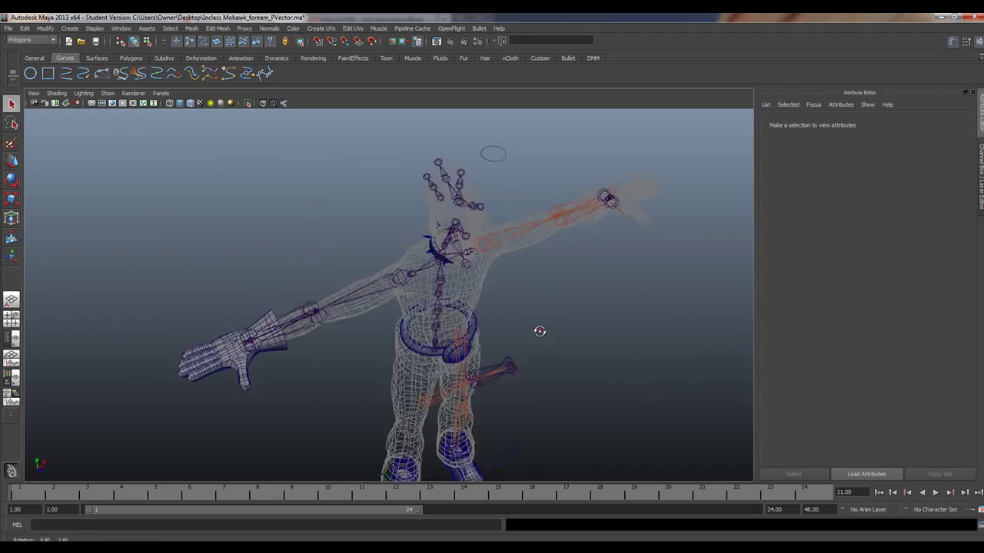
Set the bod layer's display type to reference so the character mesh is no longer templated
right_click_drag(541, 330, 616, 362, "alt")
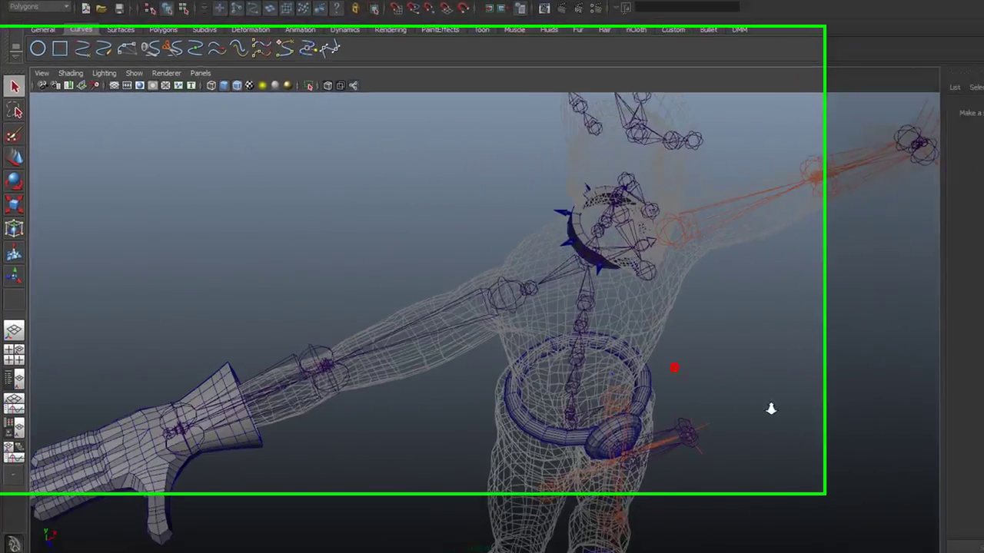
left_click_drag(614, 375, 616, 432, "alt")
left_click_drag(734, 481, 748, 507, "alt")
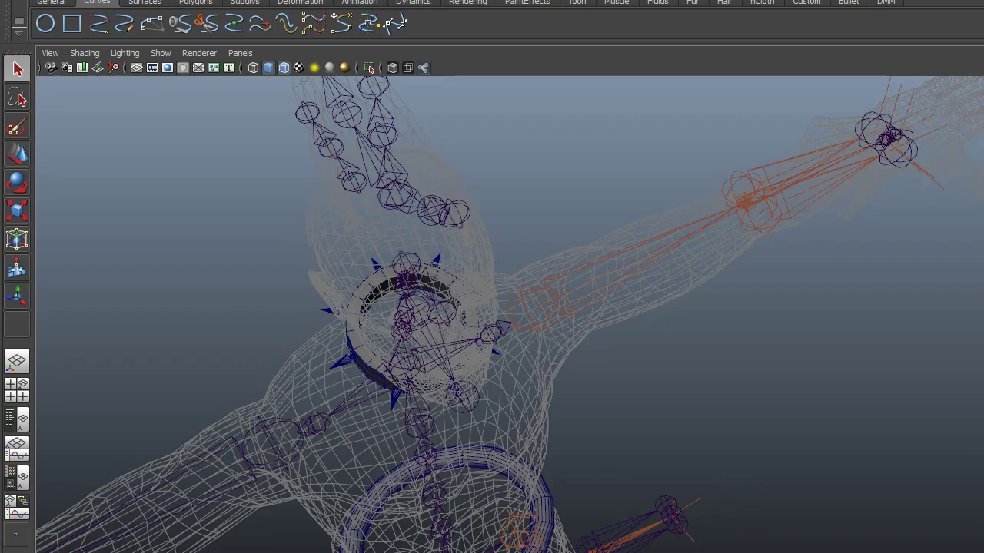
left_click_drag(622, 551, 568, 420, "alt")
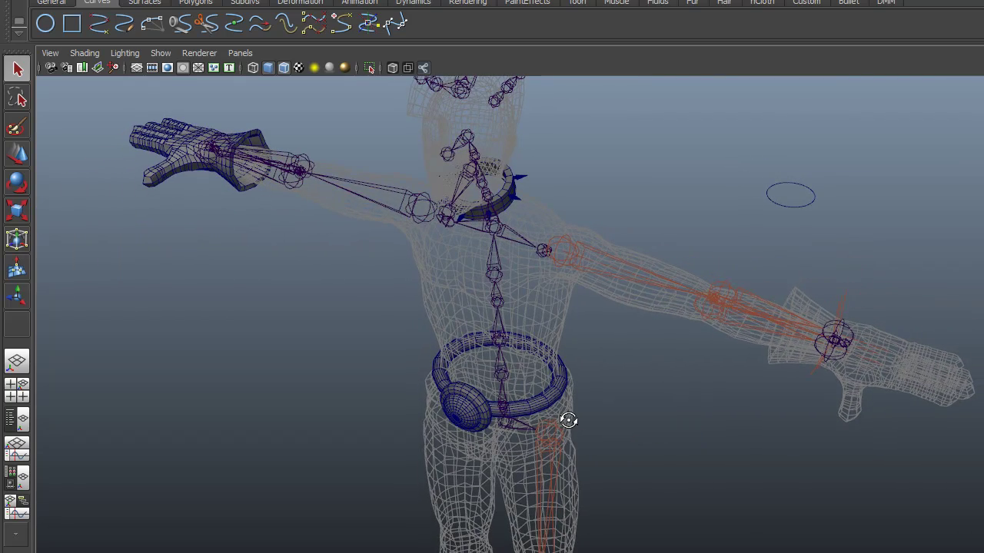
left_click_drag(568, 420, 668, 426, "alt")
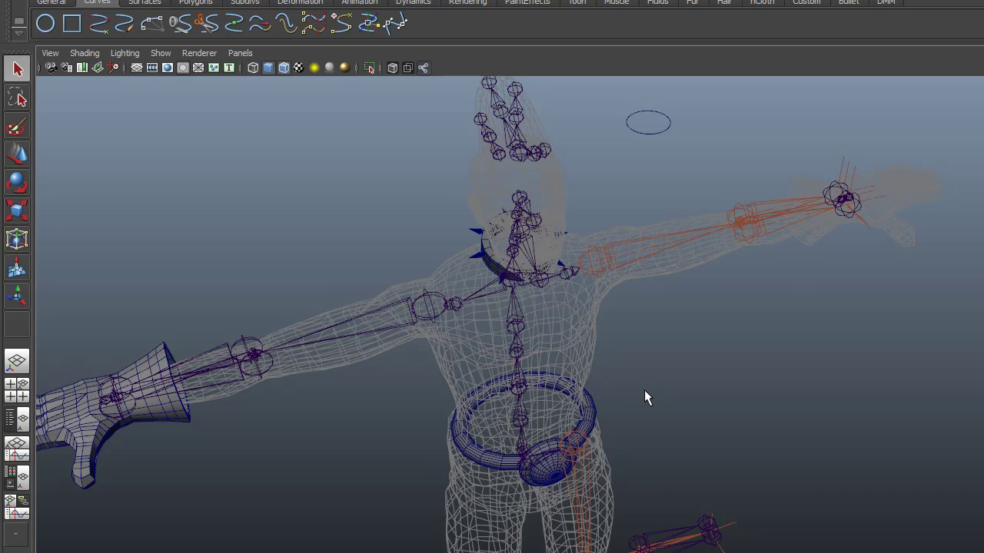
left_click_drag(651, 396, 495, 428, "alt")
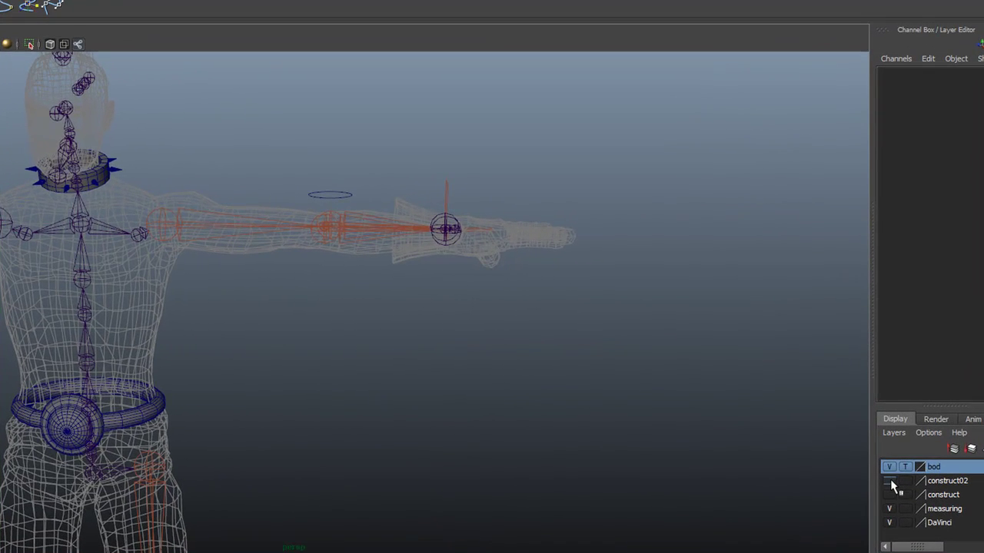
left_click(904, 466)
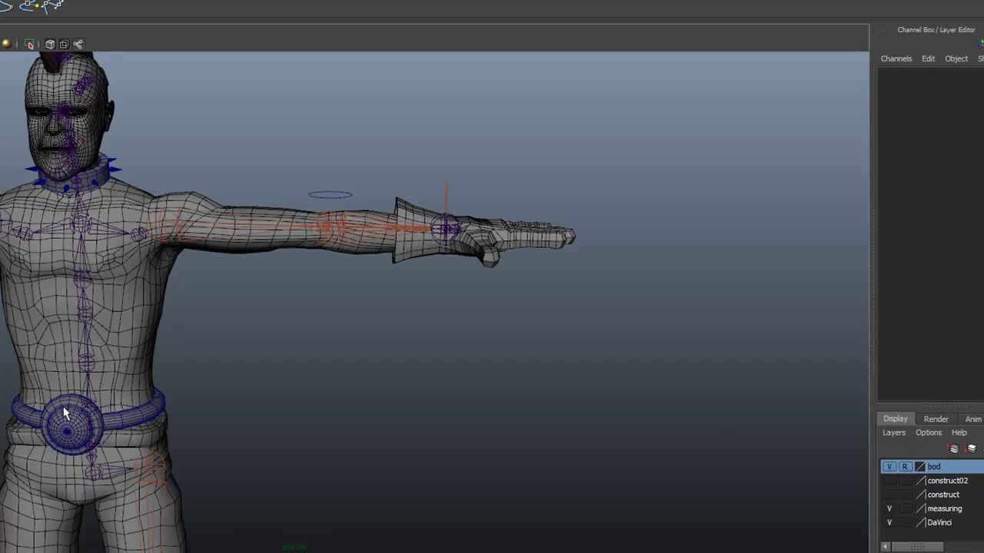
Examine the edge flow of the character's head, face and neck from the front and side
middle_click_drag(57, 399, 214, 528, "alt")
scroll(359, 386, "up", 7)
mouse_move(370, 361)
left_mouse_down("alt")
mouse_move(291, 358)
mouse_move(372, 356)
left_mouse_up("alt")
middle_click_drag(350, 341, 418, 441, "alt")
scroll(403, 368, "up", 1)
left_click_drag(435, 365, 378, 358, "alt")
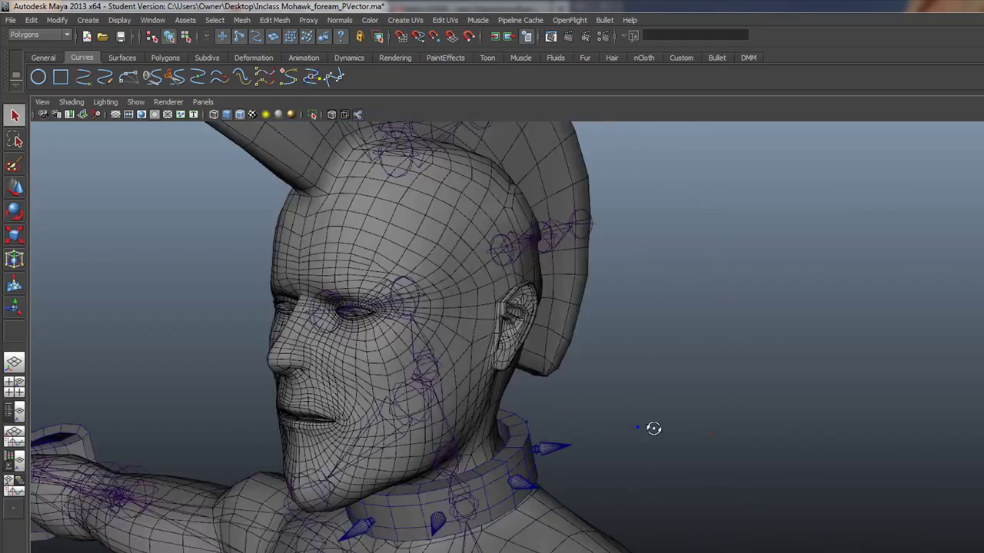
left_click_drag(654, 428, 770, 425, "alt")
right_click_drag(771, 424, 645, 454, "alt")
middle_click_drag(645, 454, 469, 347, "alt")
left_click_drag(587, 403, 606, 427, "alt")
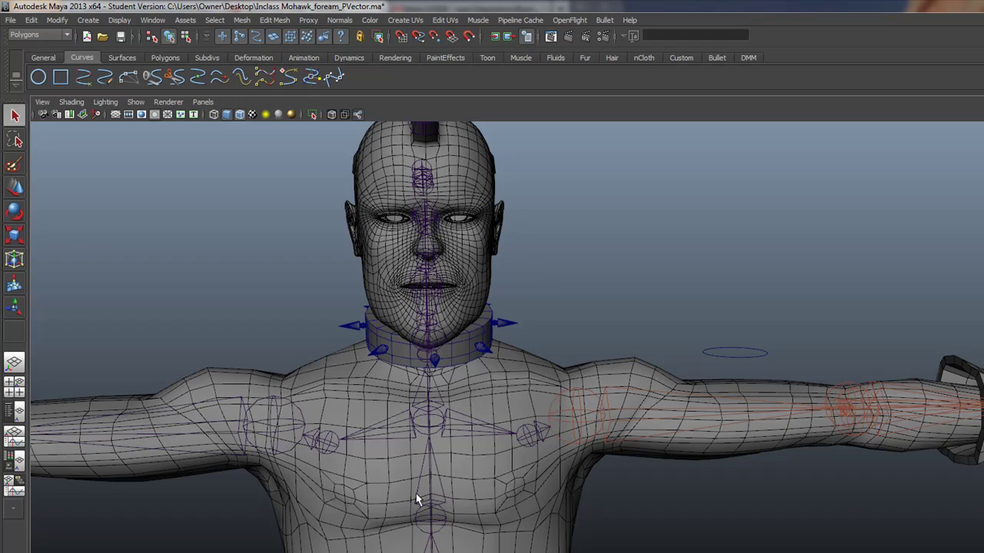
Turn off the X-ray display of joints in the viewport to show the chest and arm surfaces unobstructed
left_click_drag(484, 510, 391, 521, "alt")
middle_click_drag(391, 521, 500, 384, "alt")
right_click_drag(434, 358, 602, 395, "alt")
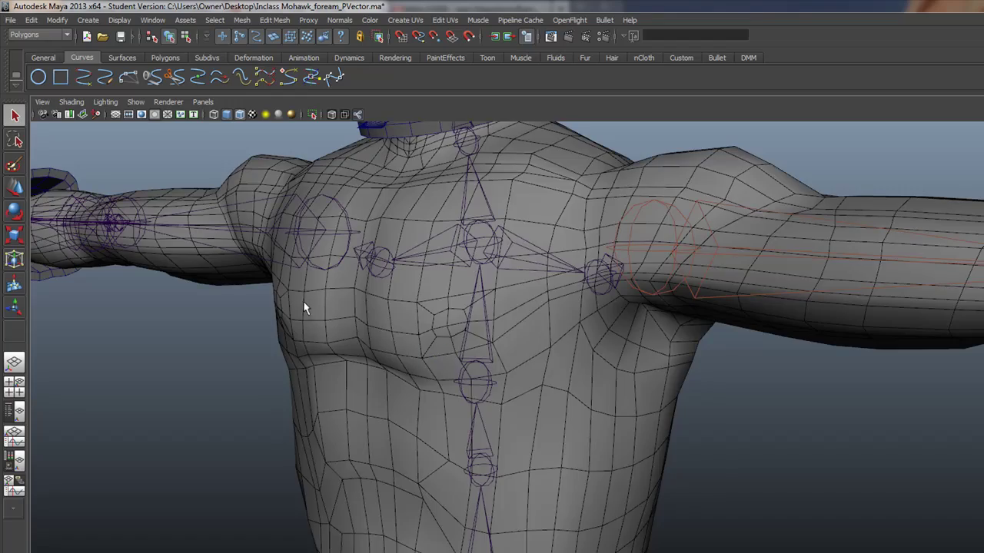
left_click_drag(303, 309, 592, 375, "alt")
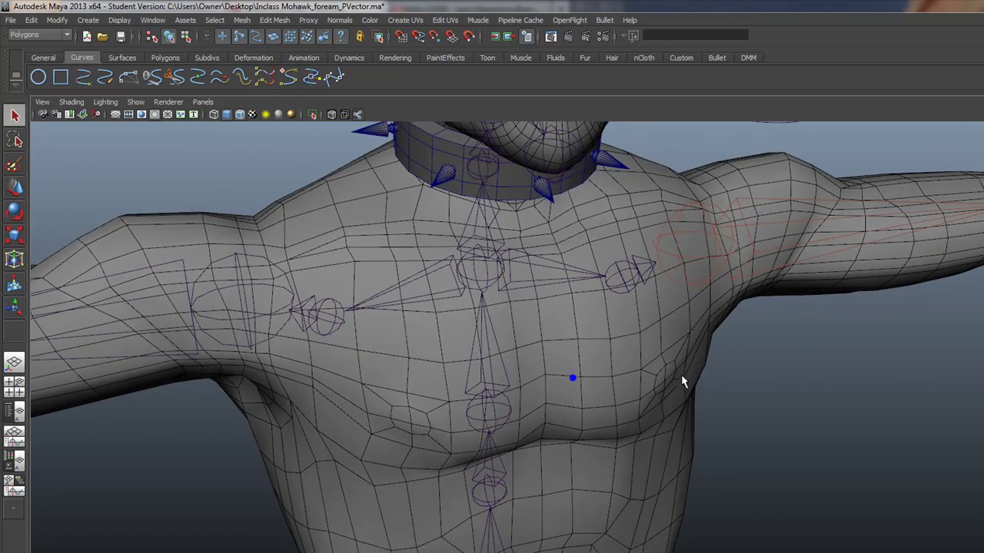
left_click_drag(683, 381, 539, 415, "alt")
left_click_drag(366, 413, 500, 356, "alt")
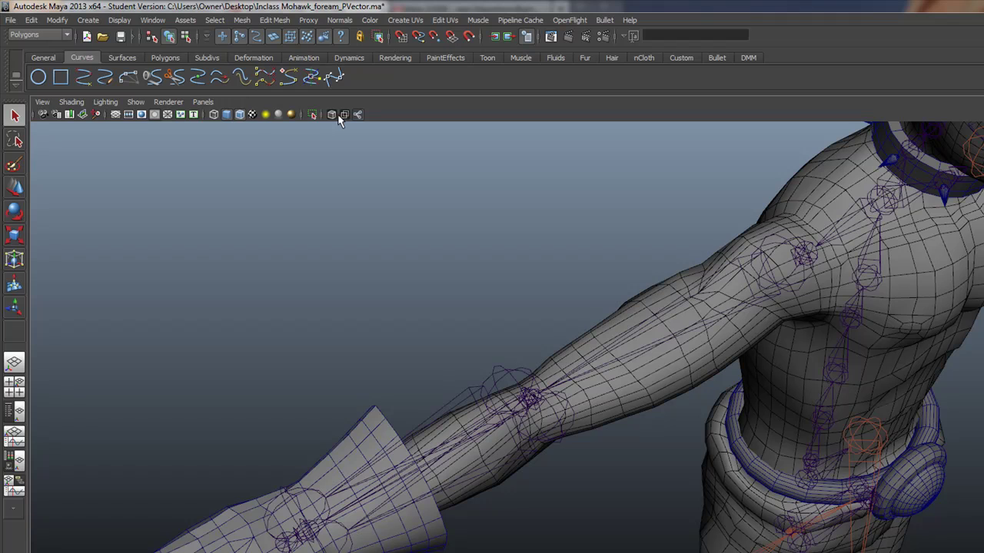
left_click(361, 116)
Examine the mesh topology around the shoulder, upper arm and elbow from several angles
left_click_drag(562, 304, 530, 267, "alt")
left_click_drag(471, 375, 397, 356, "alt")
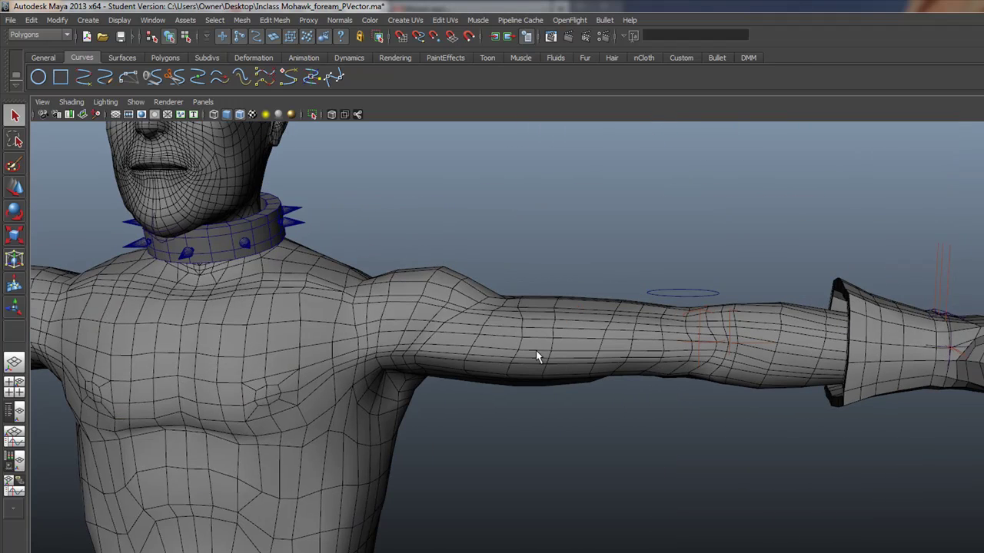
left_click_drag(564, 326, 596, 350, "alt")
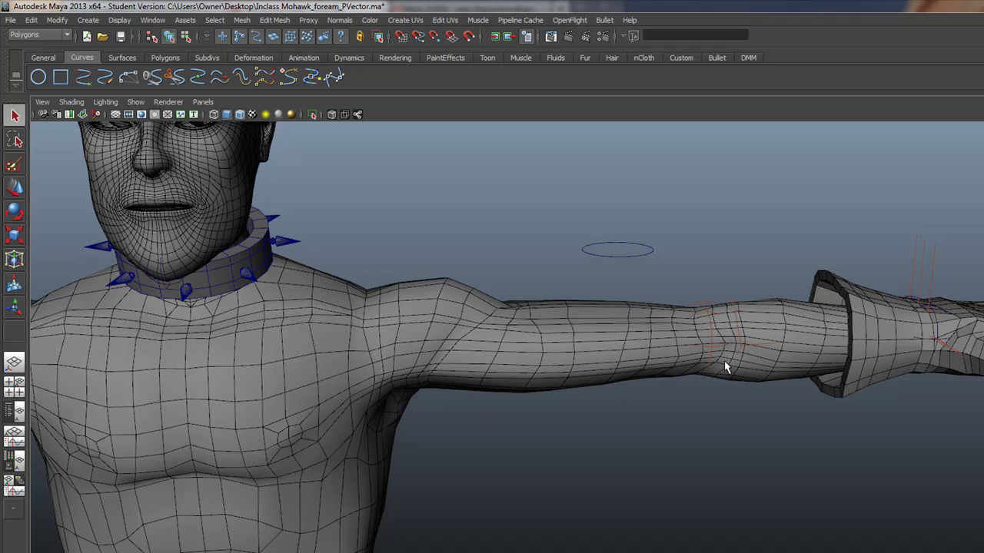
left_click_drag(725, 368, 382, 377, "alt")
middle_click_drag(474, 323, 201, 23, "alt")
right_click_drag(641, 365, 519, 333, "alt")
middle_click_drag(554, 443, 308, 99, "alt")
left_click_drag(592, 301, 746, 446, "alt")
right_click_drag(747, 446, 390, 396, "alt")
left_click_drag(390, 396, 604, 415, "alt")
right_click_drag(604, 415, 562, 433, "alt")
middle_click_drag(562, 433, 643, 136, "alt")
left_click_drag(644, 315, 623, 299, "alt")
left_click_drag(571, 243, 795, 365, "alt")
Examine the mesh topology of the waist, hips, legs and torso
middle_click_drag(559, 229, 509, 505, "alt")
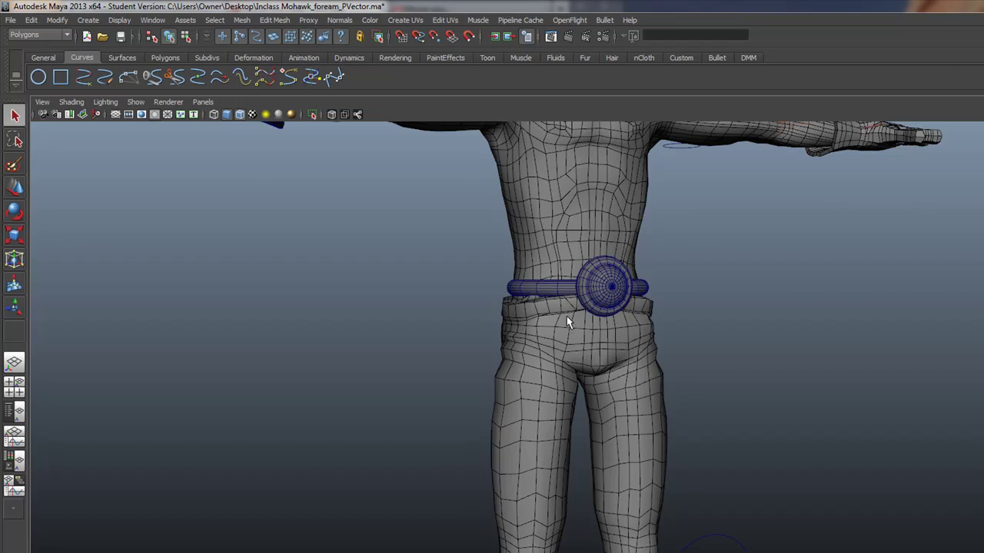
middle_click_drag(567, 316, 536, 500, "alt")
left_click_drag(591, 443, 608, 398, "alt")
right_click_drag(524, 358, 656, 377, "alt")
mouse_move(656, 377)
left_mouse_down("alt")
mouse_move(592, 374)
mouse_move(645, 371)
left_mouse_up("alt")
left_click_drag(548, 378, 452, 410, "alt")
left_click_drag(543, 418, 716, 404, "alt")
left_click_drag(469, 401, 531, 365, "alt")
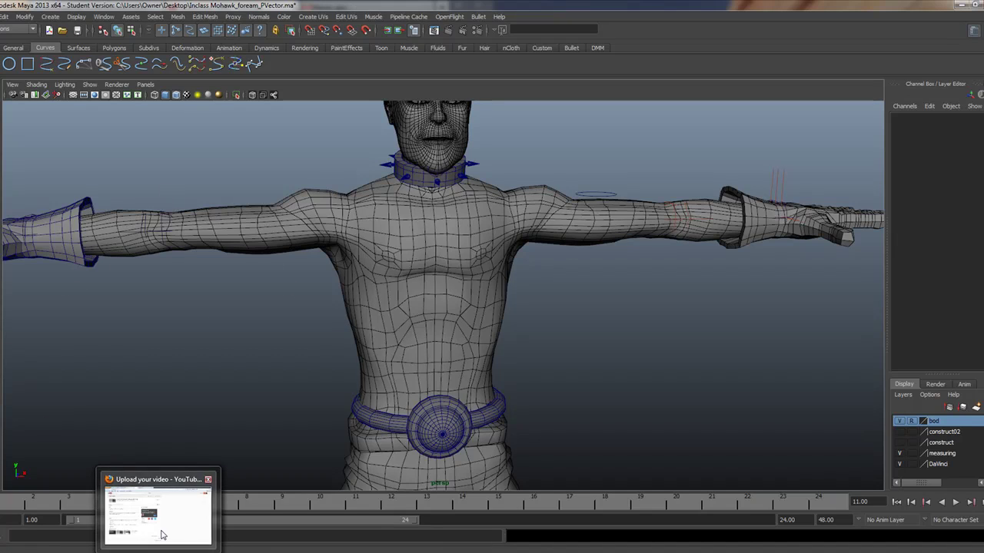
Switch to Firefox and open the AAU Masters Modeling Studio group on Facebook
left_click(163, 532)
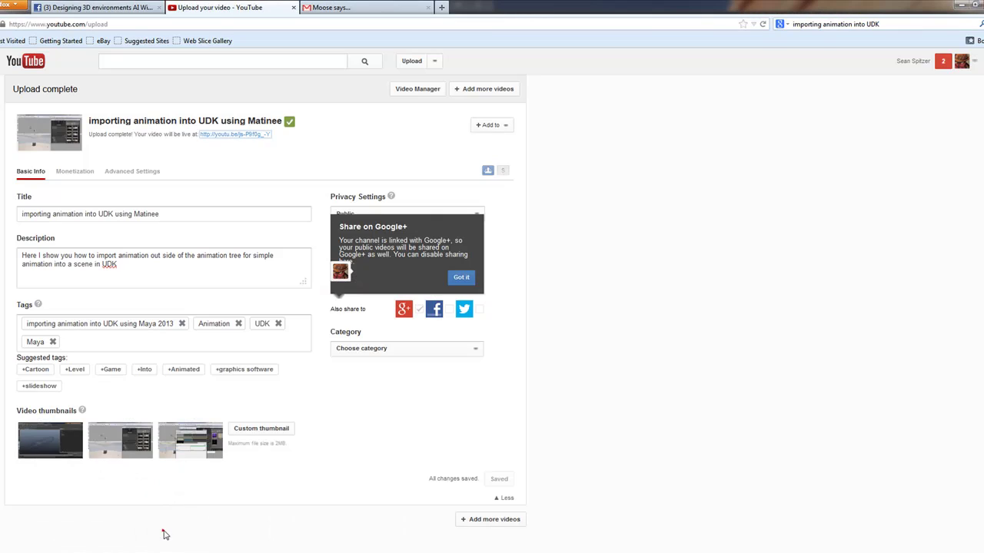
left_click(73, 7)
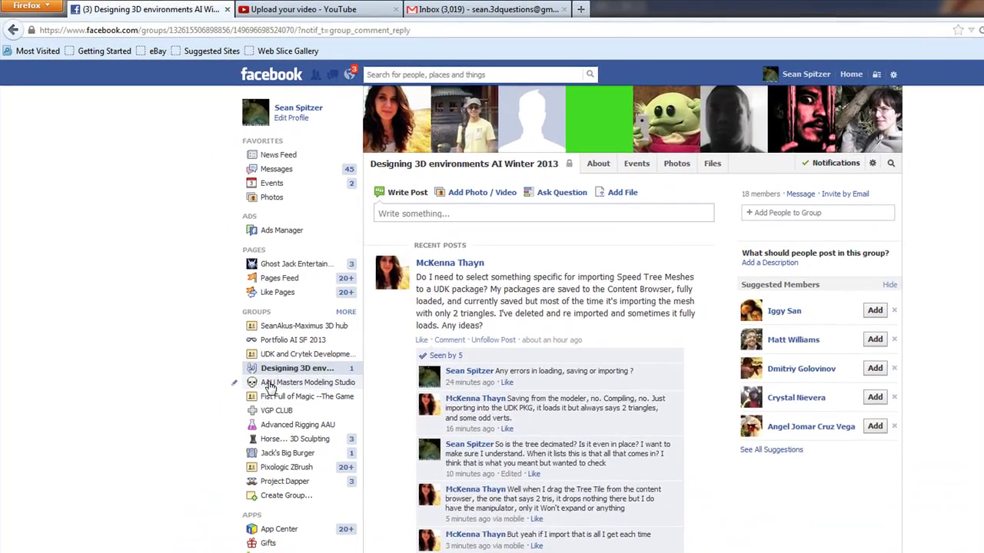
left_click(194, 306)
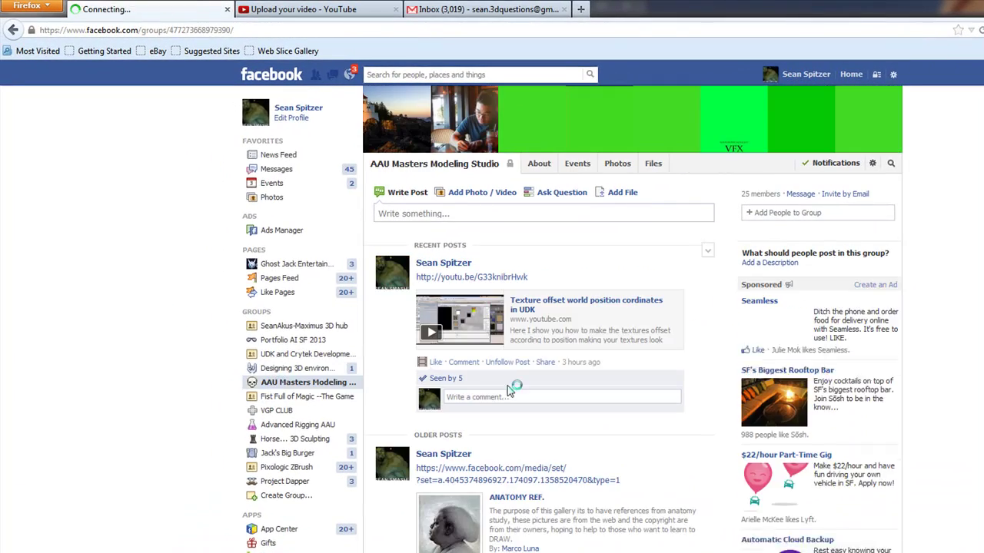
Find the HippyDrome Articulation site through the group's posts and open its Modeling for Articulation page
scroll(637, 421, "down", 8)
scroll(631, 420, "down", 1)
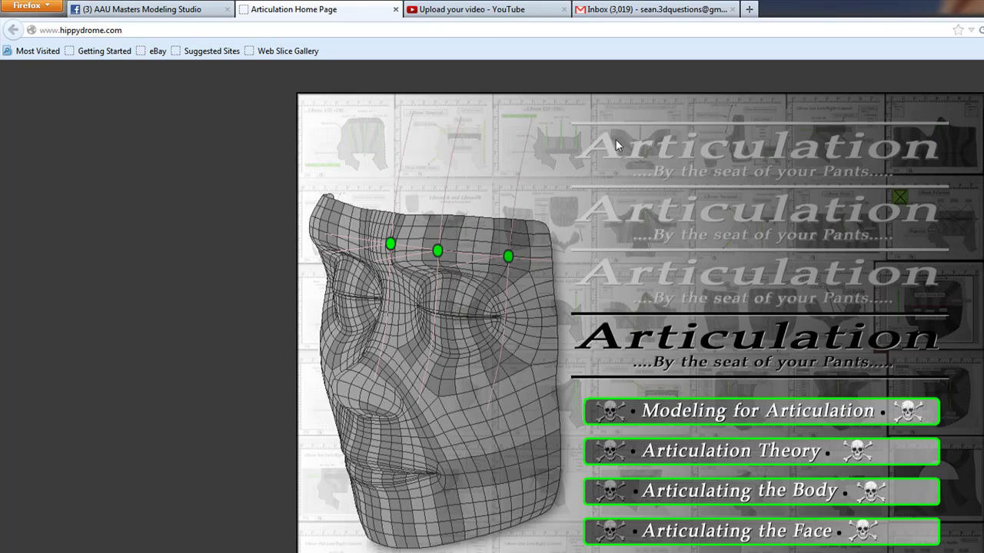
key("F11")
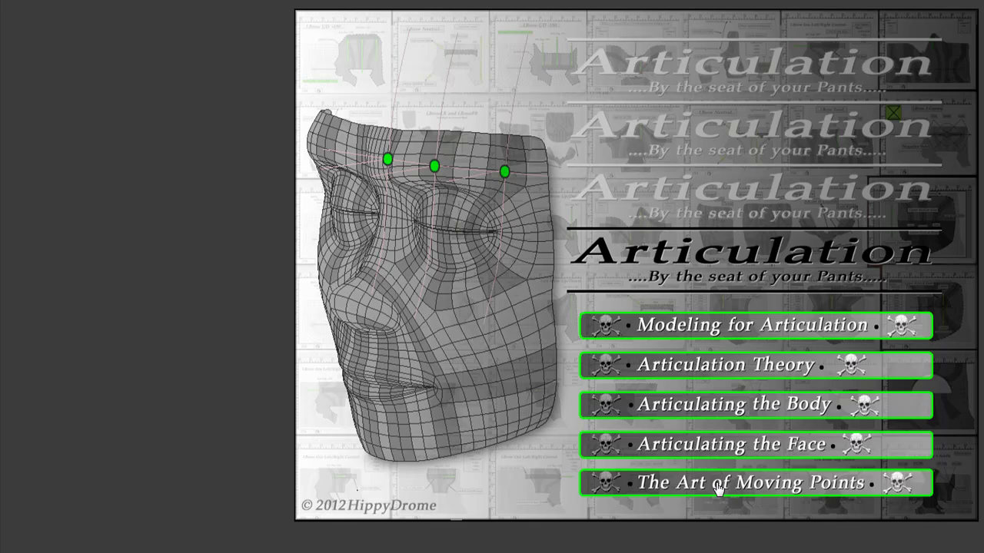
left_click(693, 328)
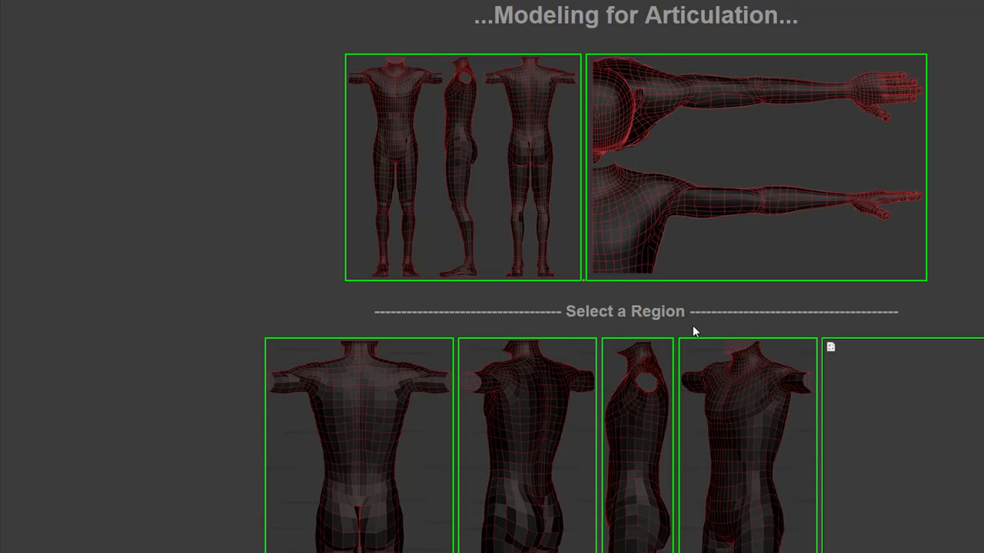
Look through the body region previews and open the full-body topology reference
scroll(527, 323, "down", 2)
scroll(462, 221, "down", 2)
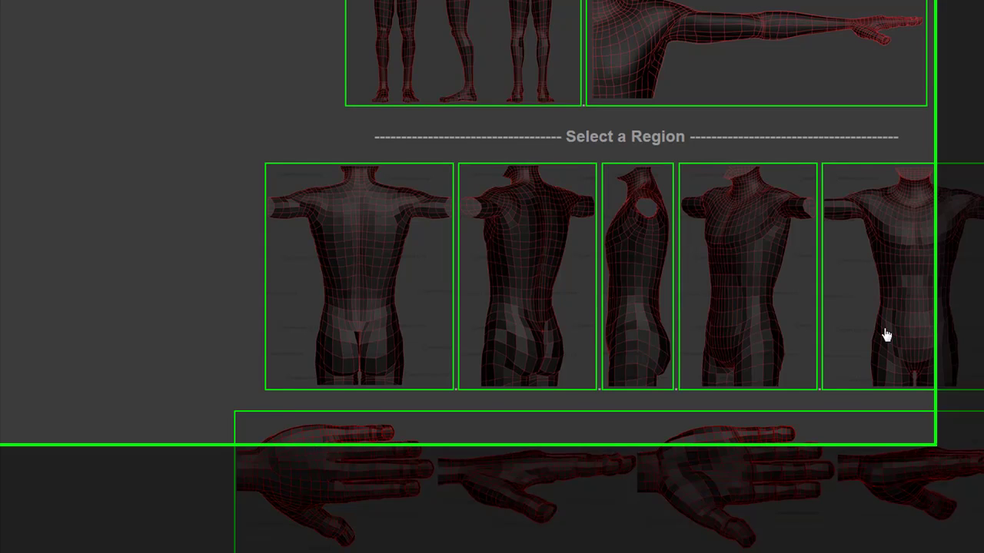
scroll(887, 335, "up", 4)
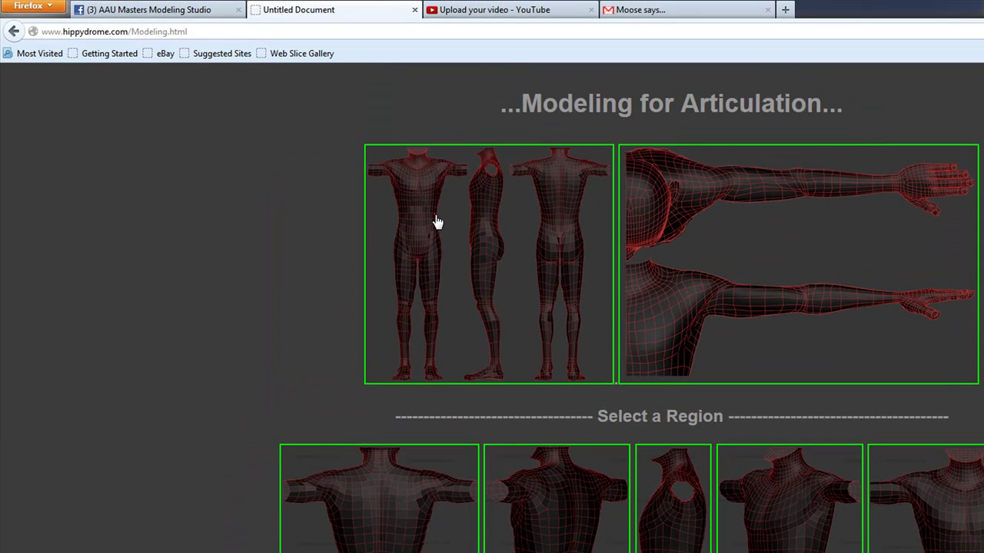
left_click(435, 217)
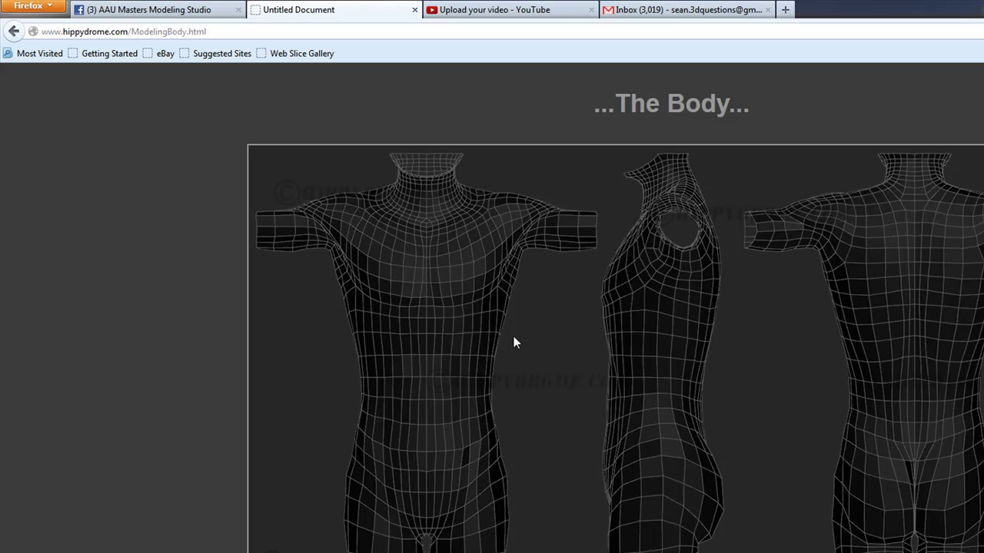
Examine the full-body wireframes, comparing the edge loops at the shoulders, hips, knees and feet
scroll(407, 284, "down", 6)
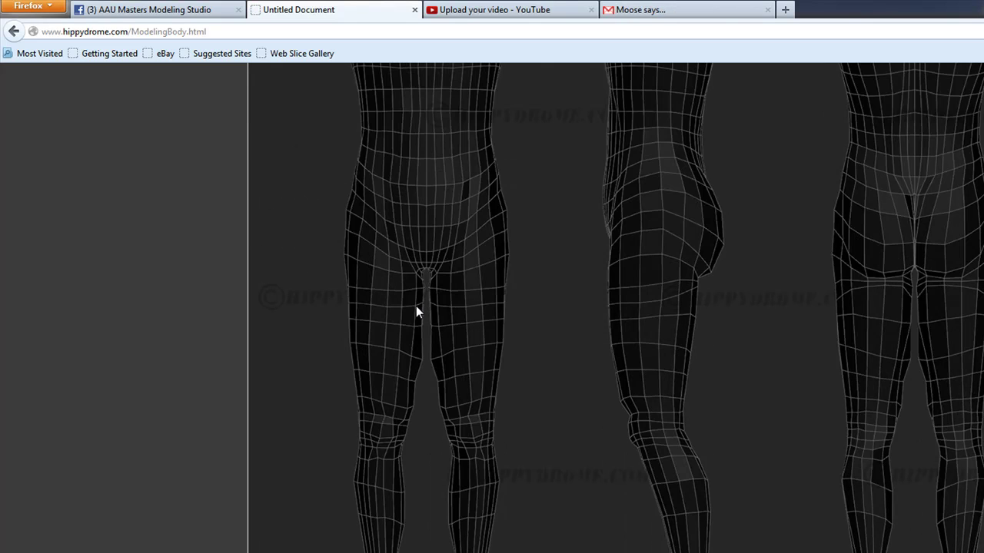
scroll(419, 315, "up", 6)
scroll(391, 361, "down", 6)
scroll(452, 512, "up", 2)
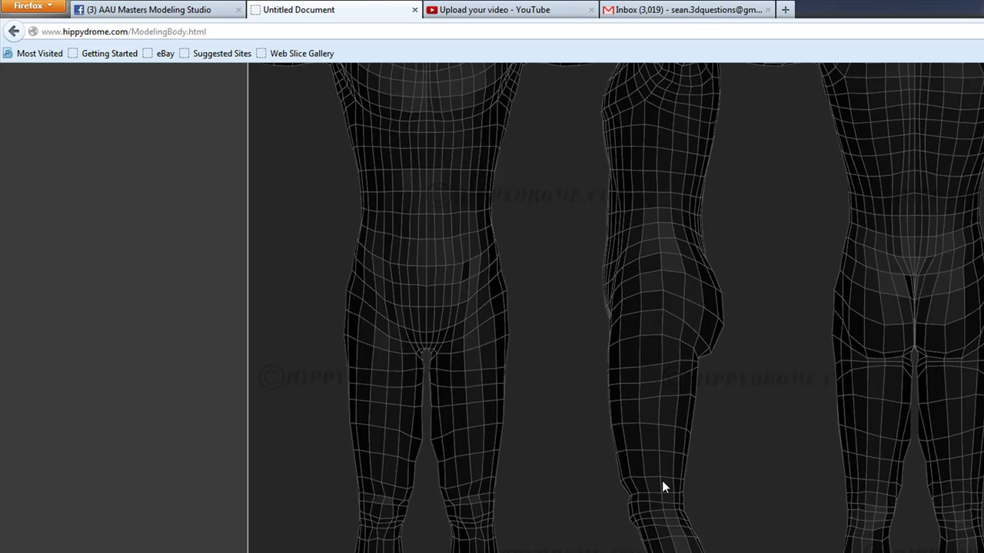
scroll(662, 480, "down", 4)
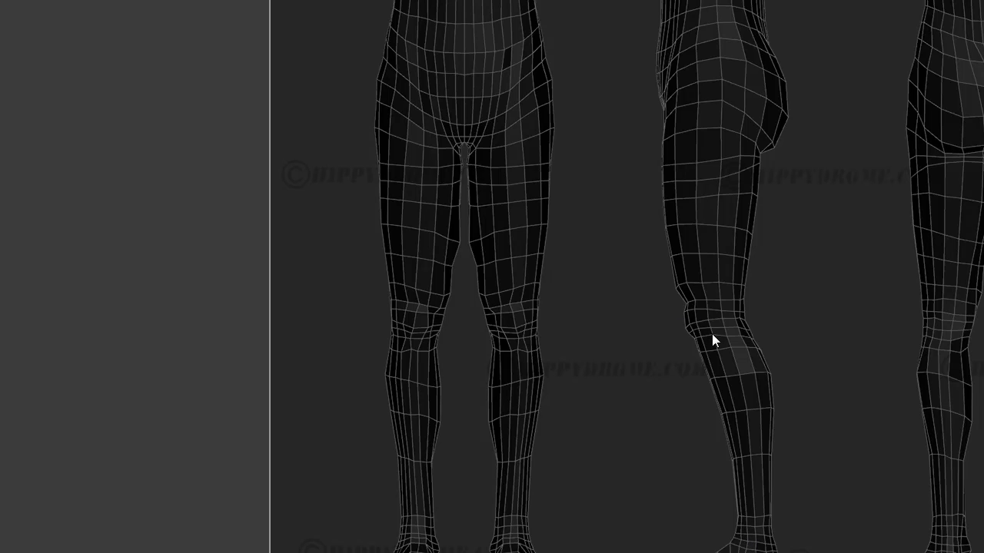
scroll(733, 300, "up", 4)
scroll(743, 263, "down", 6)
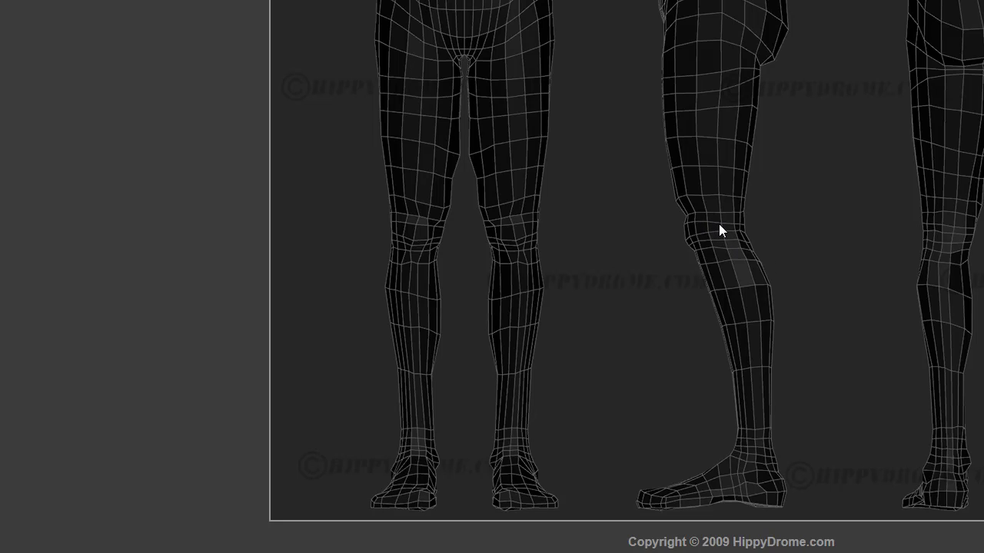
scroll(605, 244, "up", 5)
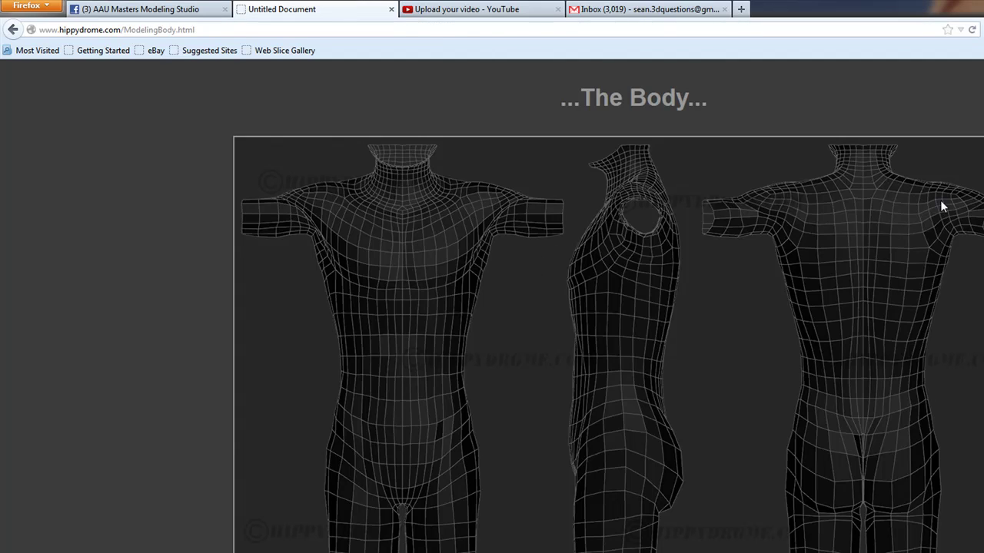
Return to the Modeling for Articulation page and open the arm topology reference with top and front views
left_click(12, 29)
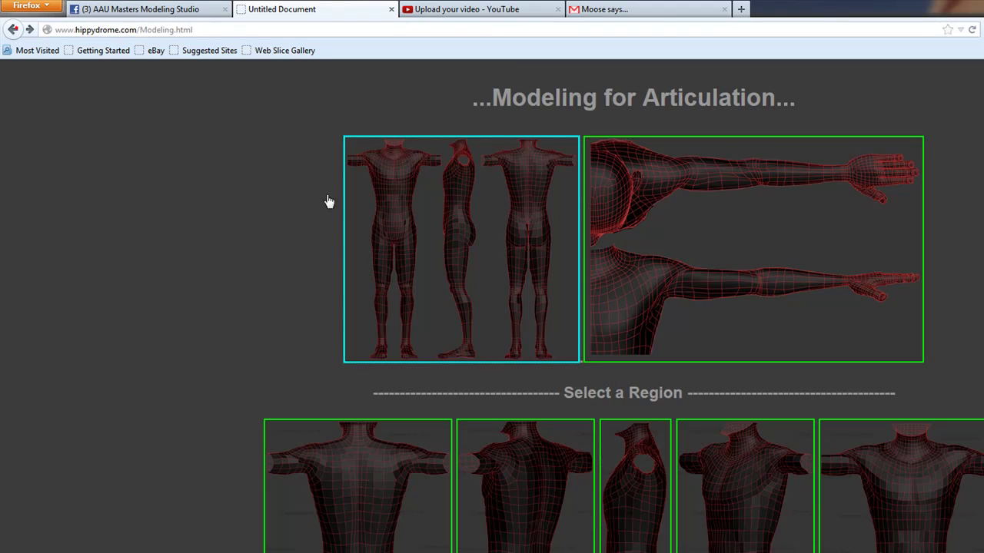
scroll(455, 338, "down", 4)
scroll(455, 338, "up", 4)
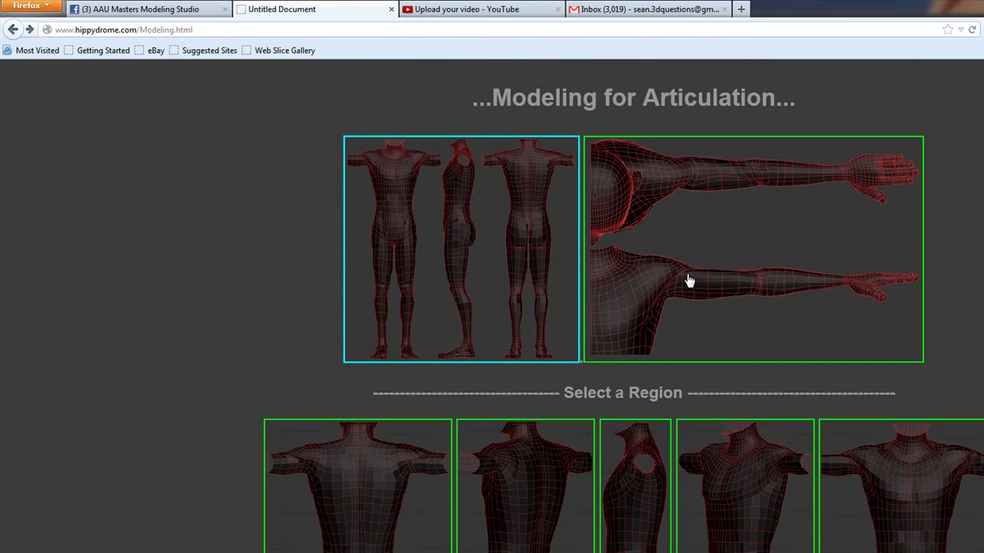
left_click(707, 235)
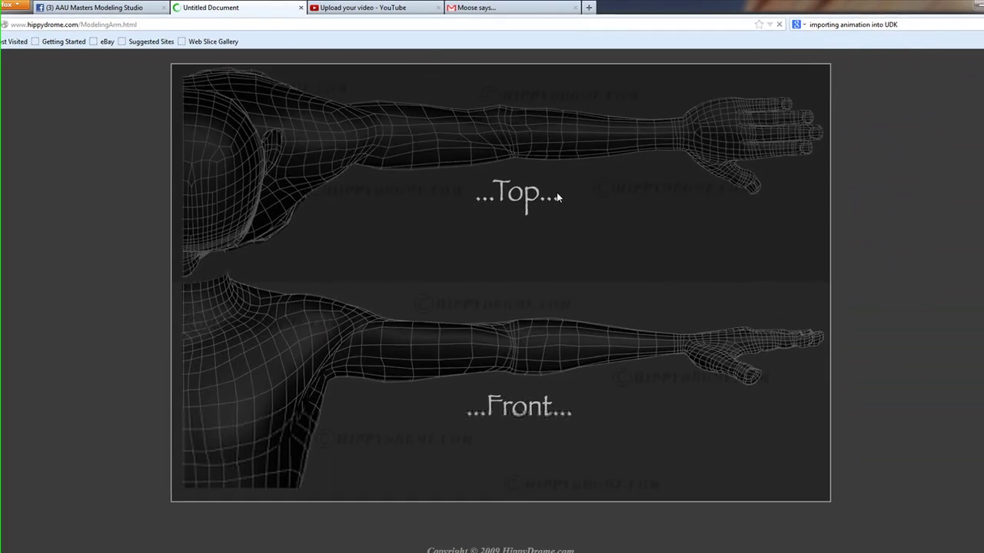
scroll(409, 198, "up", 1)
Return to the Articulation home page and open the Articulation Theory section
key("alt+Left")
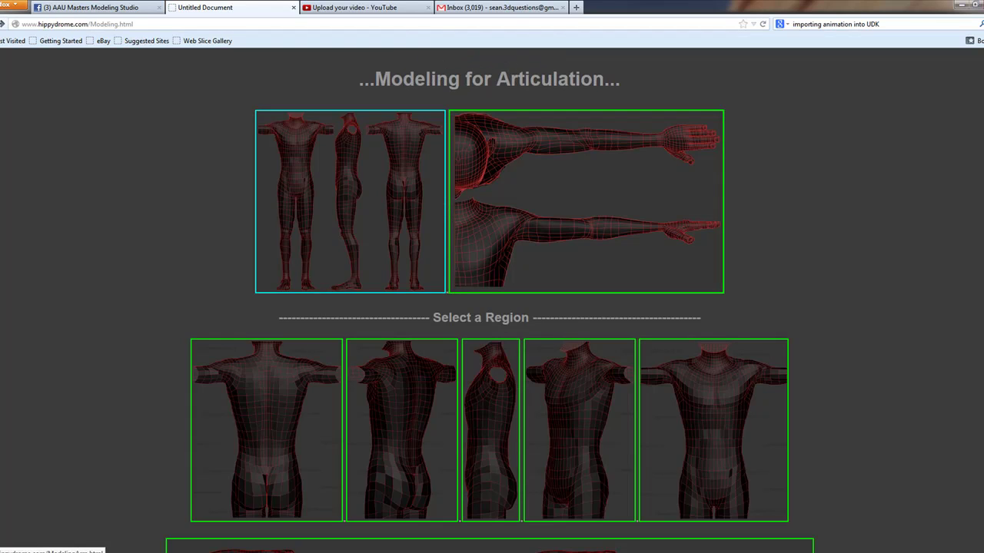
key("alt+Left")
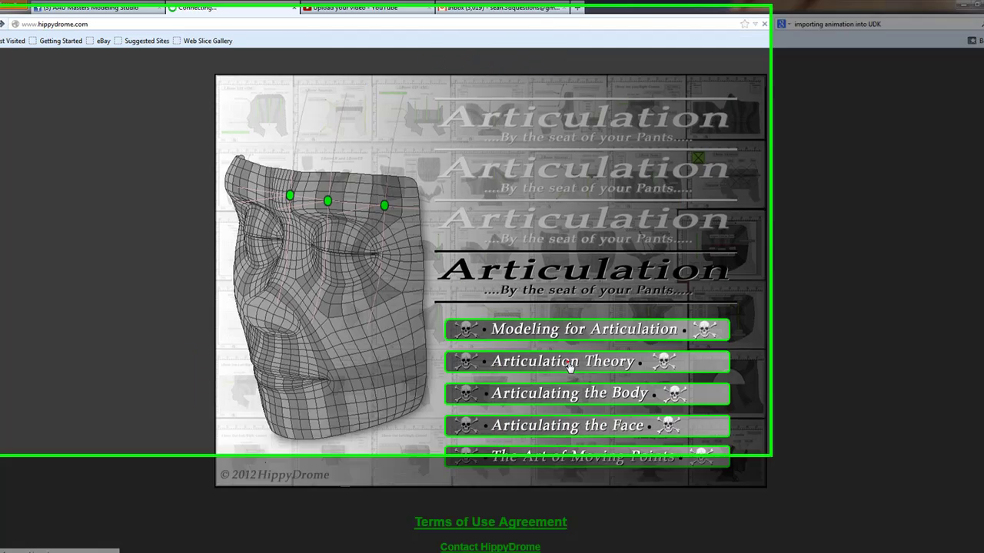
left_click(569, 367)
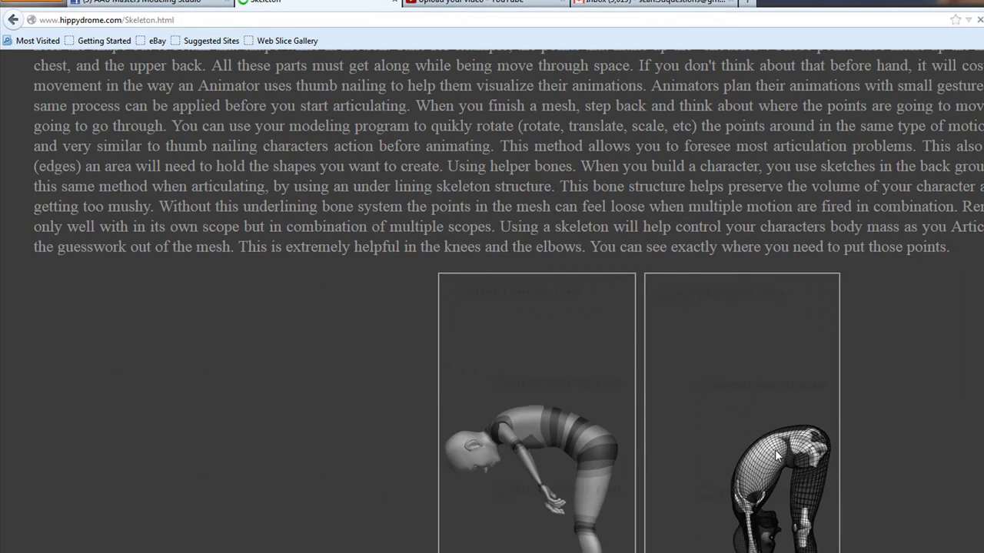
Return to the Articulation home page and open the Shoulders/Arms reference through Articulating the Body
scroll(345, 294, "up", 3)
left_click(7, 20)
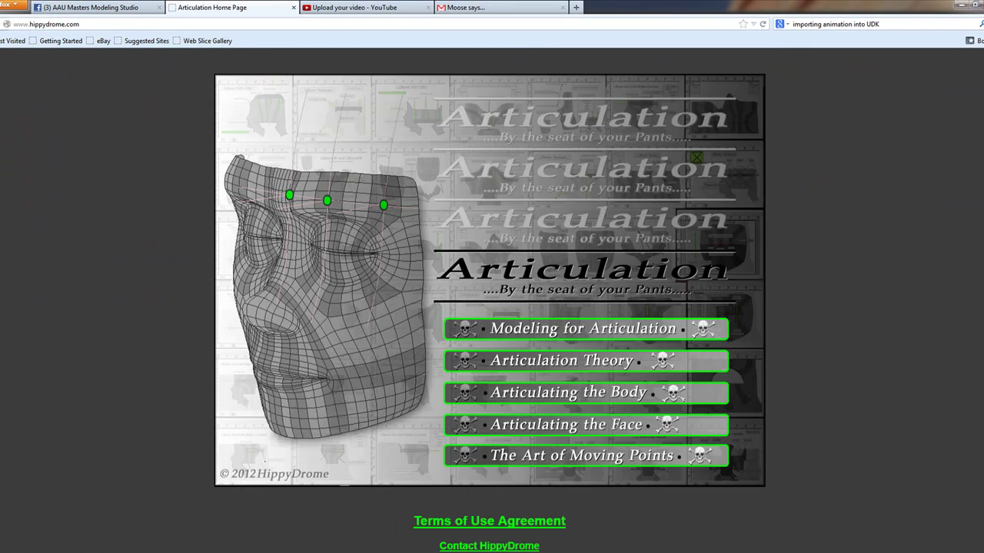
left_click(559, 392)
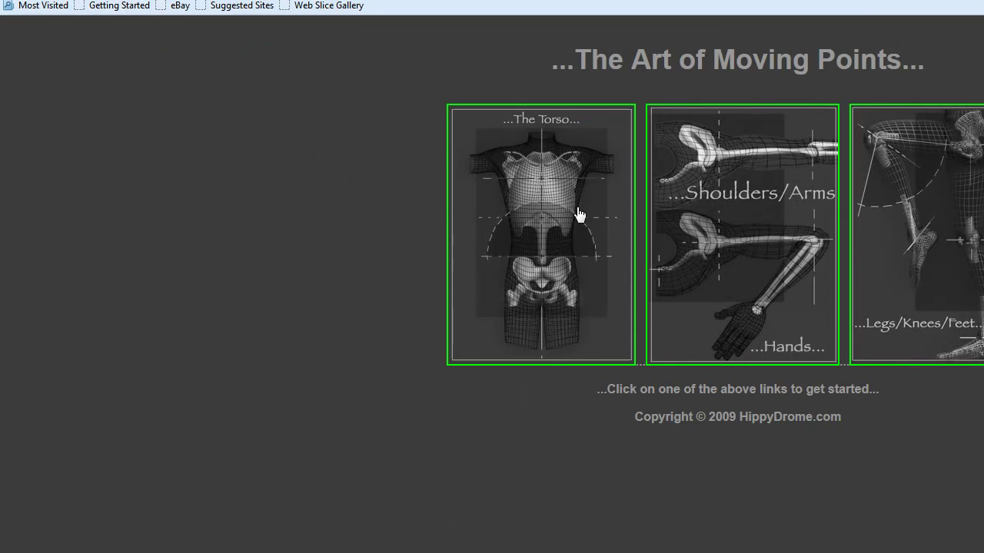
left_click(753, 218)
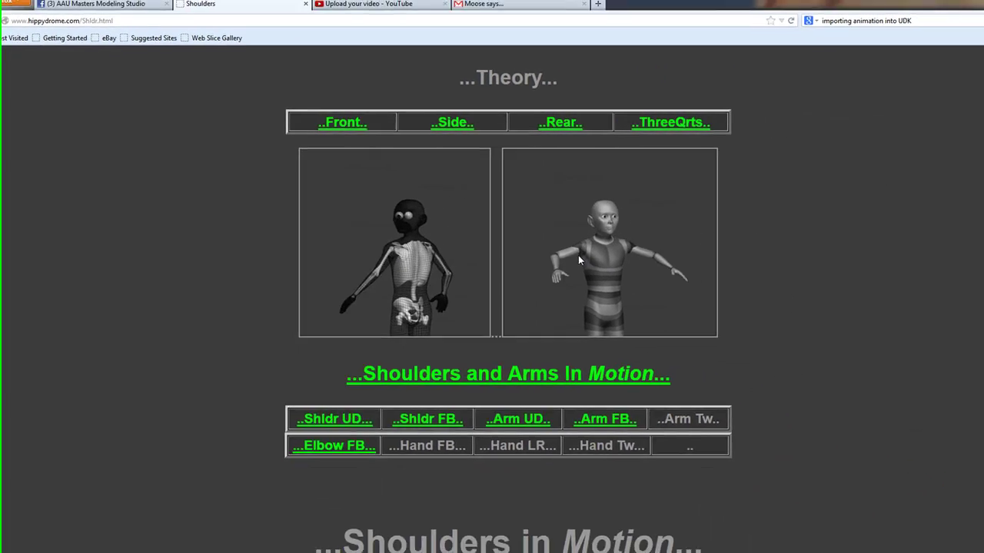
key("alt+Left")
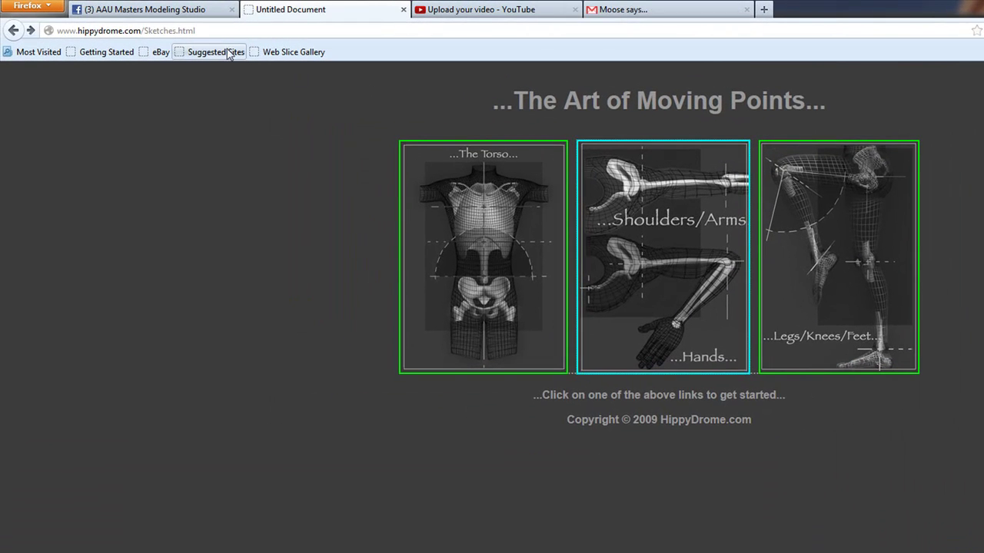
left_click(663, 254)
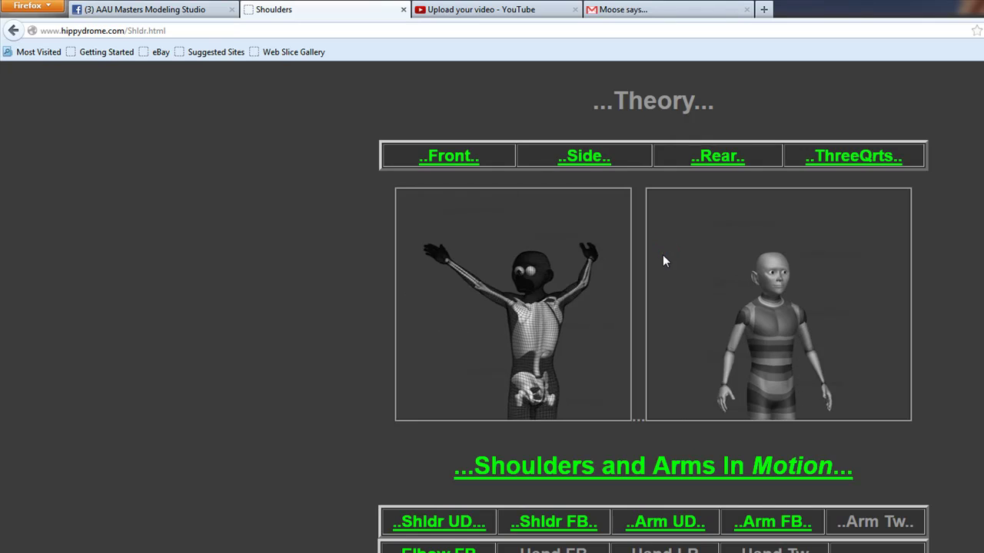
Return to The Art of Moving Points overview, open the Legs/Knees/Feet reference, and examine the left leg movement images
key("alt+Left")
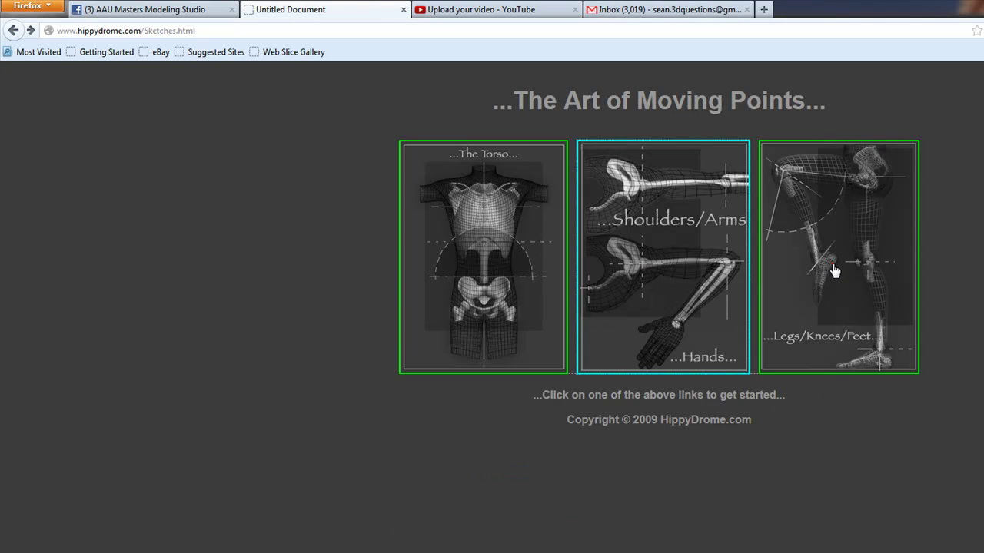
left_click(833, 265)
scroll(818, 280, "down", 7)
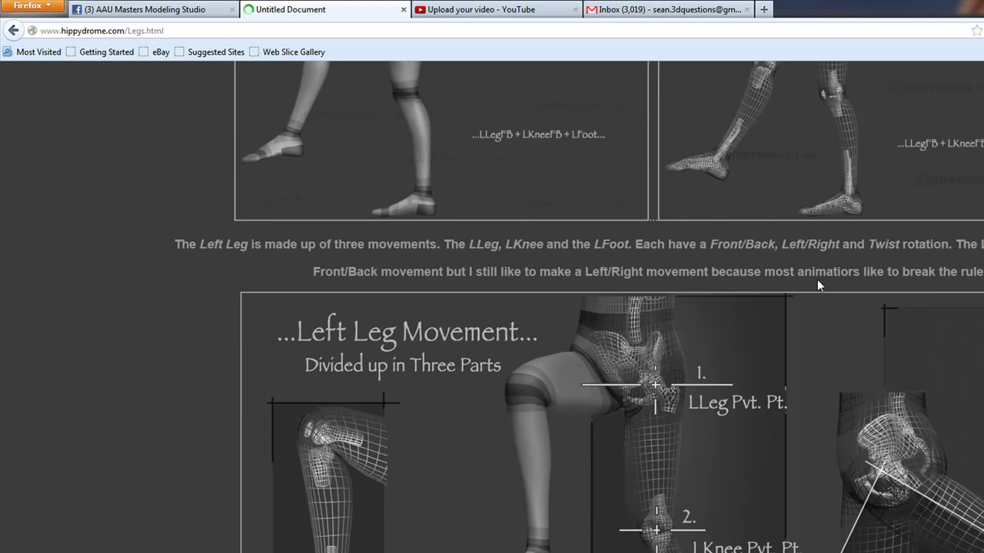
scroll(816, 279, "down", 2)
scroll(817, 280, "up", 8)
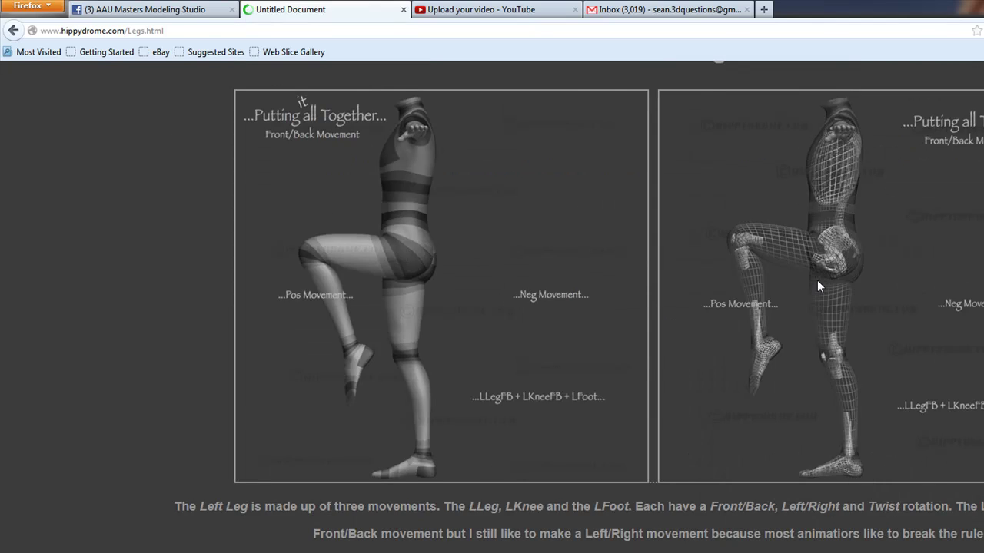
scroll(817, 280, "up", 1)
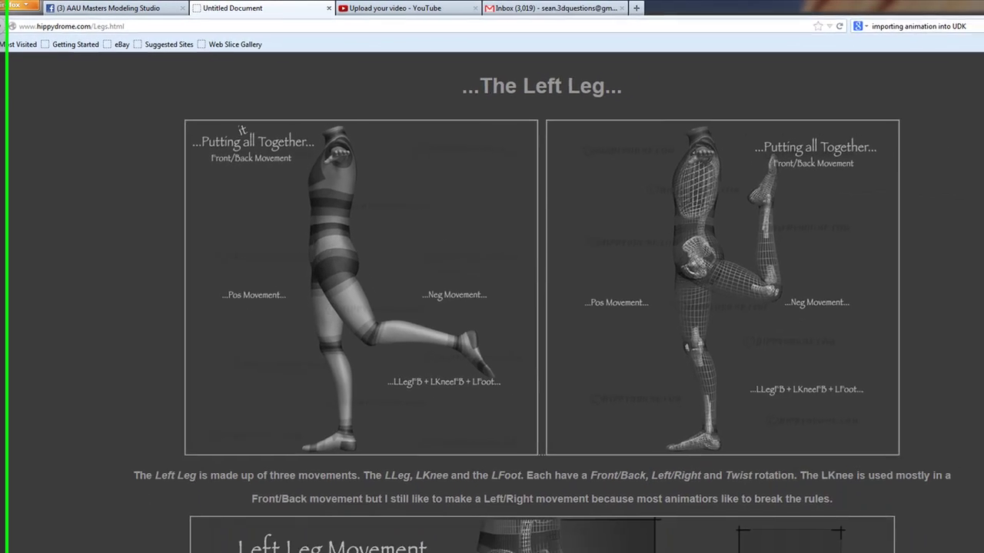
Go back to the Articulation home page and switch to the Mohawk character scene in Maya
key("alt+Left")
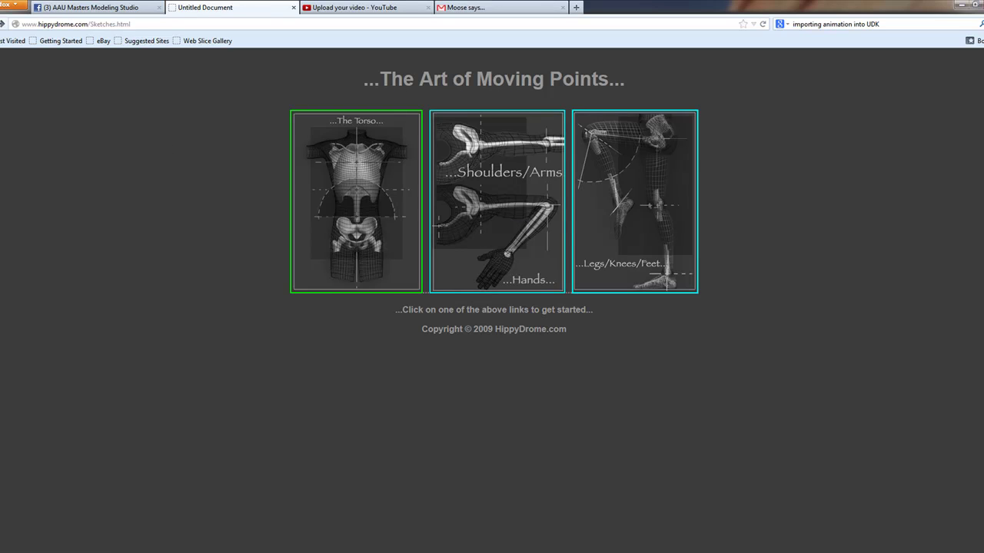
key("alt+Left")
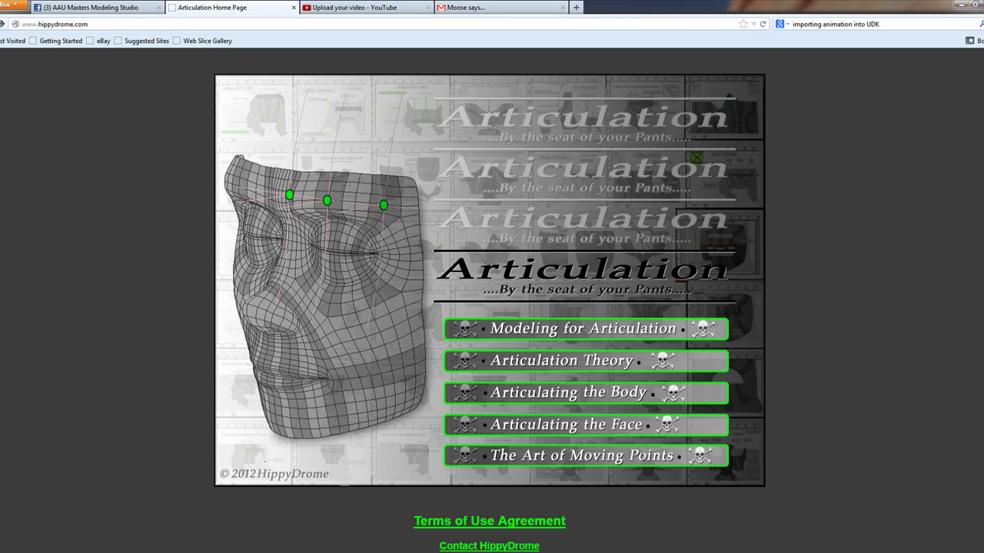
left_click(962, 7)
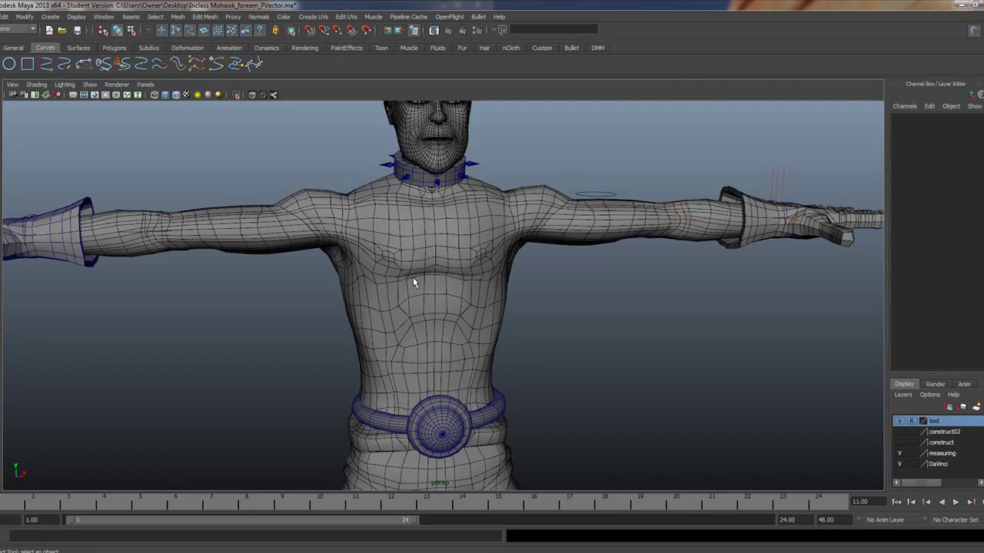
Set the bod layer to template display to expose the skeleton inside the character's mesh
middle_click_drag(426, 260, 397, 376, "alt")
mouse_move(397, 376)
left_mouse_down("alt")
mouse_move(374, 390)
mouse_move(389, 381)
left_mouse_up("alt")
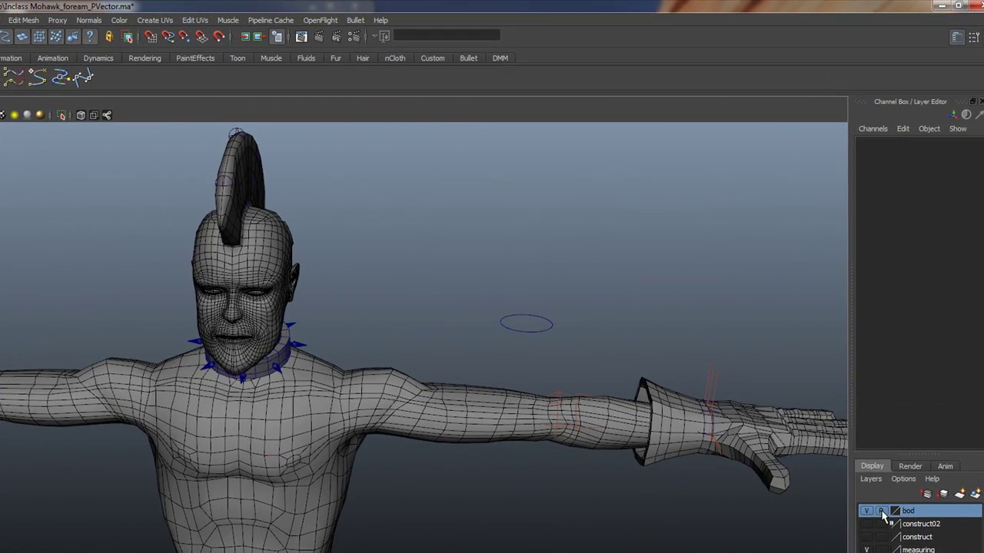
left_click(882, 511)
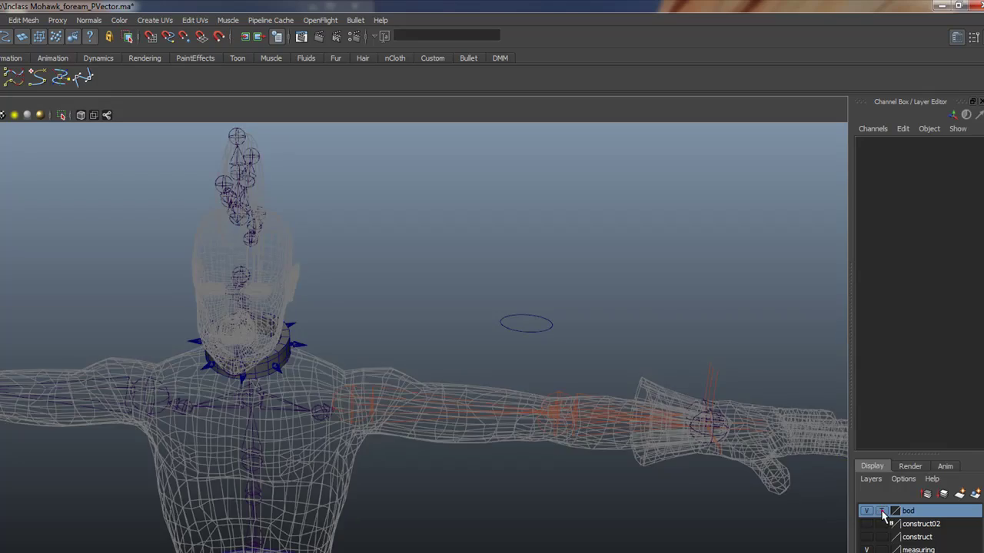
left_click_drag(212, 395, 212, 415, "alt")
middle_click_drag(103, 419, 227, 397, "alt")
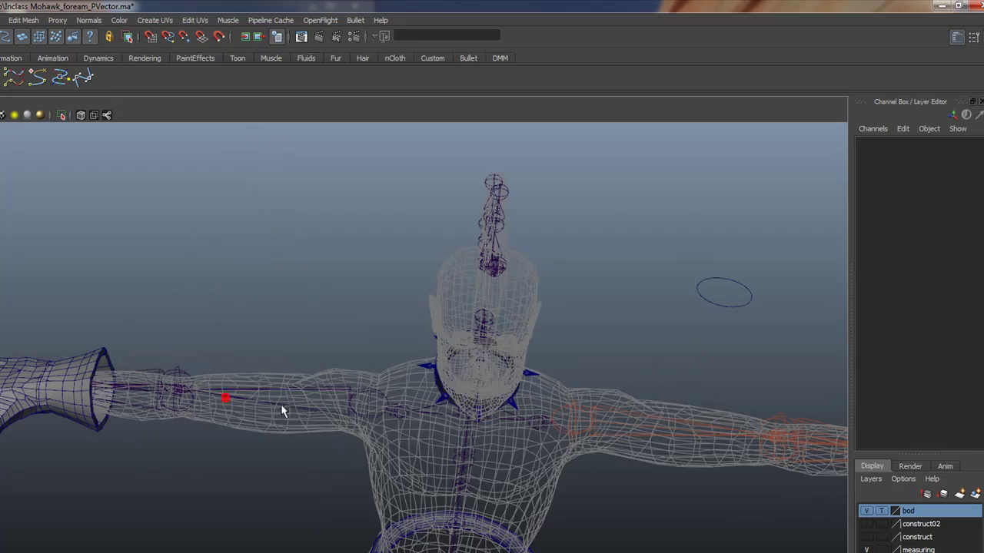
right_click_drag(281, 404, 534, 466, "alt")
left_click_drag(534, 465, 552, 385, "alt")
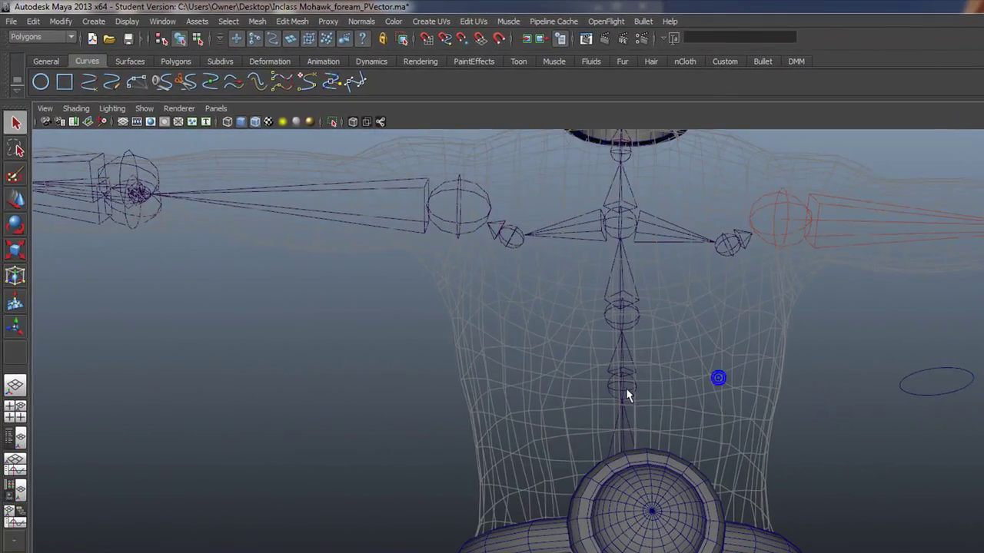
Delete the character's left arm joint chain, starting from its shoulder joint
left_click(626, 391)
right_click_drag(451, 320, 619, 417, "alt")
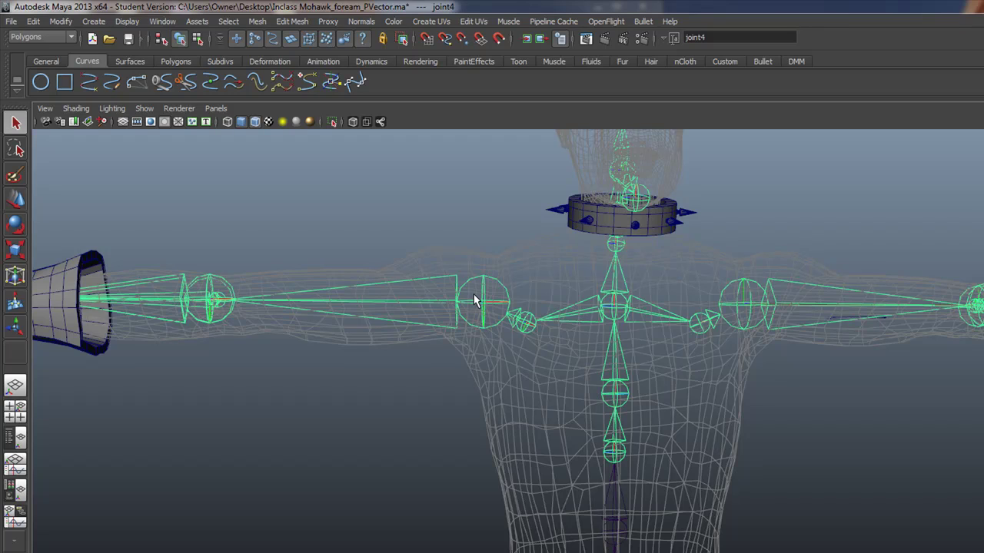
left_click(732, 304)
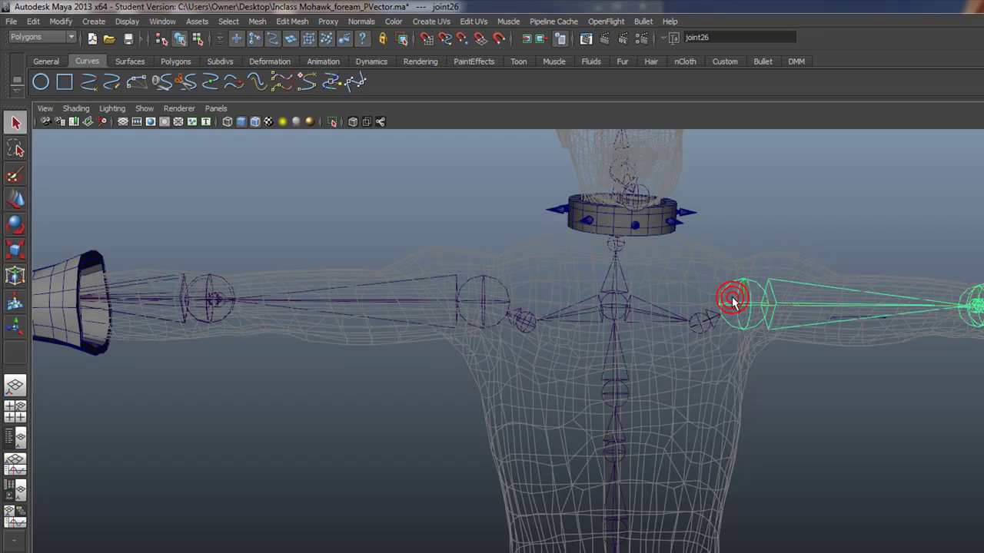
left_click(730, 298)
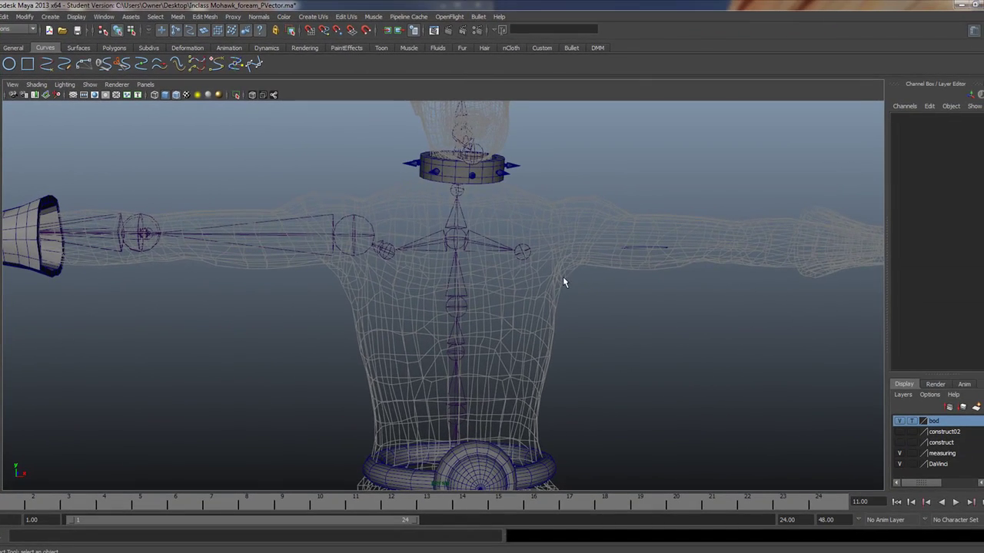
Freeze the transformations of the LFTArm_PVector control curve above the left arm
left_click_drag(563, 282, 564, 289, "alt")
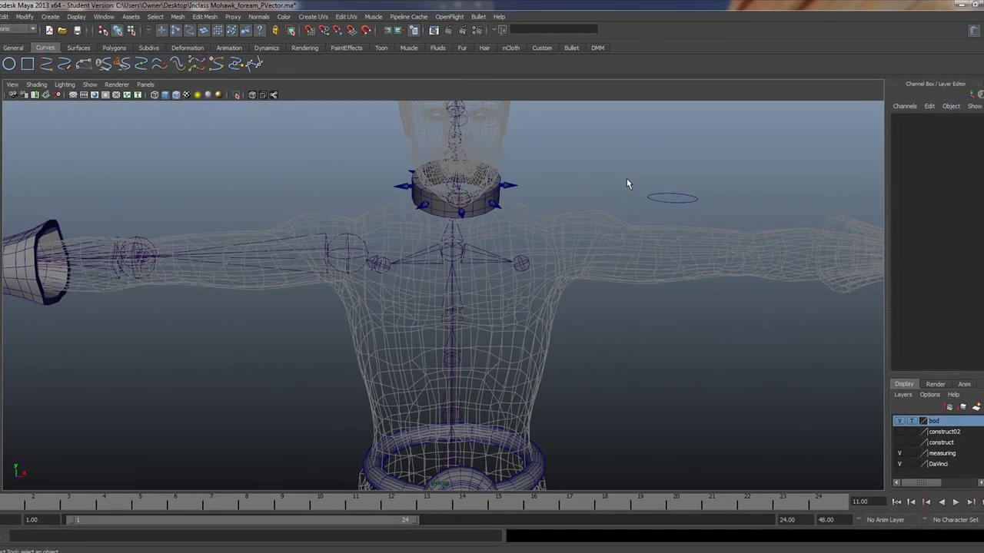
middle_click_drag(667, 192, 569, 190, "alt")
left_click(610, 206)
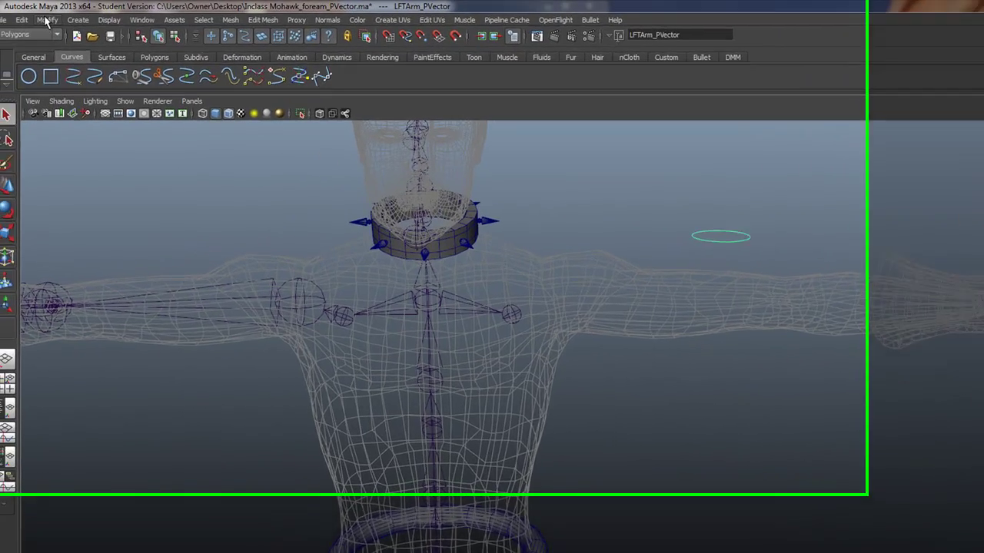
left_click(25, 16)
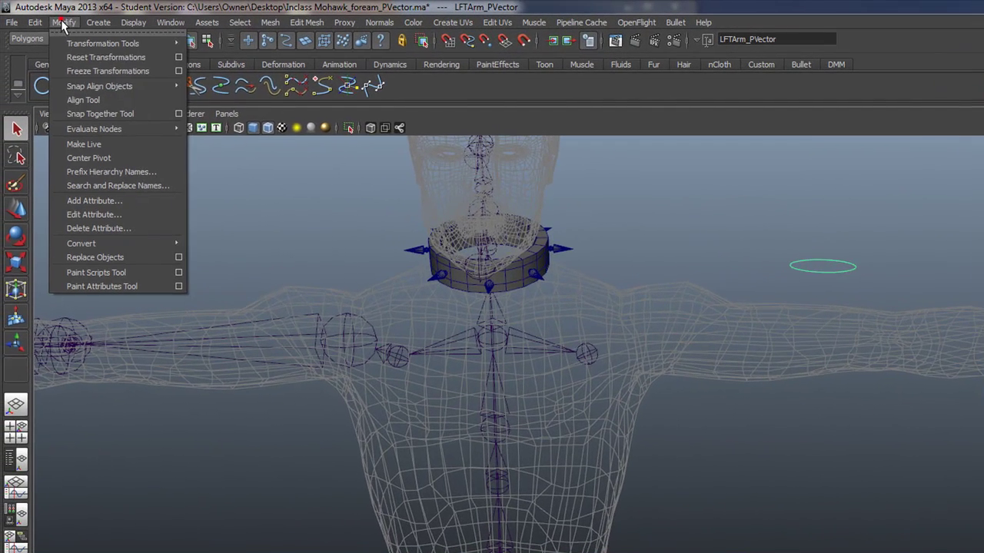
left_click(86, 70)
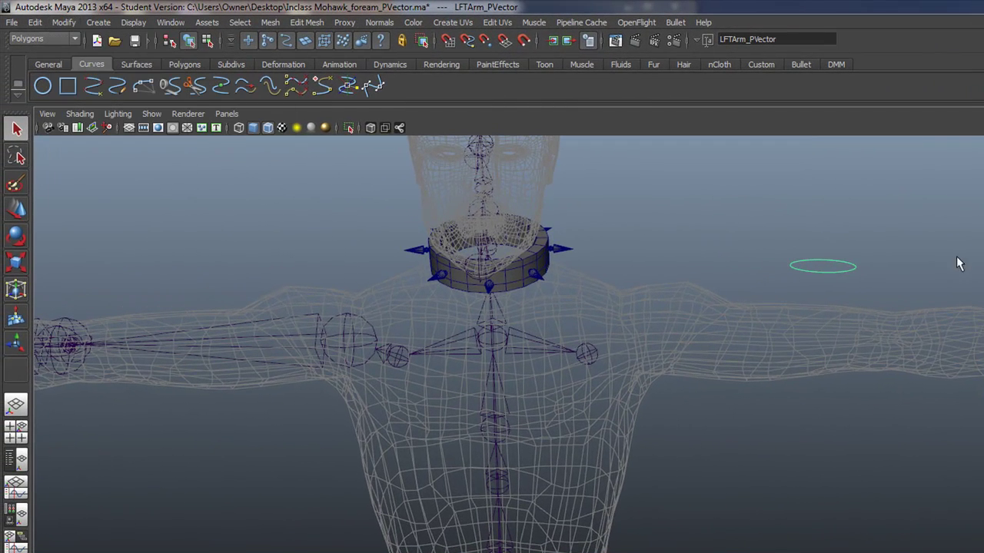
Delete the remaining left clavicle joint so the left side can be rebuilt from the upper chest
left_click_drag(574, 390, 586, 373, "alt")
left_click(586, 348)
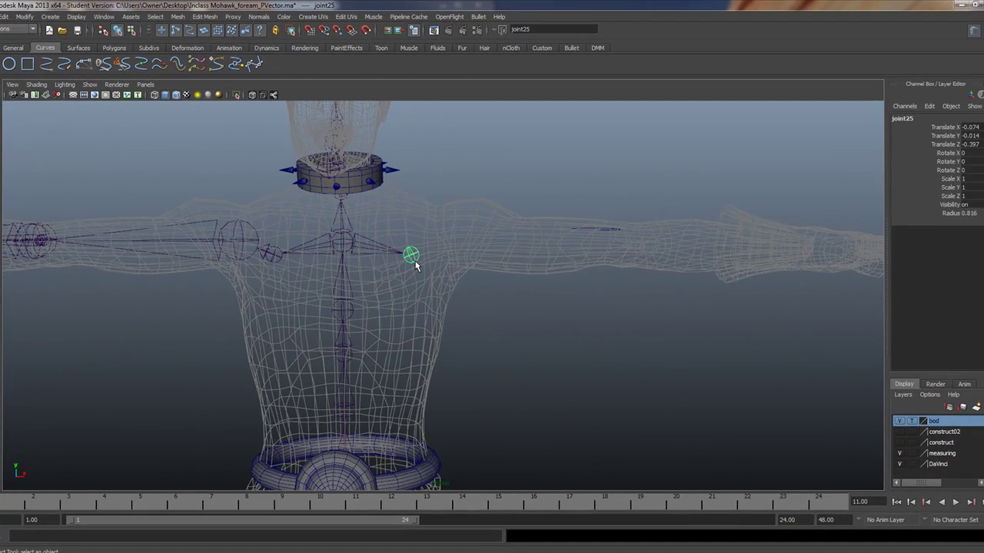
left_click(491, 308)
Start the Joint Tool in the front view and pick the upper chest joint as parent for a new left arm chain
key("space")
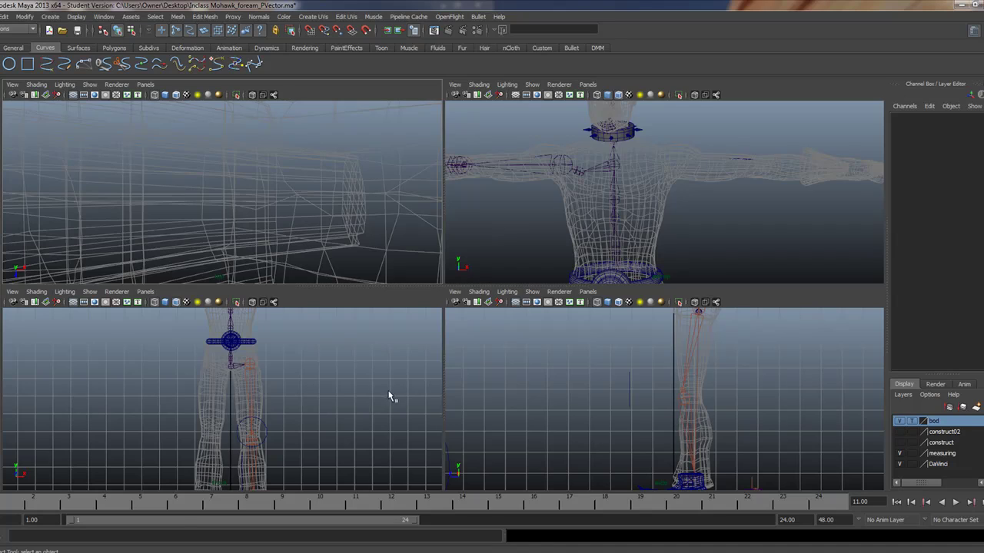
key("space")
middle_click_drag(520, 205, 457, 528, "alt")
right_click_drag(538, 434, 624, 435, "alt")
middle_click_drag(500, 404, 535, 235, "alt")
right_click_drag(441, 259, 461, 259, "alt")
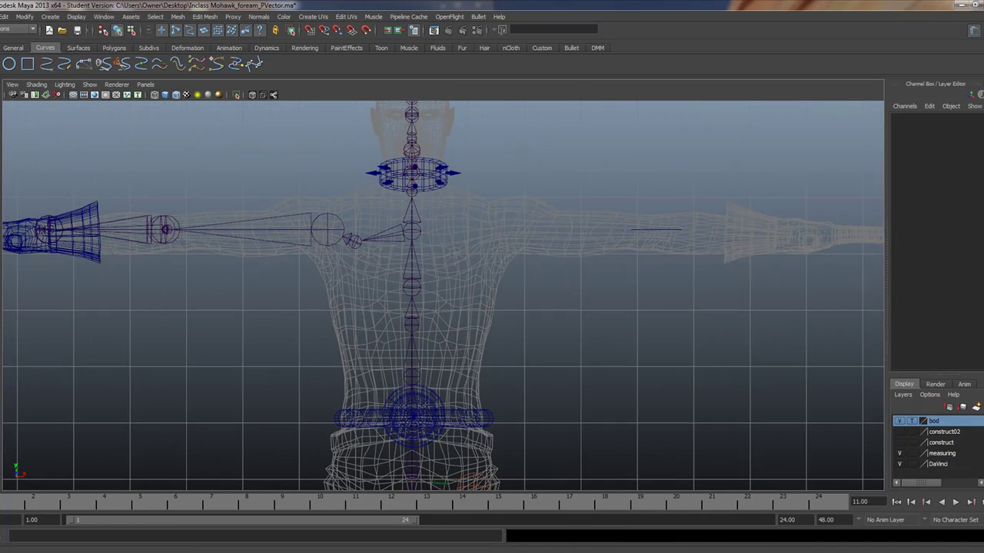
key("space")
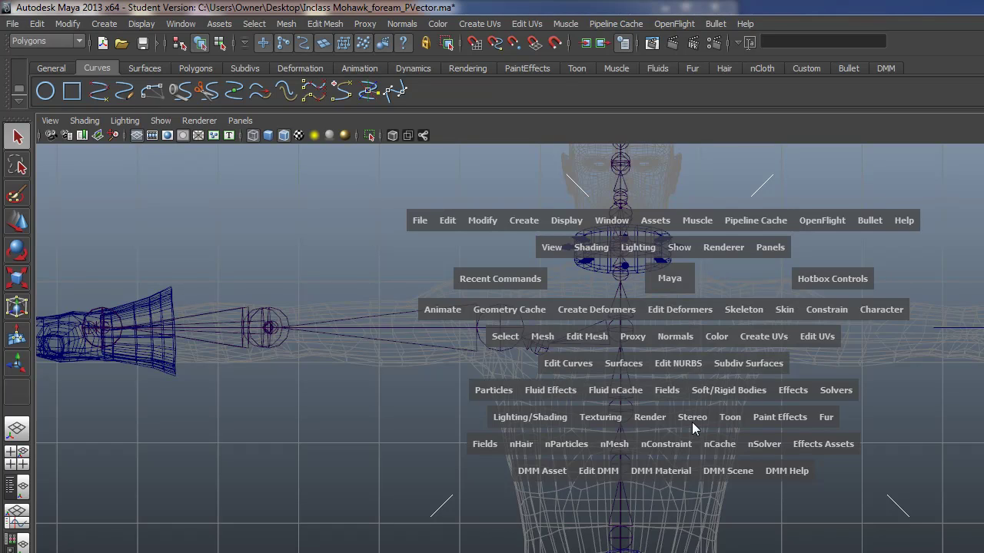
left_click(761, 309)
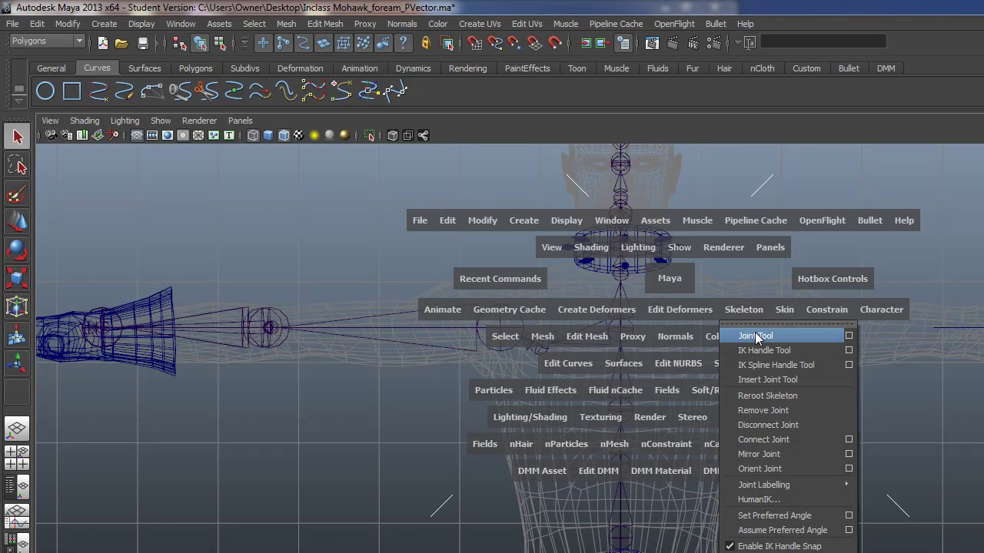
left_click(757, 336)
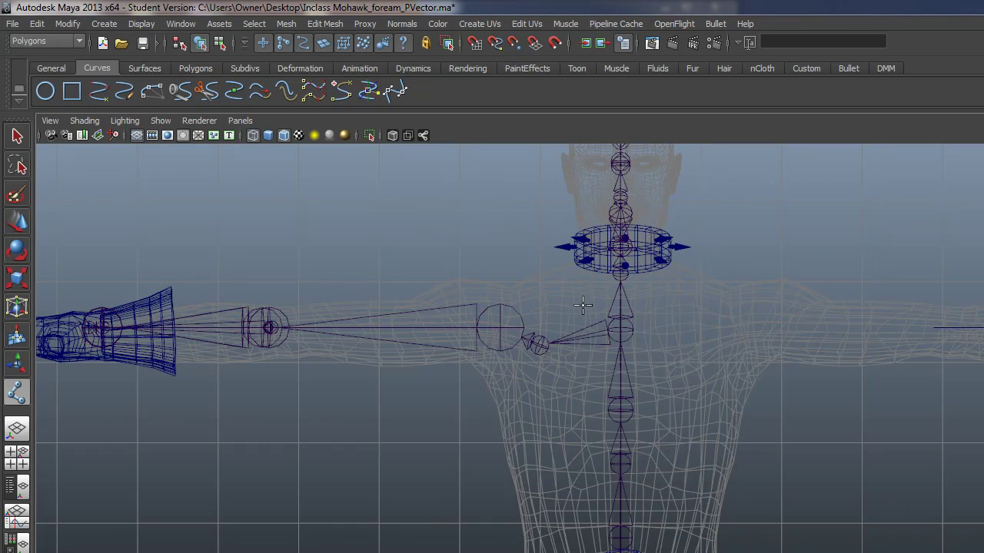
left_click(623, 331)
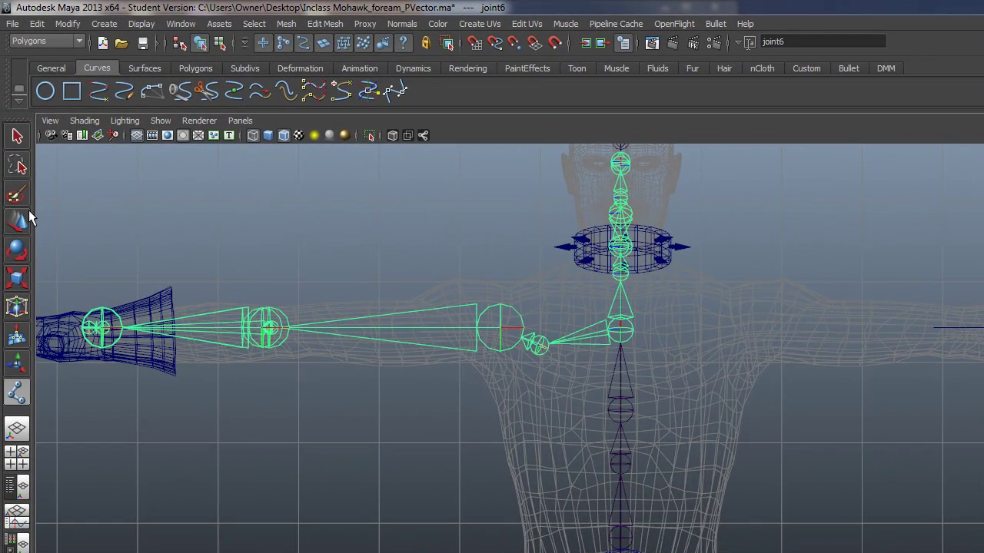
left_click(17, 138)
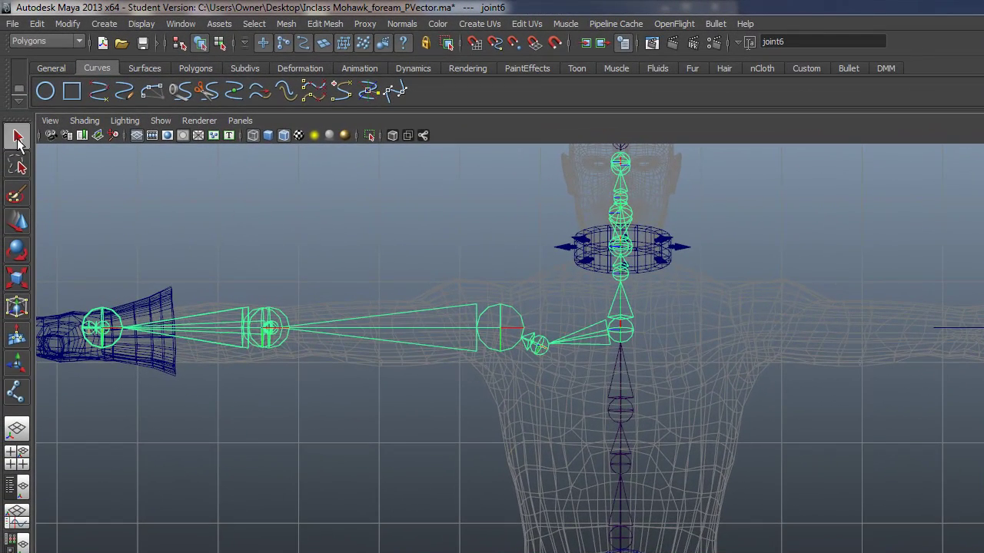
left_click(17, 391)
left_click(626, 331)
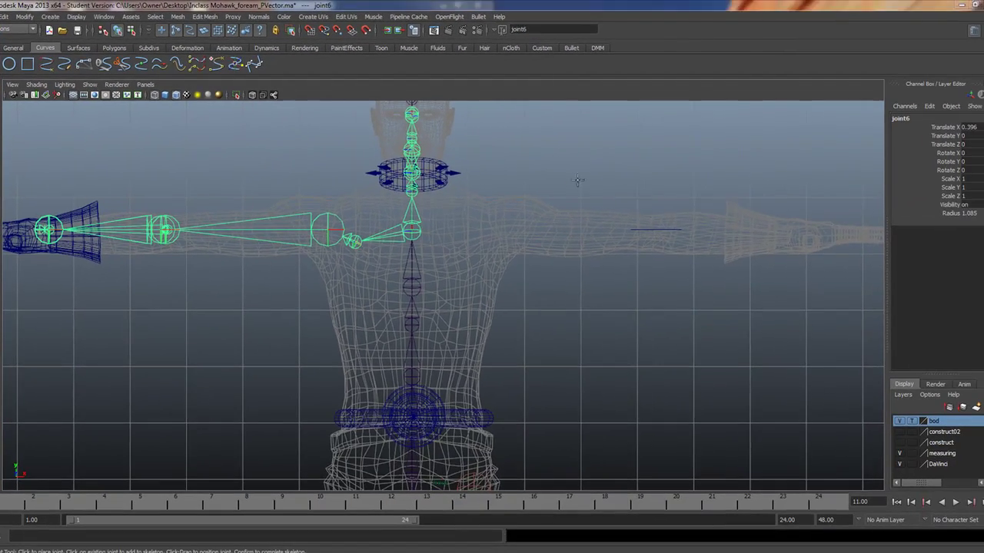
Check the left clavicle area in perspective and place a new clavicle joint branching from the upper chest joint in the front view
key("space")
left_click_drag(597, 211, 526, 245, "alt")
key("space")
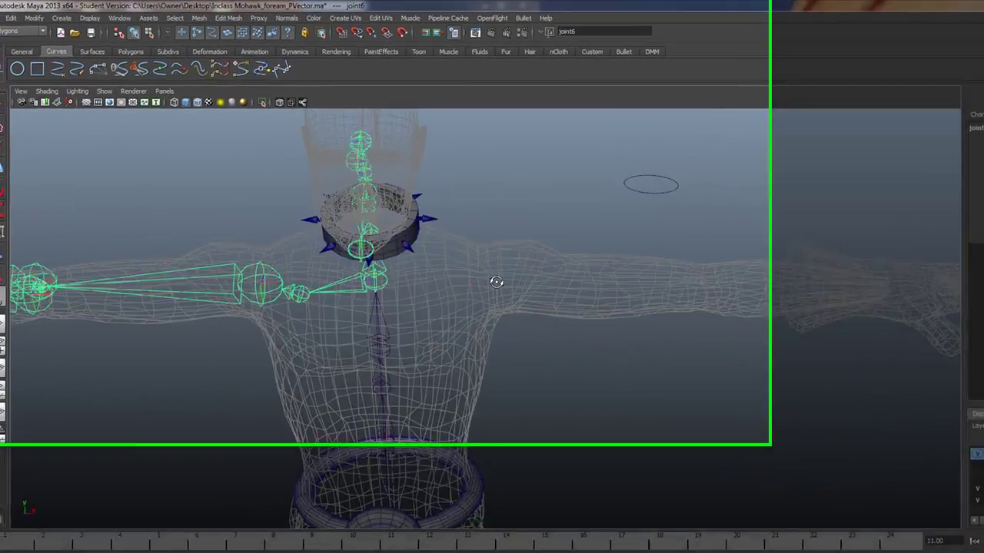
left_click_drag(497, 282, 797, 410, "alt")
left_click_drag(642, 393, 668, 338, "alt")
key("space")
key("space")
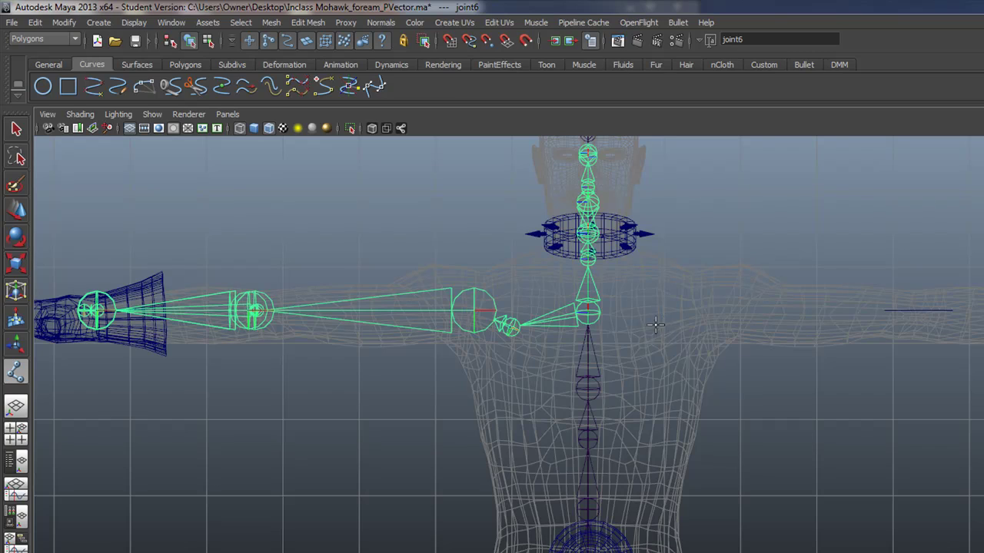
left_click(654, 323)
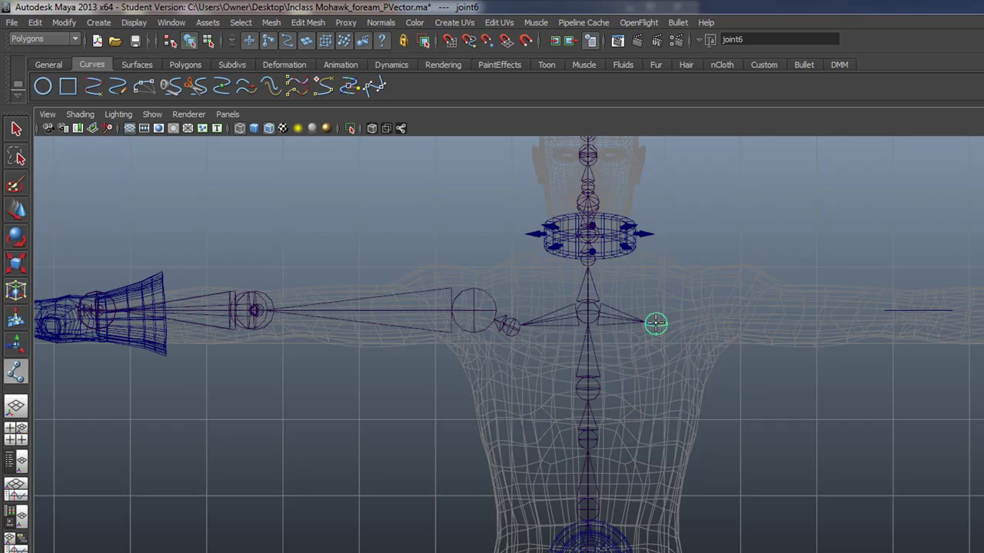
Continue the left arm chain in the front view by placing shoulder, elbow and wrist joints along the arm mesh
left_click(697, 300)
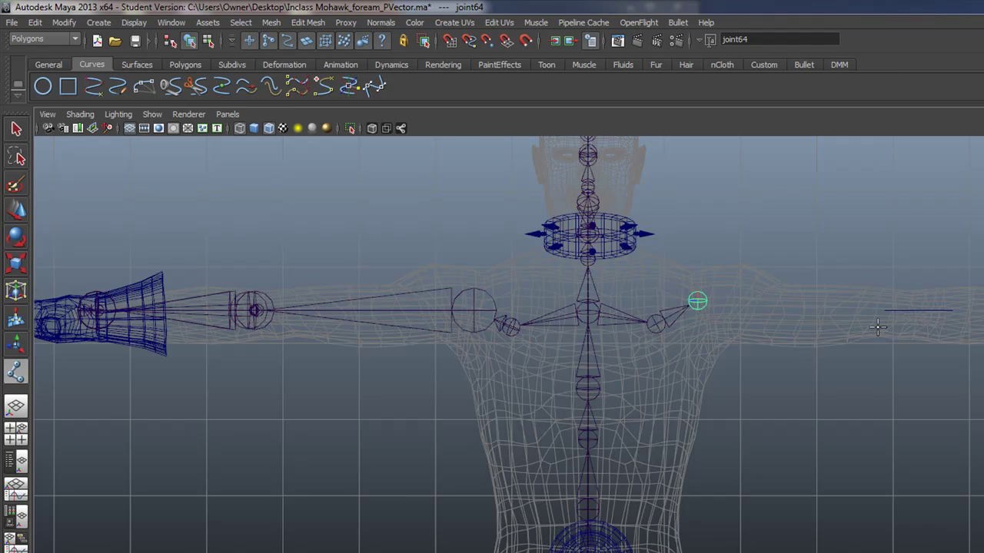
middle_click_drag(877, 327, 639, 340, "alt")
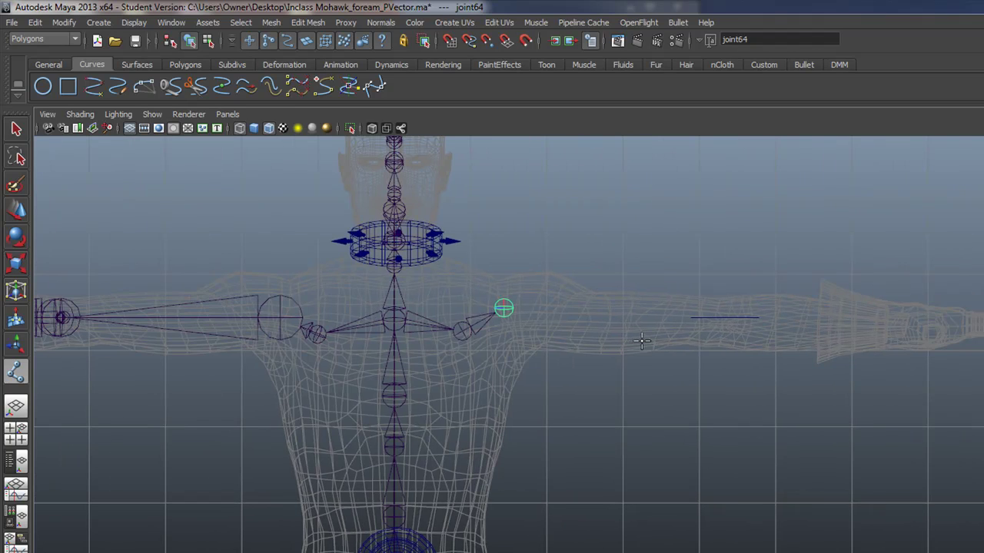
left_click(722, 312)
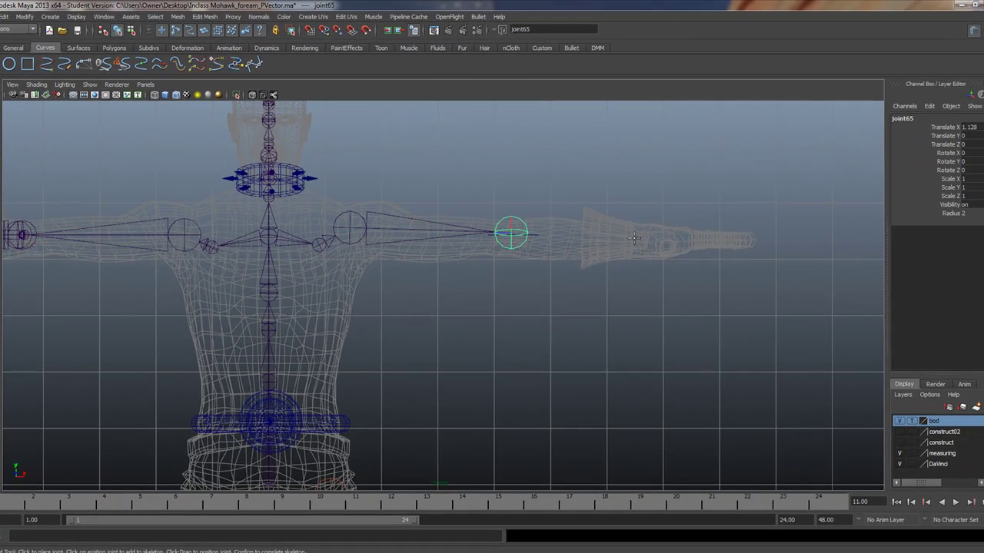
left_click(888, 321)
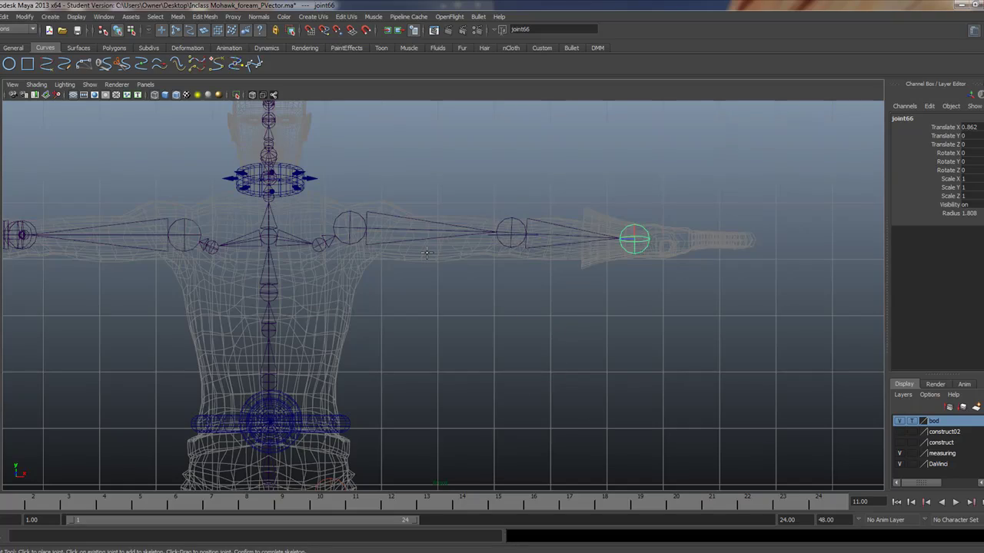
Move the left shoulder joint with its child joints to centre the chain inside the arm mesh's depth
key("space")
key("space")
left_click_drag(469, 215, 570, 264, "alt")
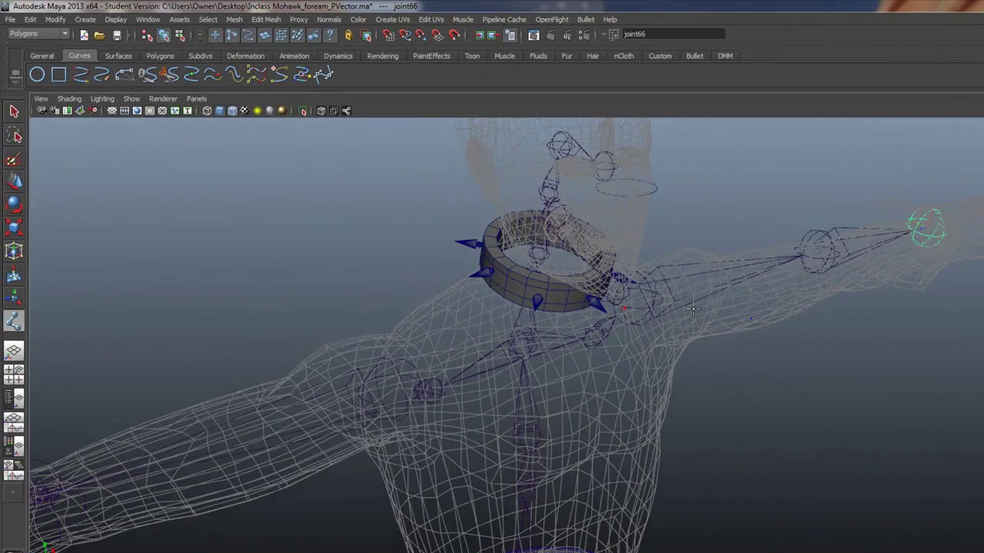
left_click_drag(693, 309, 528, 438, "alt")
mouse_move(444, 342)
left_mouse_down("alt")
mouse_move(453, 337)
mouse_move(434, 332)
left_mouse_up("alt")
left_click(14, 180)
left_click(377, 270)
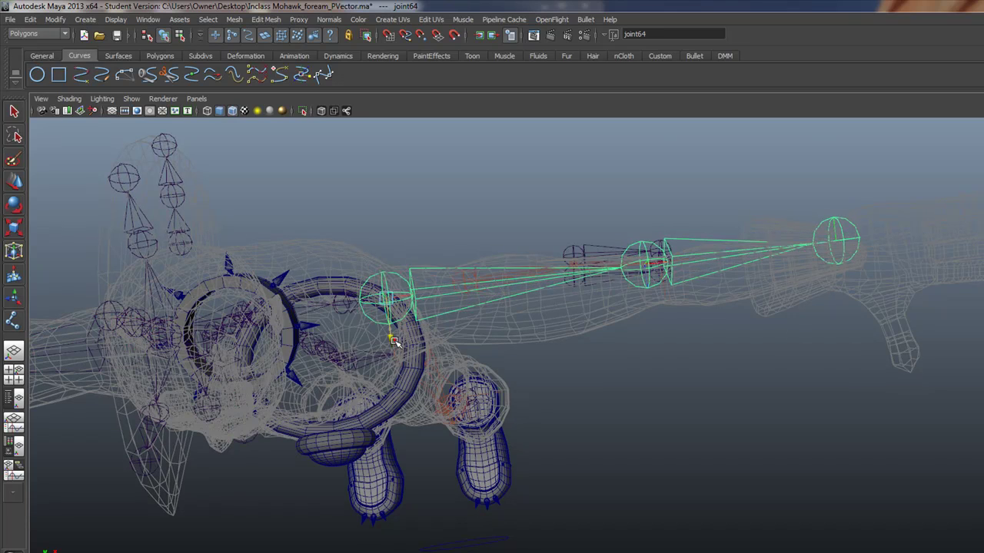
left_click_drag(393, 344, 492, 318)
left_click_drag(538, 401, 474, 289, "alt")
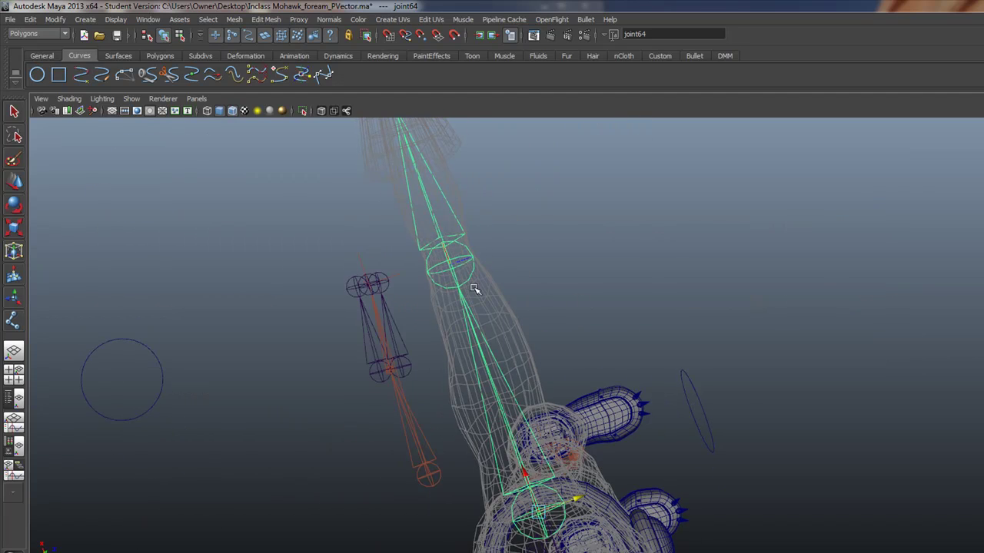
left_click_drag(574, 501, 566, 501)
Rotate the left elbow joint slightly so the forearm bone runs through the mesh to the wrist
key("Down")
left_click_drag(530, 263, 292, 296, "alt")
key("e")
left_click_drag(477, 395, 473, 392)
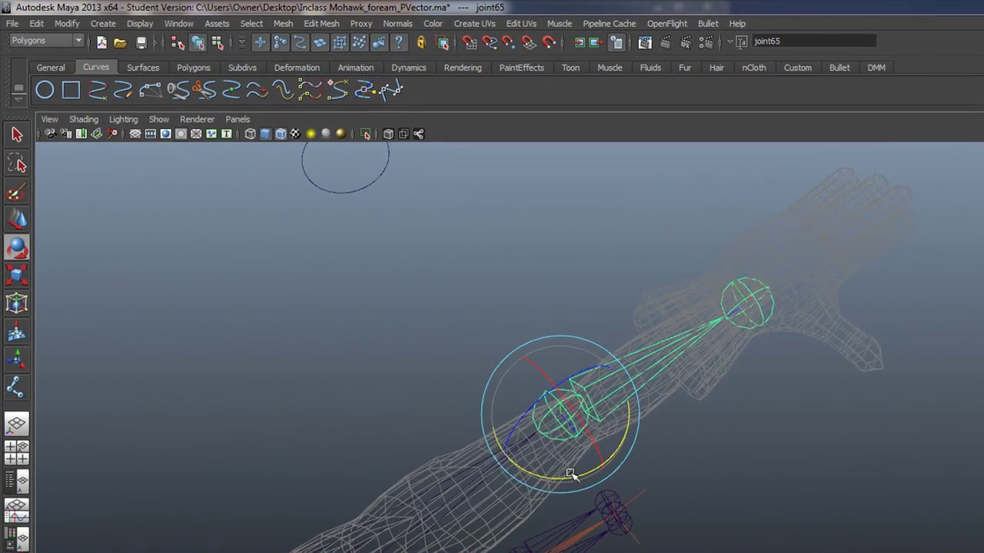
left_click_drag(470, 262, 256, 342, "alt")
left_click_drag(351, 468, 397, 454, "alt")
Reduce the joint display scale so the forearm joints appear smaller in the top view, with the Joint Tool ready
key("space")
key("space")
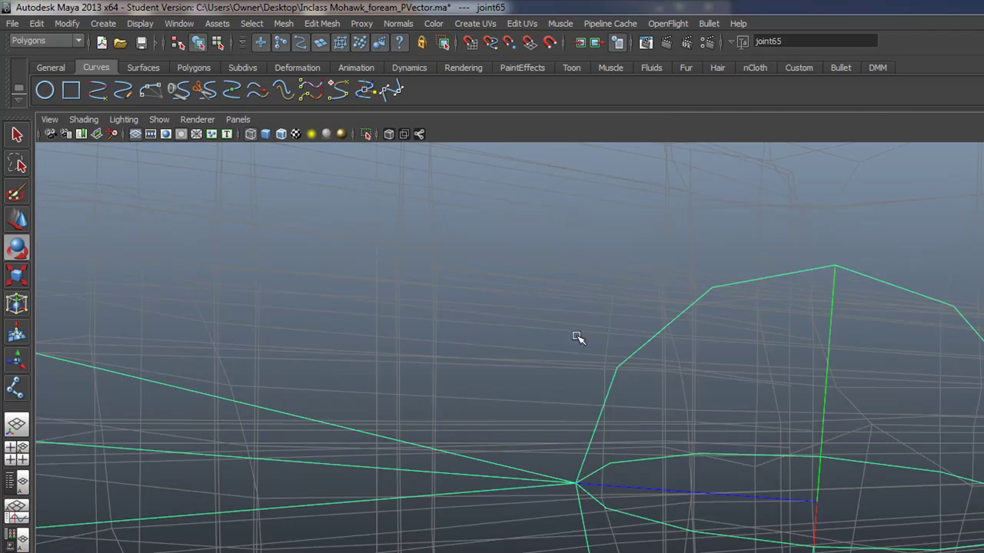
right_click_drag(767, 419, 782, 468, "alt")
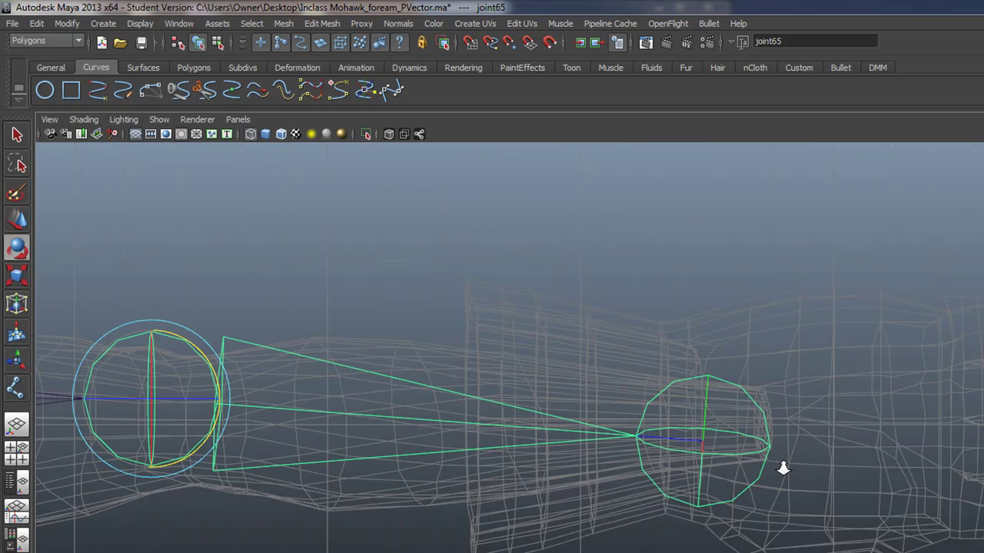
left_click(15, 389)
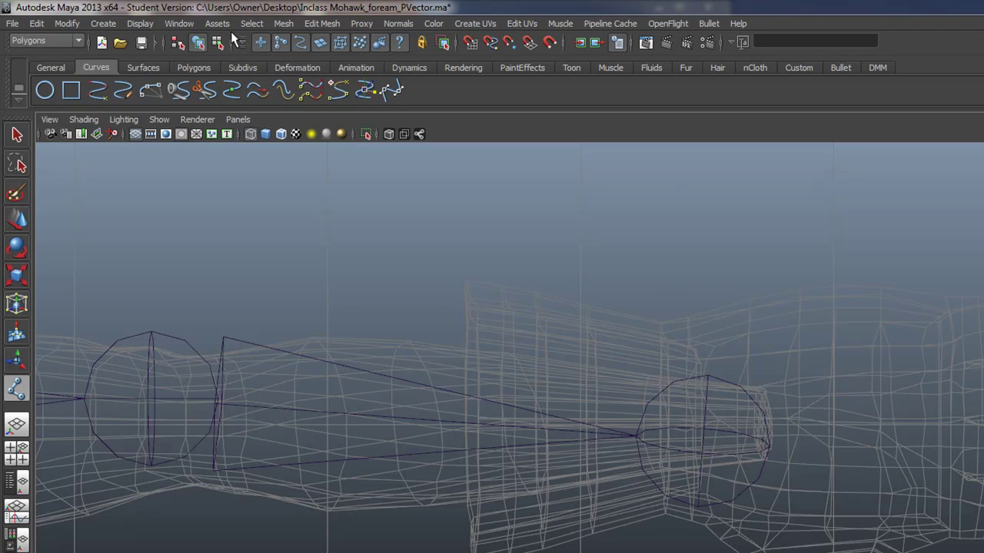
left_click(140, 23)
mouse_move(185, 208)
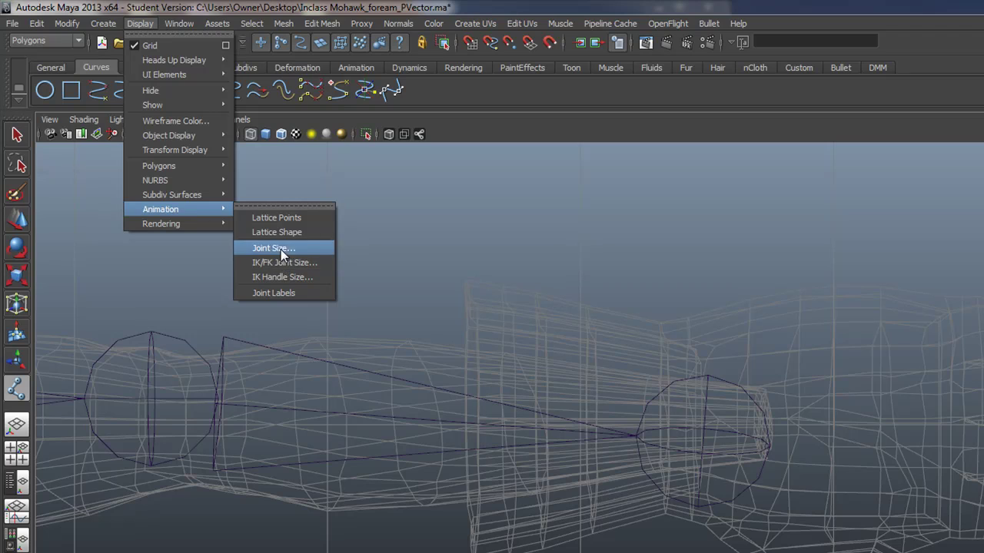
left_click(289, 246)
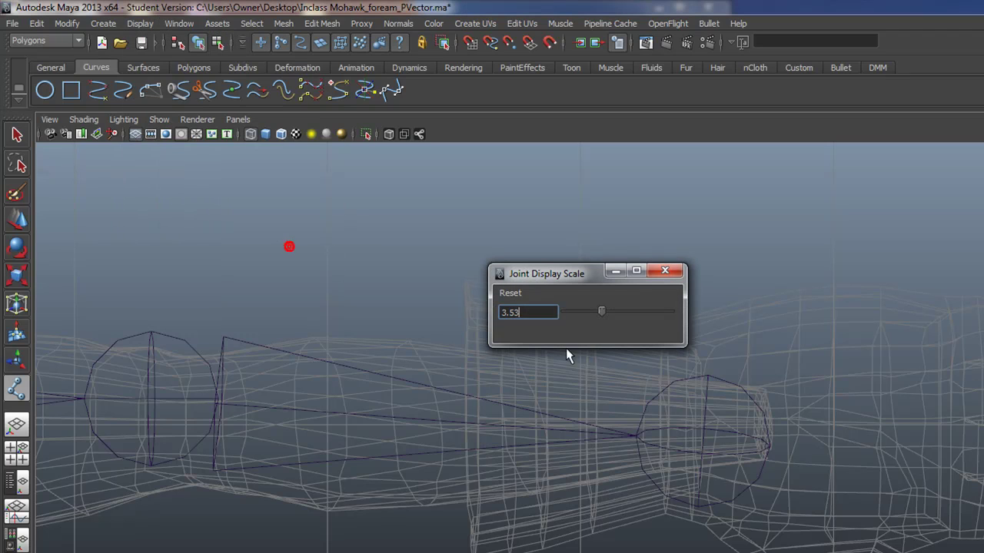
left_click_drag(601, 312, 575, 314)
left_click(665, 271)
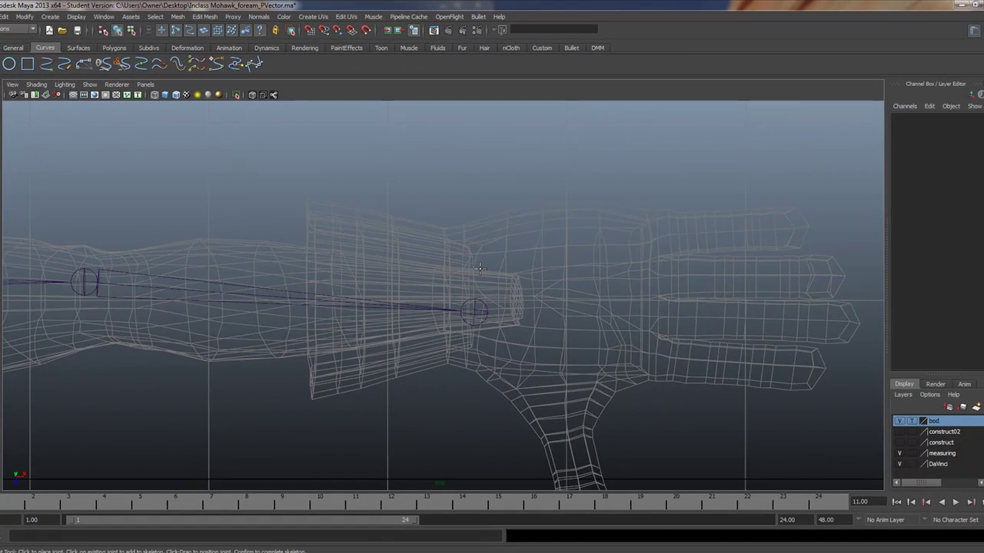
Place two separate single joints in the top view, one on each side of the left wrist joint
left_click(474, 269)
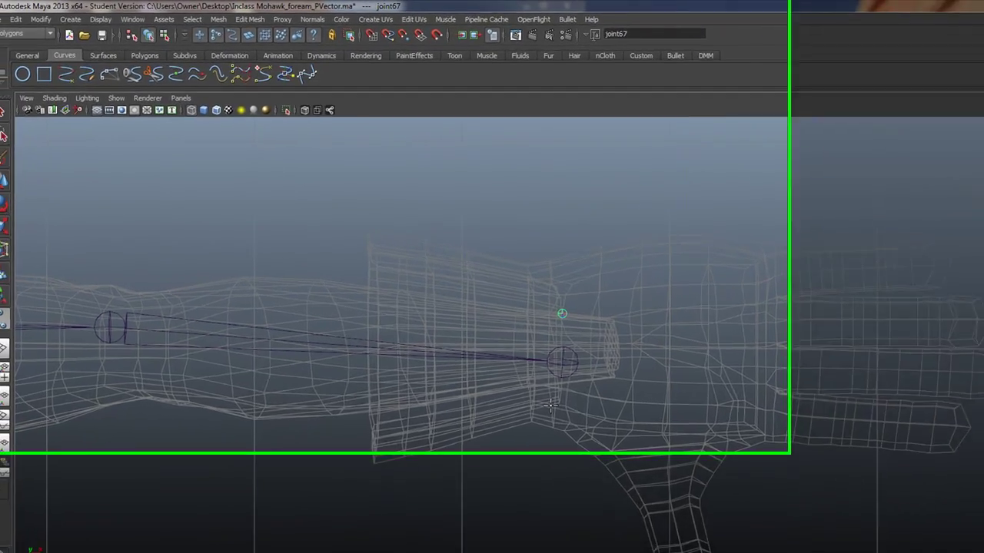
key("Return")
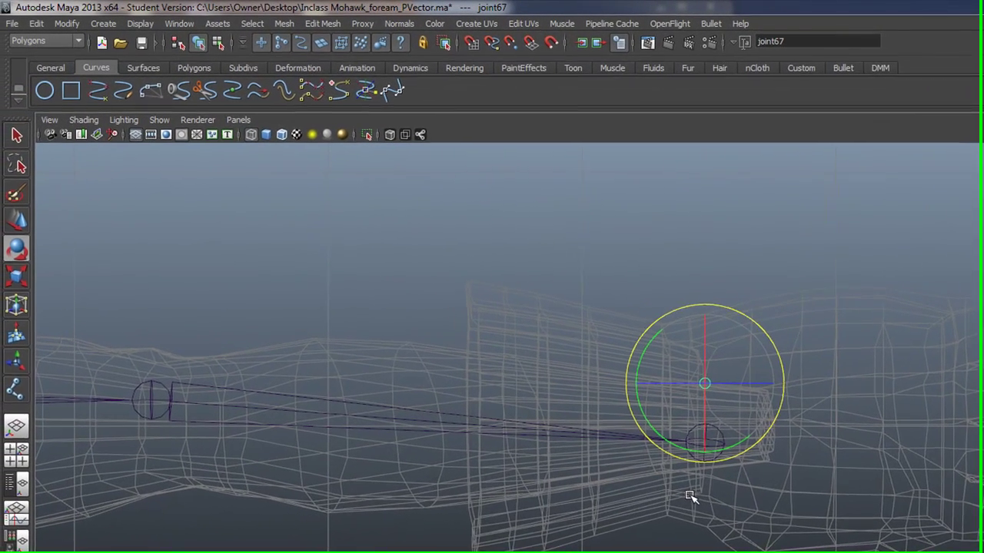
left_click(16, 396)
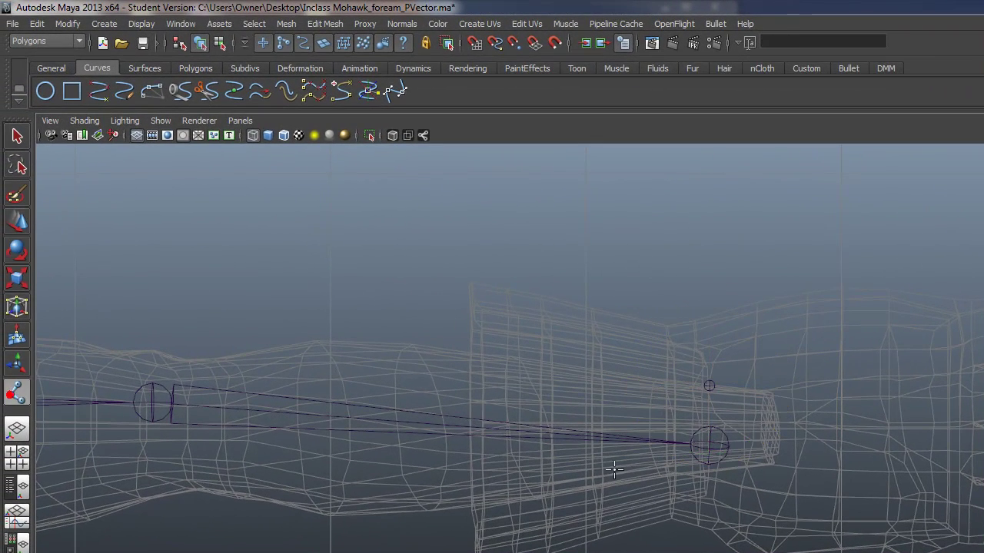
left_click(700, 493)
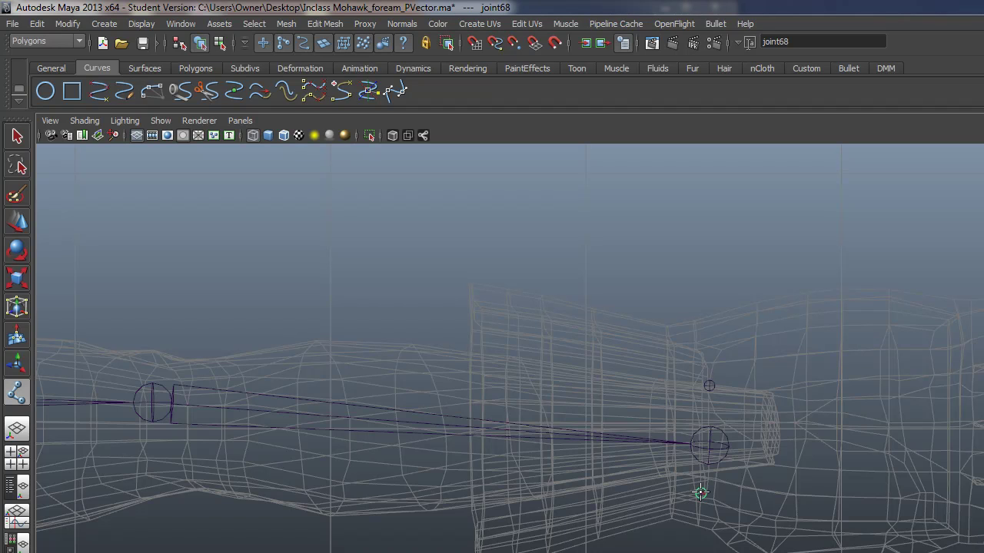
key("e")
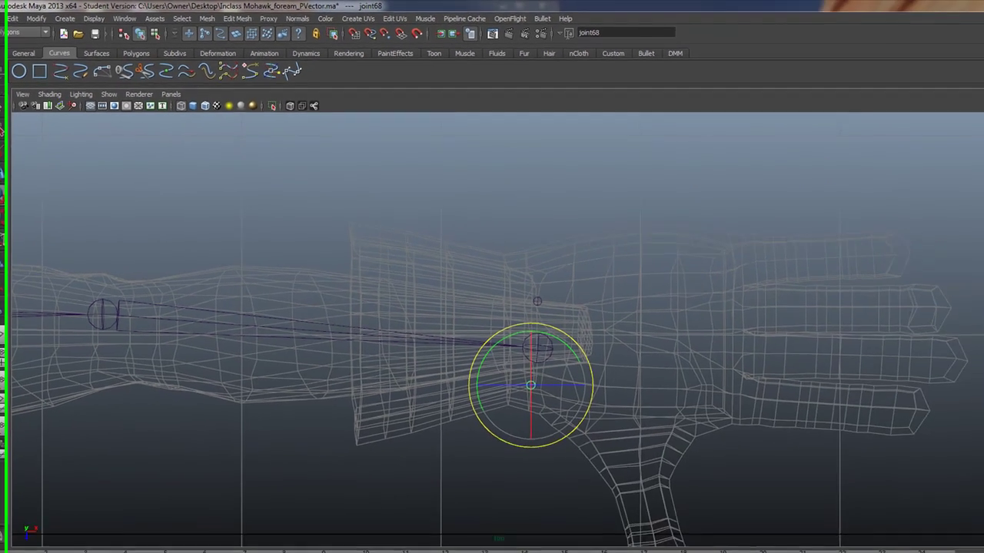
key("q")
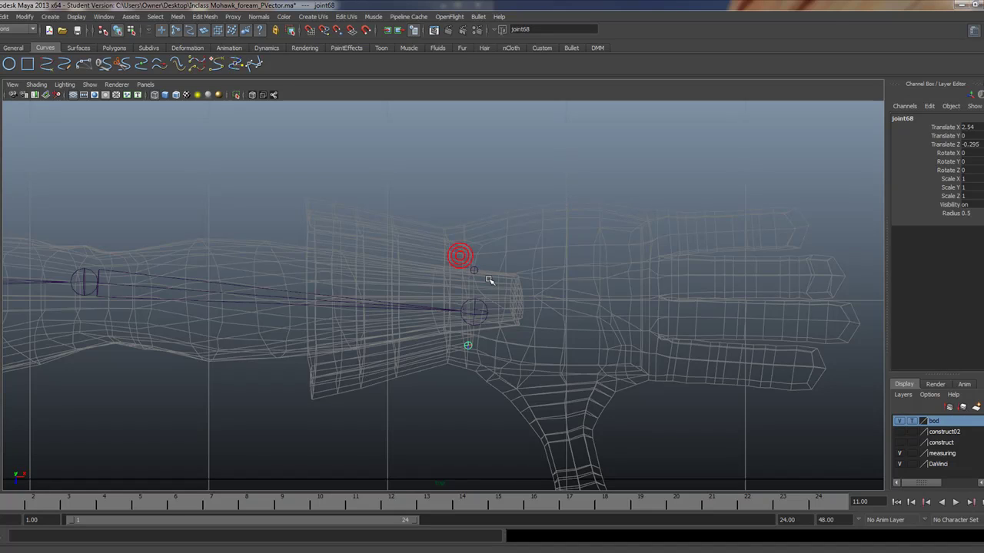
Select both loose wrist joints and raise them together from the floor to the left wrist's height in the front view
key("space")
key("space")
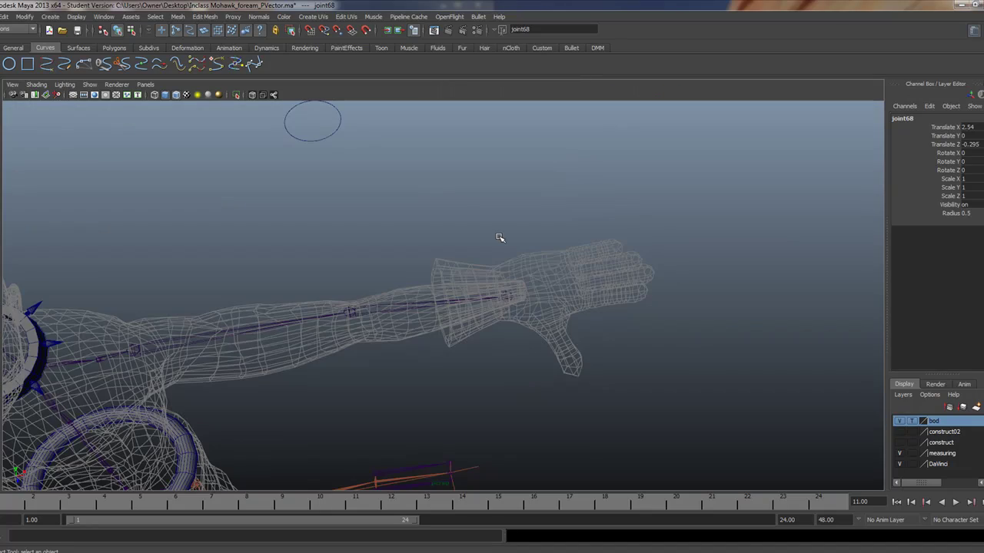
left_click_drag(417, 277, 439, 306, "alt")
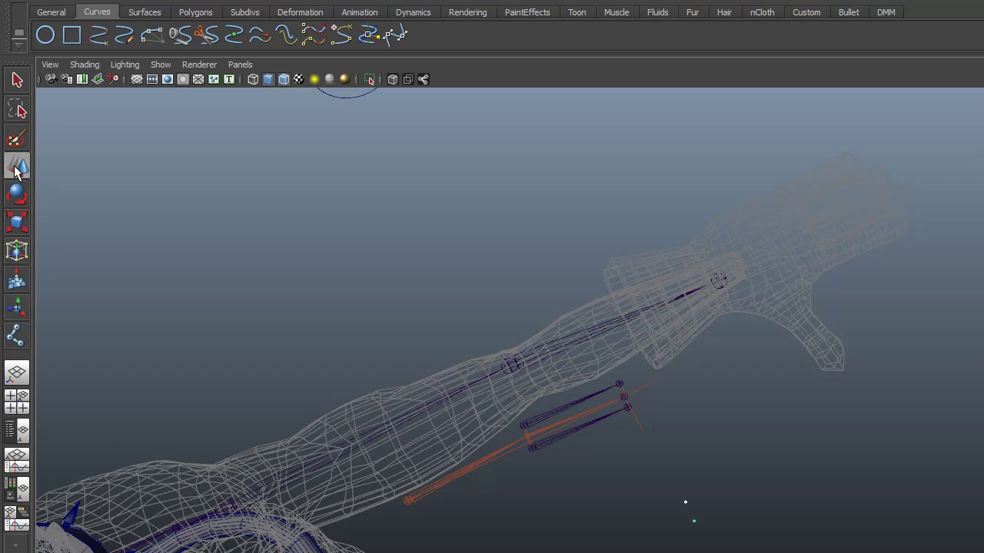
double_click(17, 169)
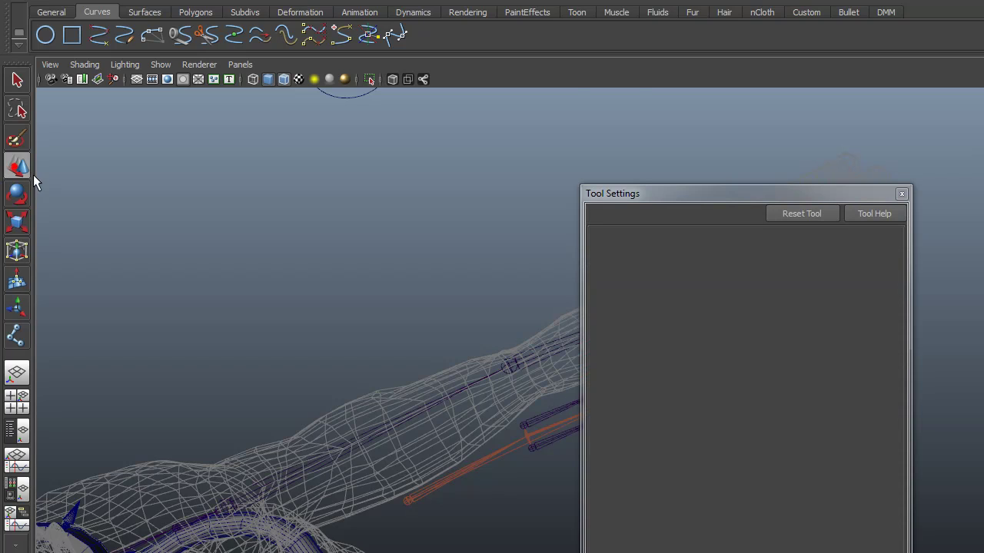
left_click(902, 194)
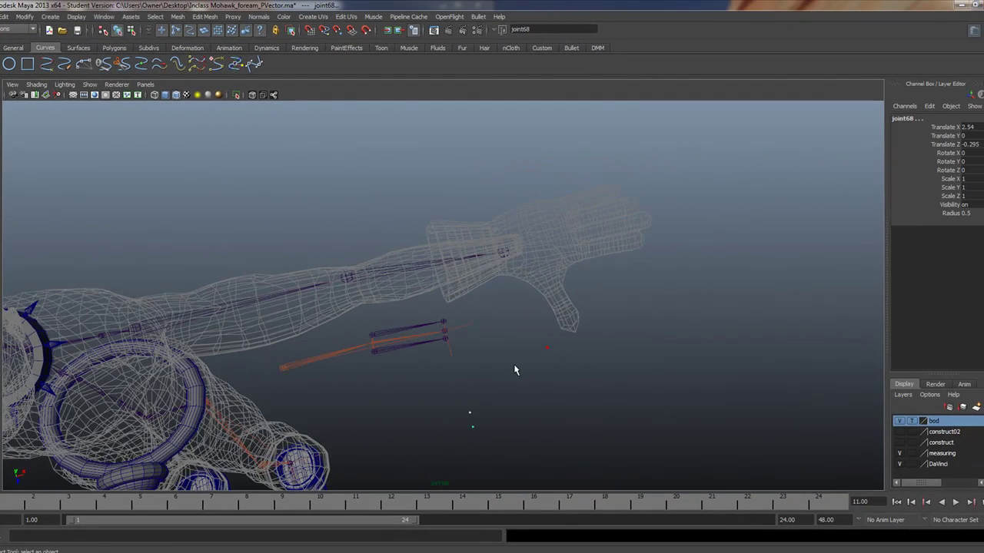
middle_click_drag(498, 377, 566, 153, "alt")
right_click_drag(565, 152, 308, 173, "alt")
key("space")
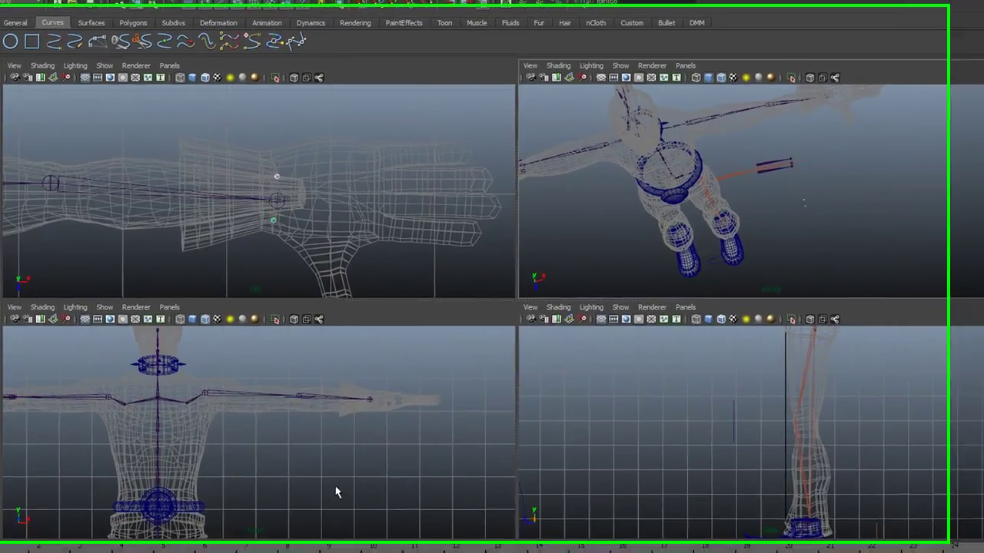
key("space")
scroll(497, 365, "down", 10)
scroll(524, 480, "up", 3)
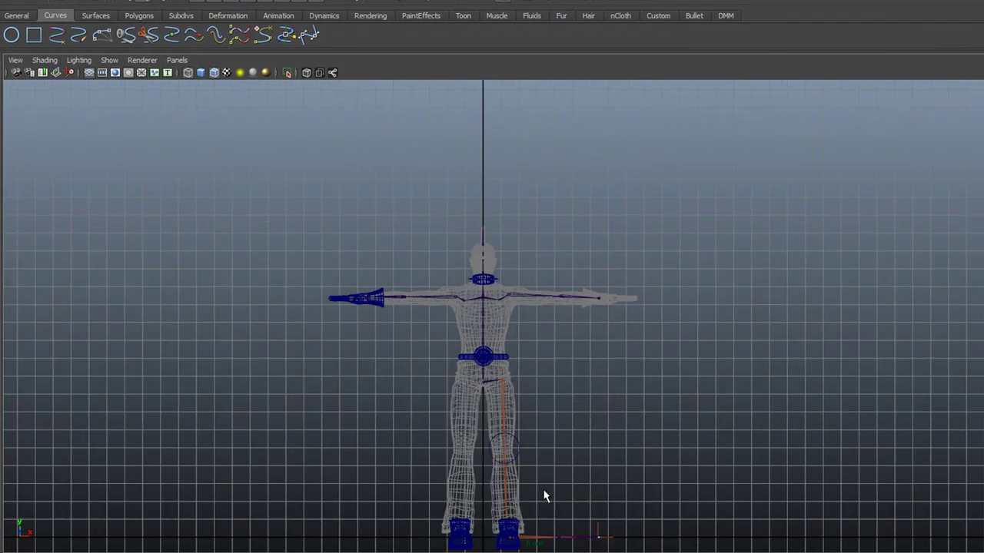
middle_click_drag(544, 490, 502, 286, "alt")
right_click_drag(503, 285, 953, 484, "alt")
right_click_drag(470, 385, 784, 478, "alt")
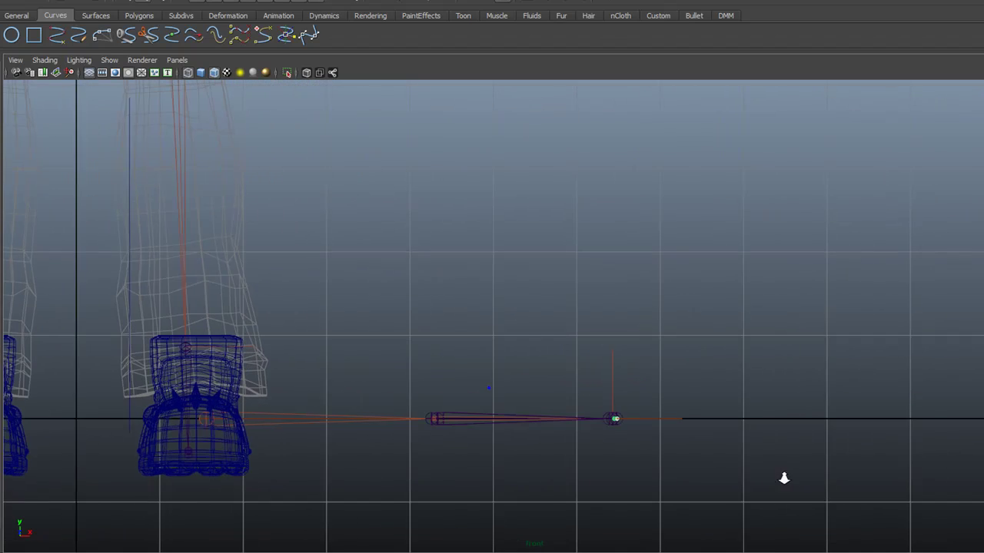
key("w")
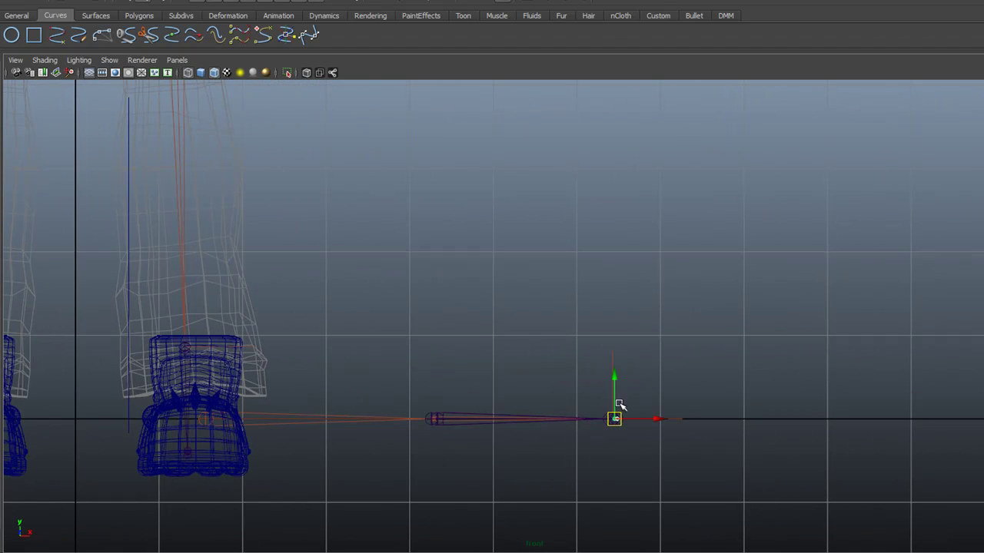
scroll(615, 399, "down", 5)
left_click_drag(554, 290, 543, 107)
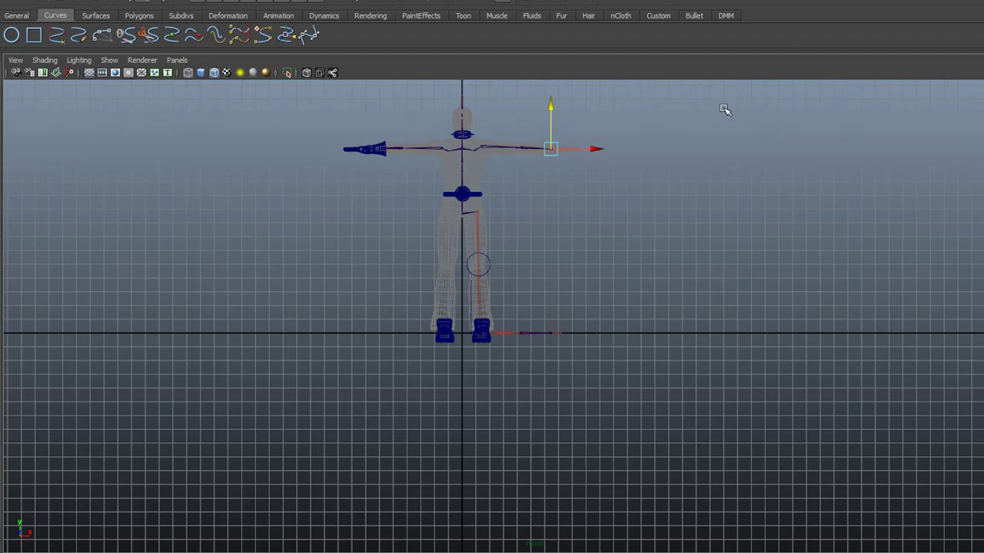
Examine the two raised joints around the left wrist in perspective and compare them with the opposite forearm's joint setup
key("space")
key("space")
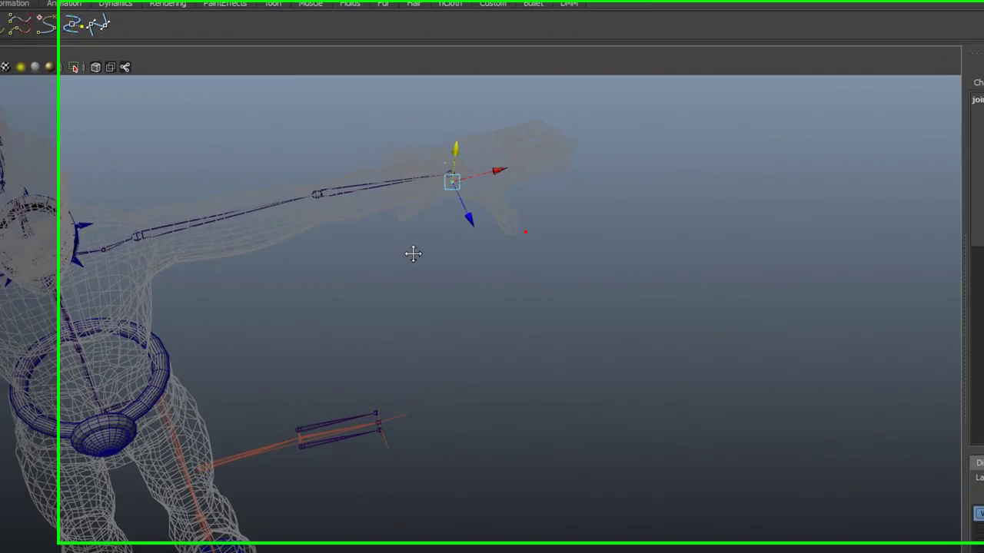
middle_click_drag(412, 254, 362, 374, "alt")
right_click_drag(278, 289, 964, 492, "alt")
middle_click_drag(542, 331, 500, 427, "alt")
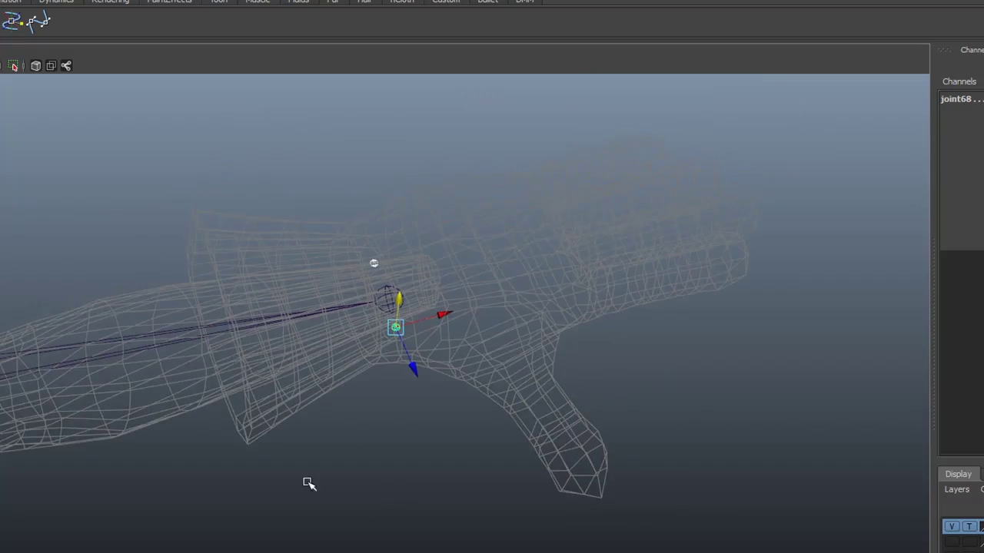
right_click_drag(307, 482, 700, 487, "alt")
middle_click_drag(248, 383, 245, 364, "alt")
left_click_drag(248, 365, 230, 369, "alt")
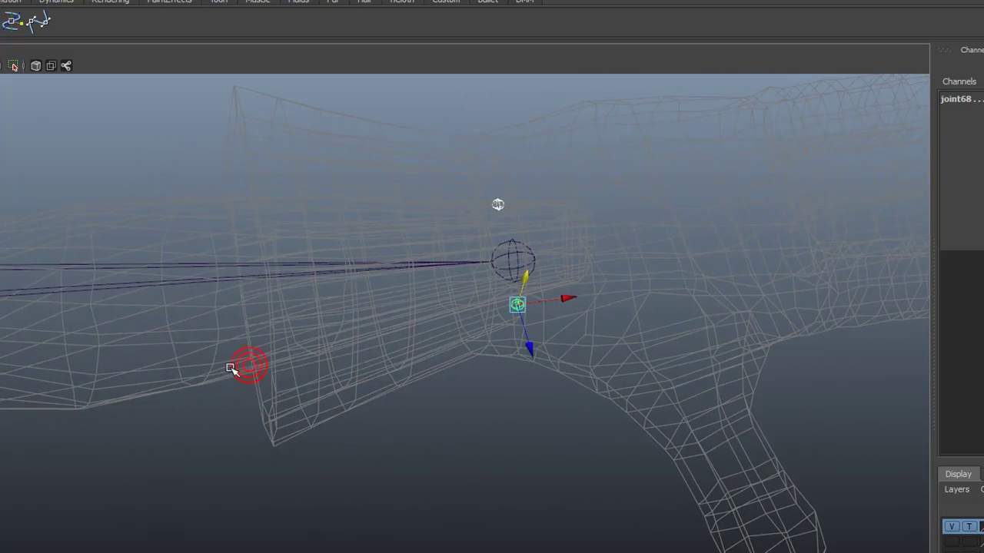
right_click_drag(230, 369, 318, 373, "alt")
left_click_drag(395, 430, 79, 394, "alt")
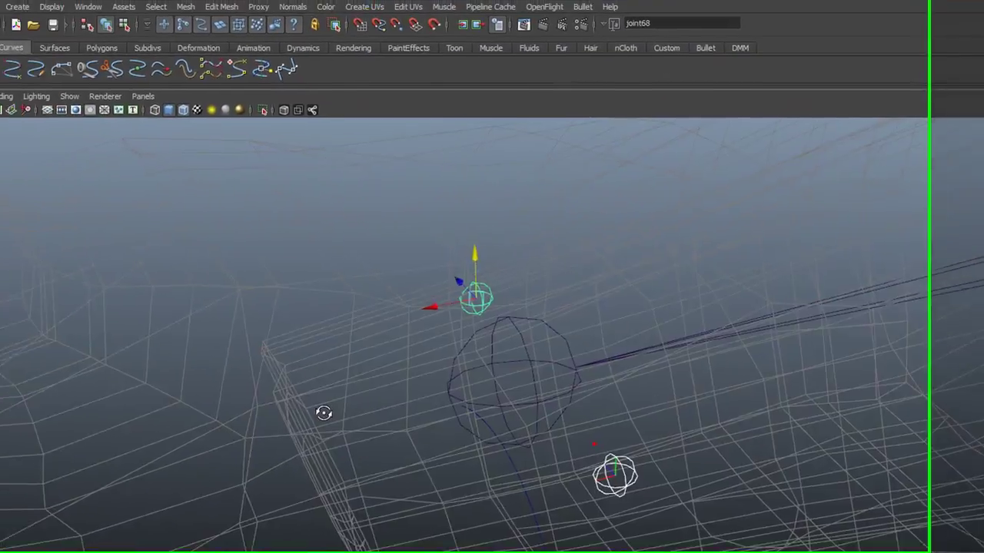
left_click_drag(323, 412, 629, 415, "alt")
right_click_drag(630, 415, 168, 389, "alt")
left_click_drag(242, 398, 643, 325, "alt")
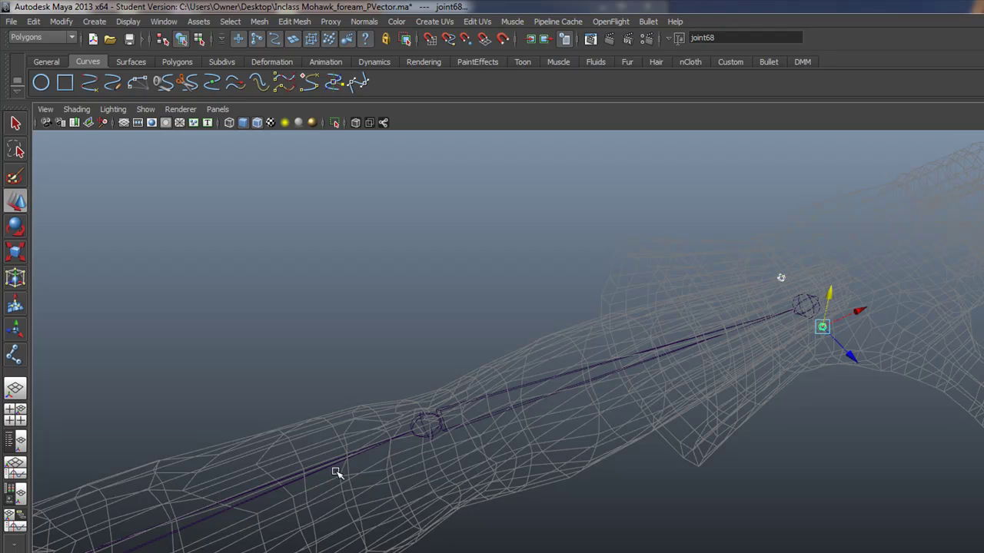
left_click_drag(295, 496, 495, 416, "alt")
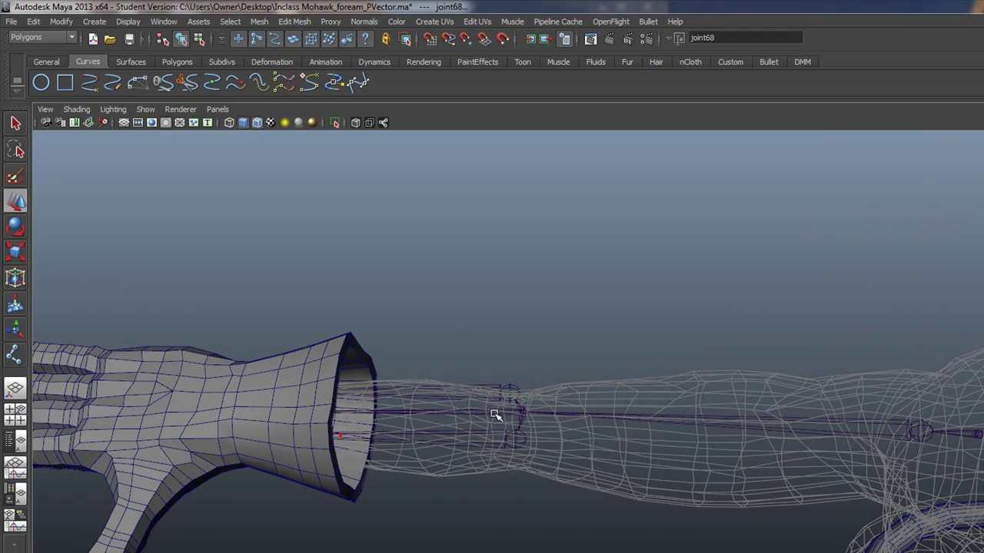
Turn on X-Ray Joints display and check the left forearm joint and the wrist joint by selecting each one
left_click(383, 123)
left_click_drag(398, 411, 375, 405, "alt")
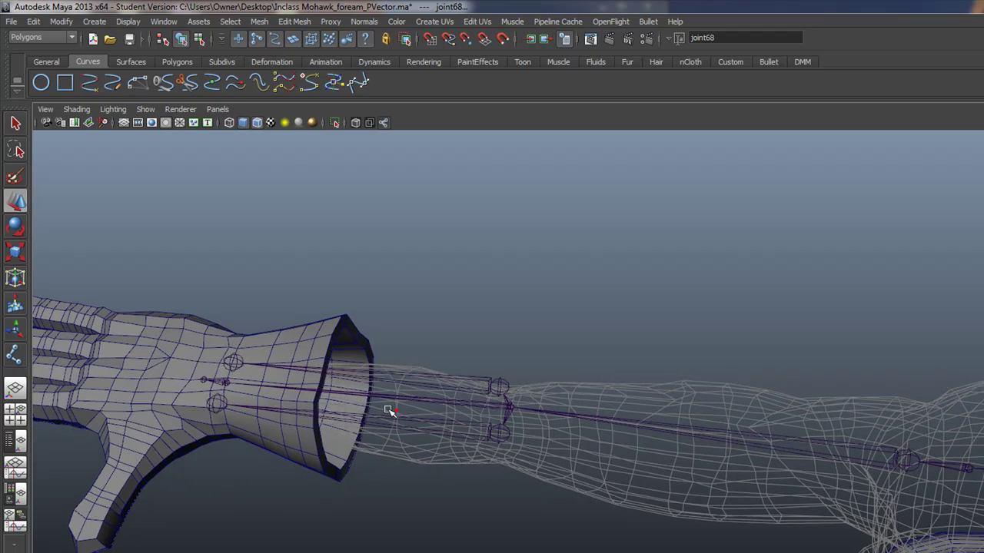
middle_click_drag(236, 389, 485, 377, "alt")
right_click_drag(248, 361, 540, 427, "alt")
left_click(877, 383)
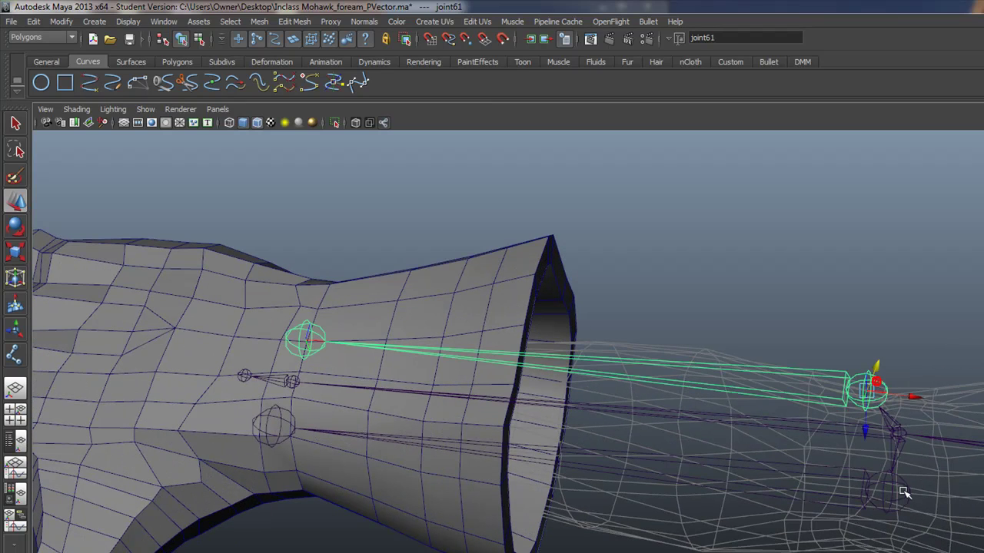
left_click(296, 380)
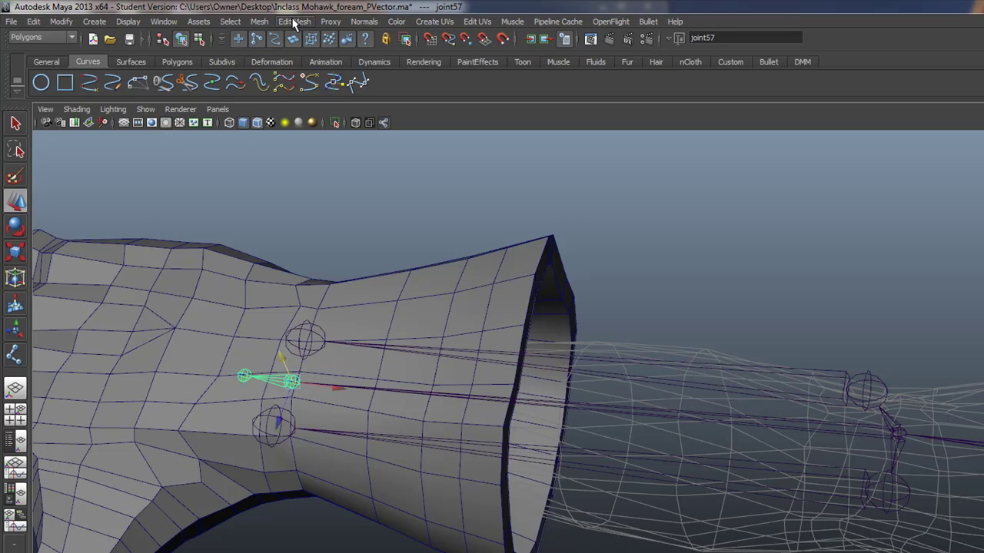
Switch to the Animation menu set and set the IK Handle Tool's current solver to ikRPsolver
left_click(42, 37)
left_click(38, 40)
left_click(466, 23)
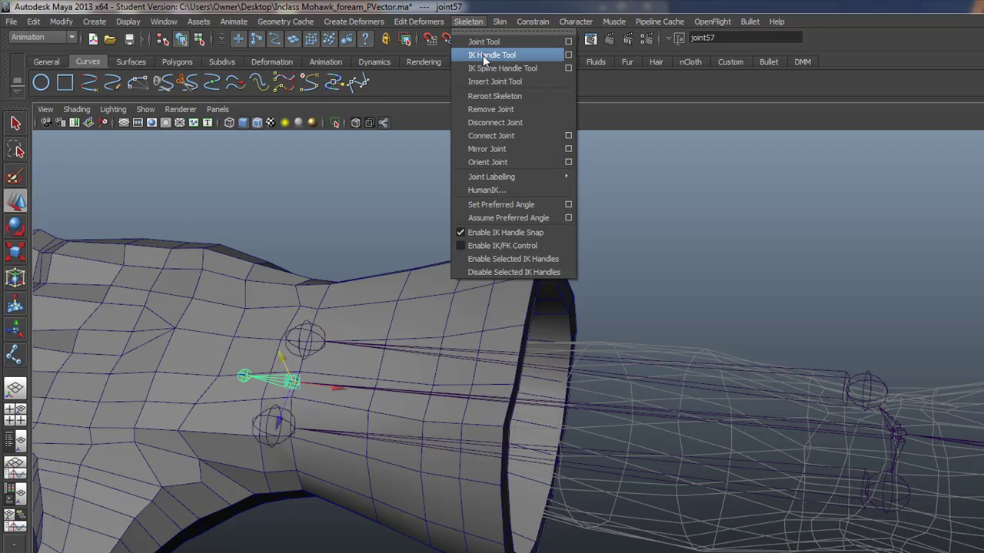
left_click(481, 53)
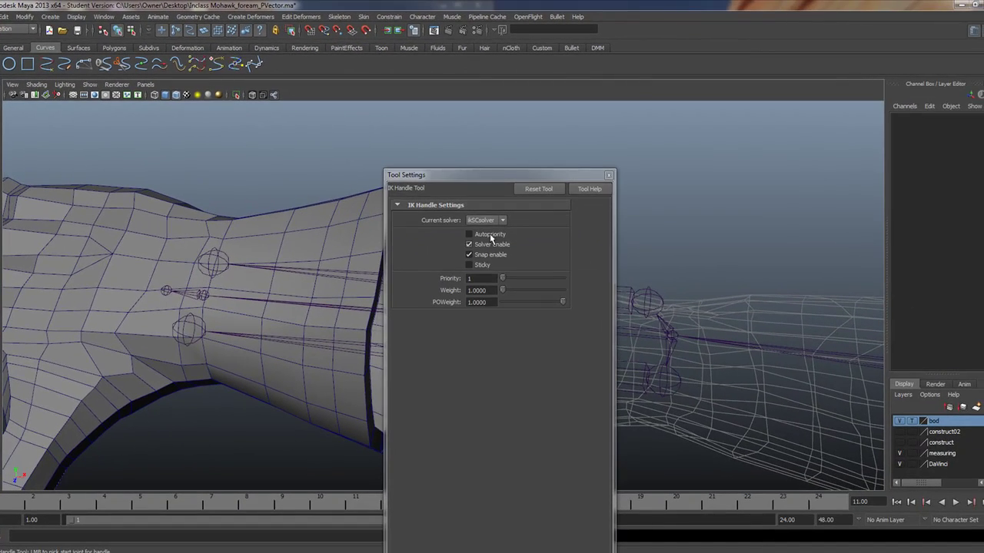
left_click(493, 221)
left_click(481, 236)
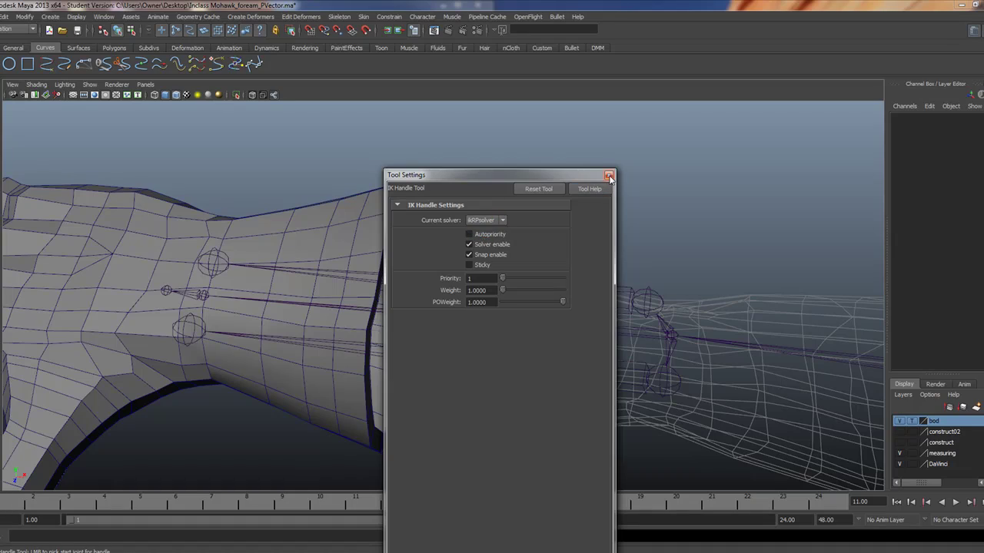
left_click(609, 176)
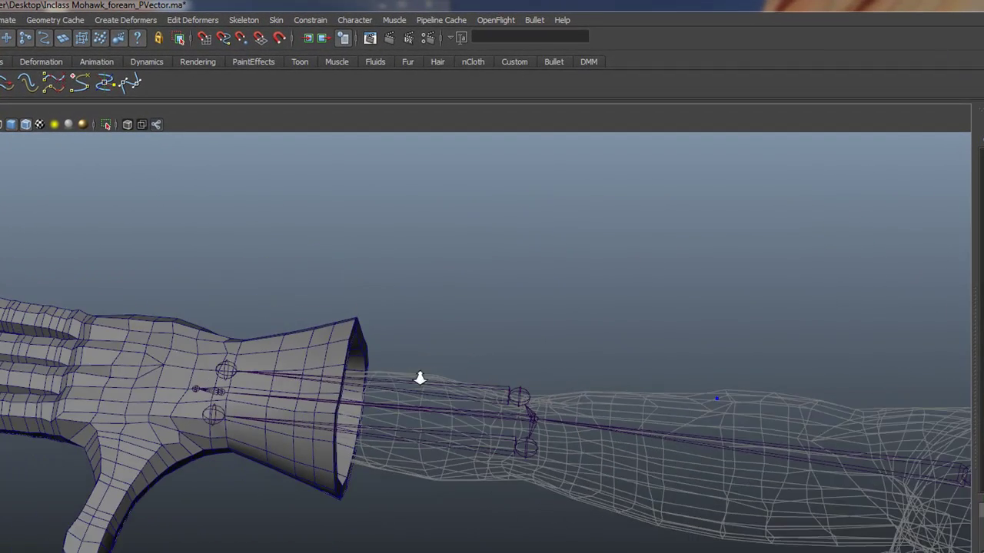
Try to create a rotate-plane IK handle from the left shoulder joint to the wrist, and undo it
right_click_drag(419, 378, 311, 357, "alt")
left_click(904, 469)
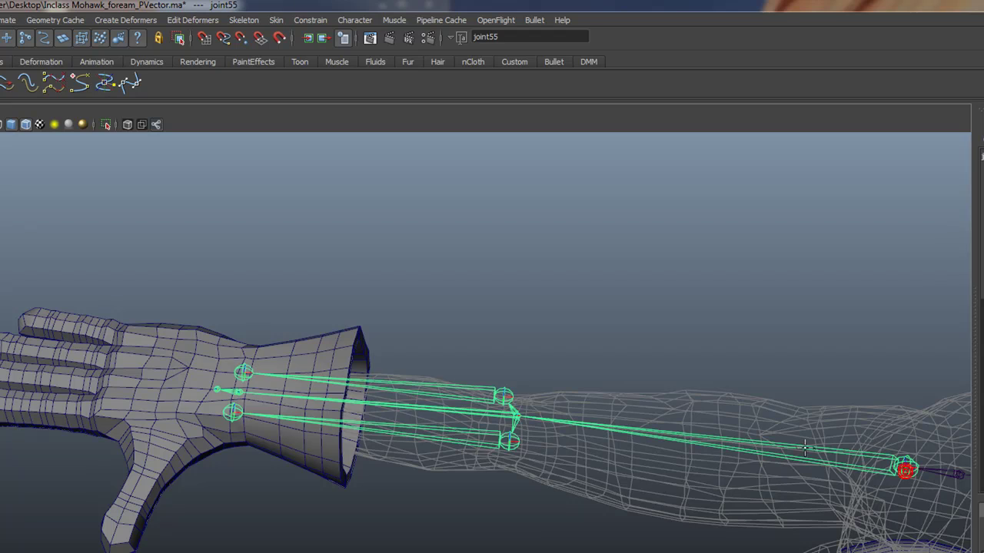
left_click(242, 392)
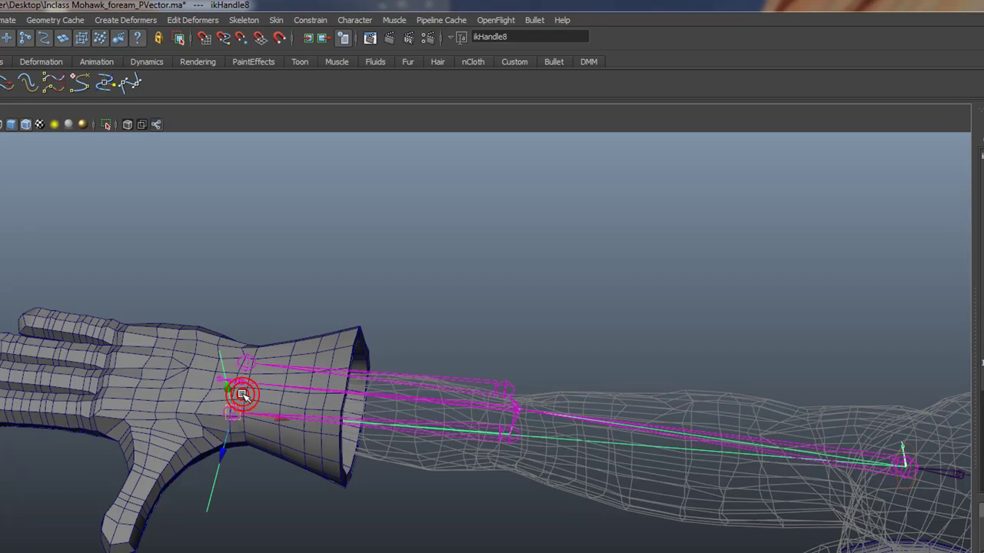
key("ctrl+z")
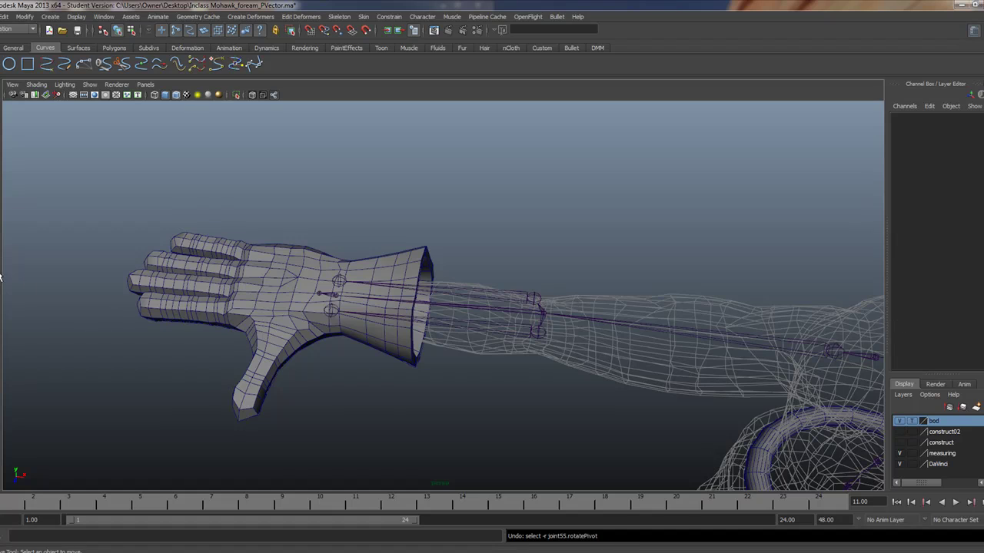
Create a rotate-plane IK handle running from the left shoulder joint to the middle wrist joint
key("y")
left_click(831, 349)
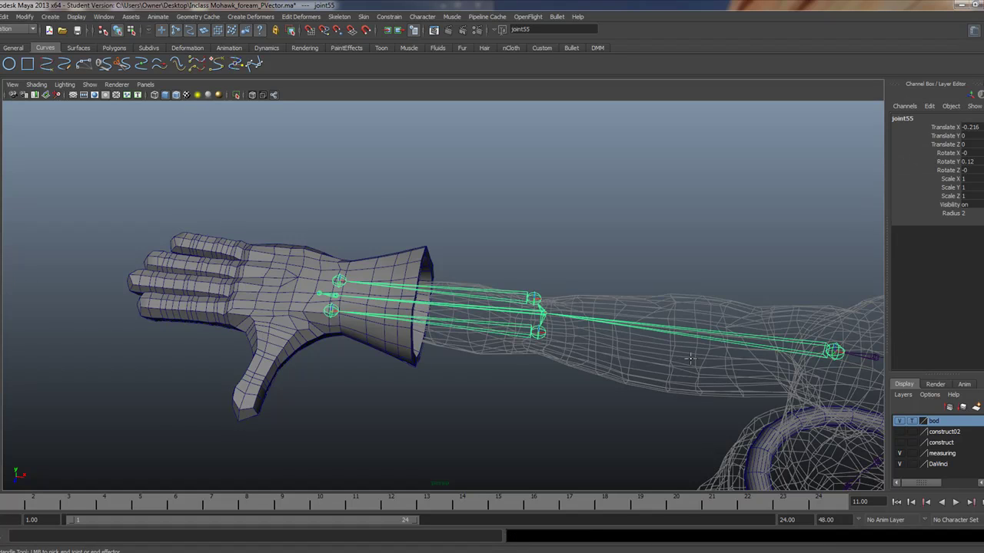
right_click_drag(692, 362, 606, 397, "alt")
middle_click_drag(606, 397, 726, 379, "alt")
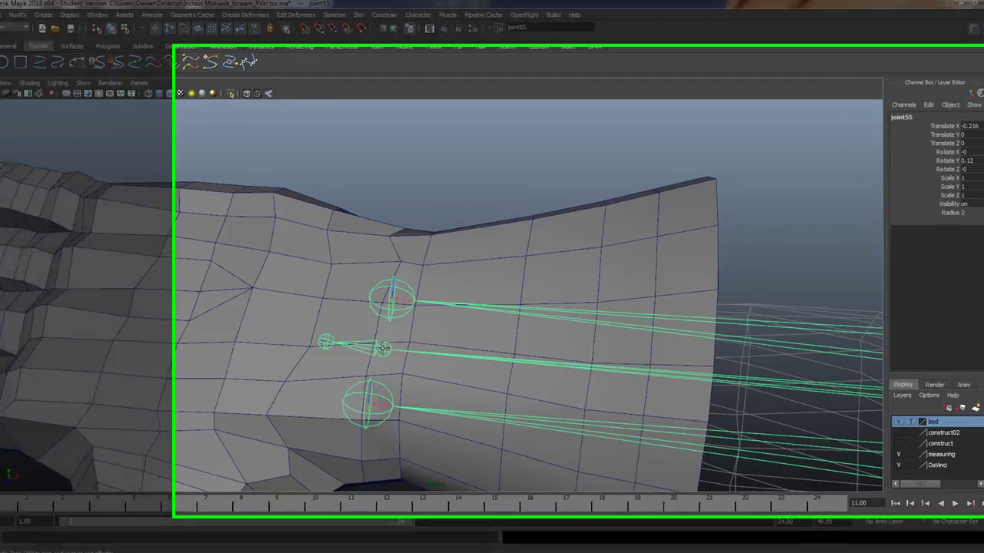
left_click(382, 348)
scroll(592, 388, "down", 5)
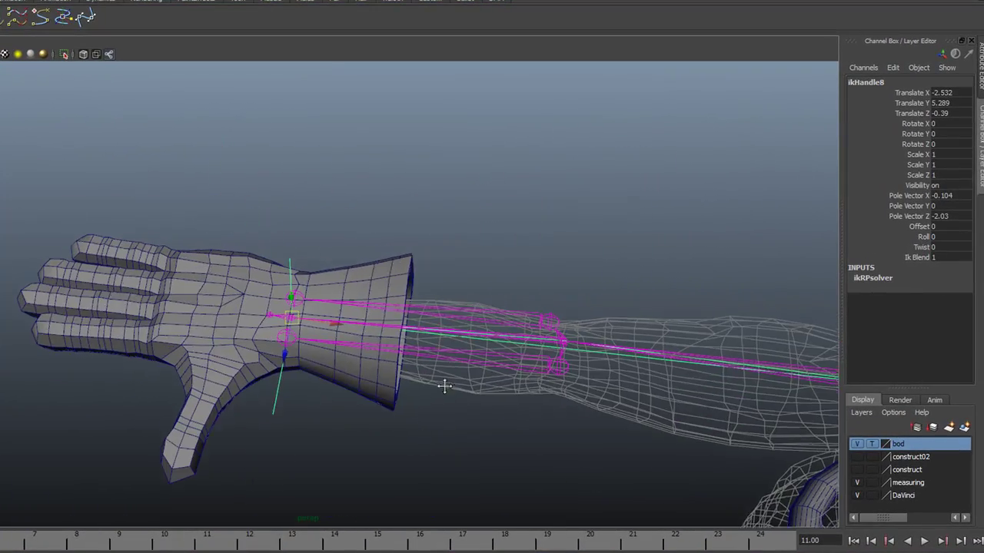
Examine the arm's IK handle at the left wrist and the forearm end joints on both sides of it
middle_click_drag(488, 401, 505, 405, "alt")
right_click_drag(504, 405, 645, 459, "alt")
left_click_drag(646, 460, 614, 451, "alt")
right_click_drag(615, 452, 491, 418, "alt")
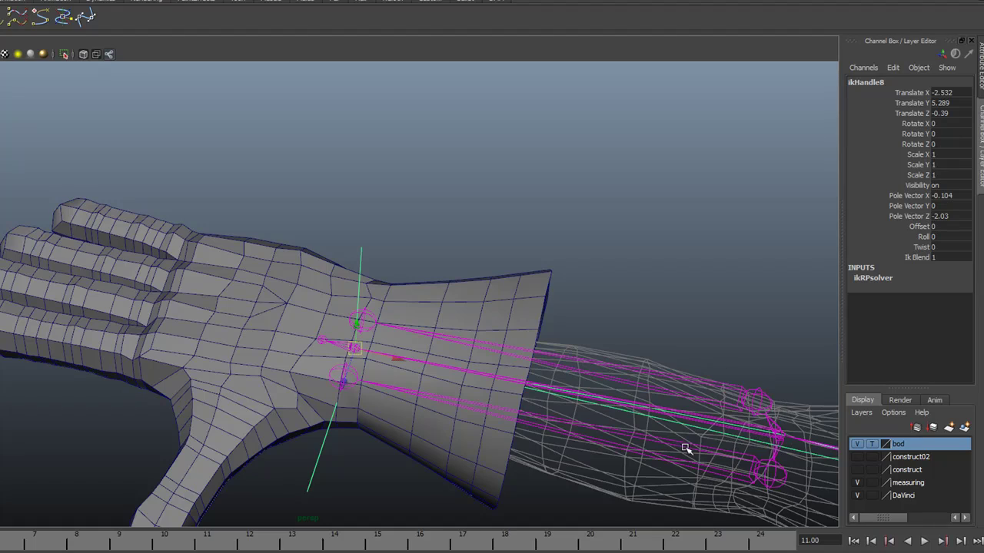
left_click_drag(684, 448, 611, 441, "alt")
right_click_drag(390, 322, 629, 445, "alt")
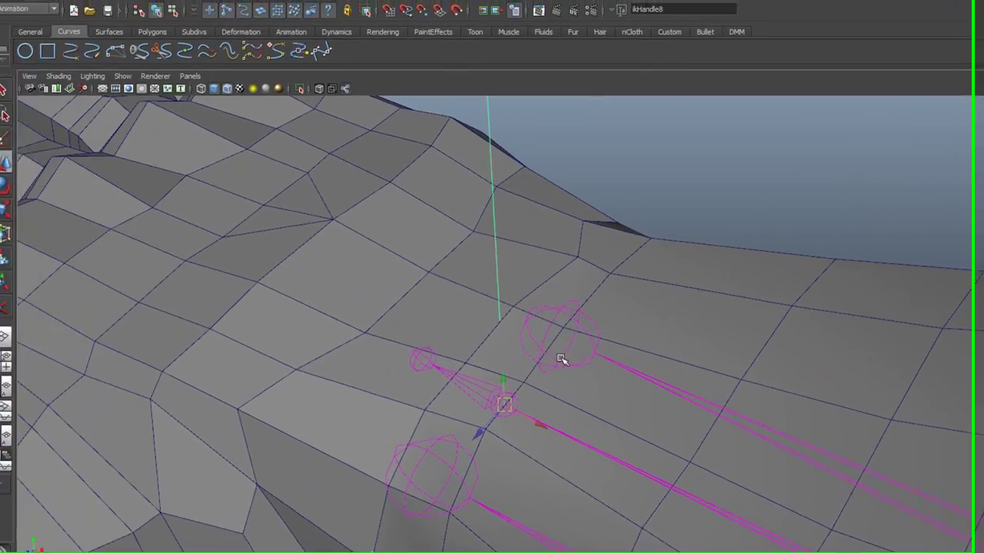
left_click(326, 333)
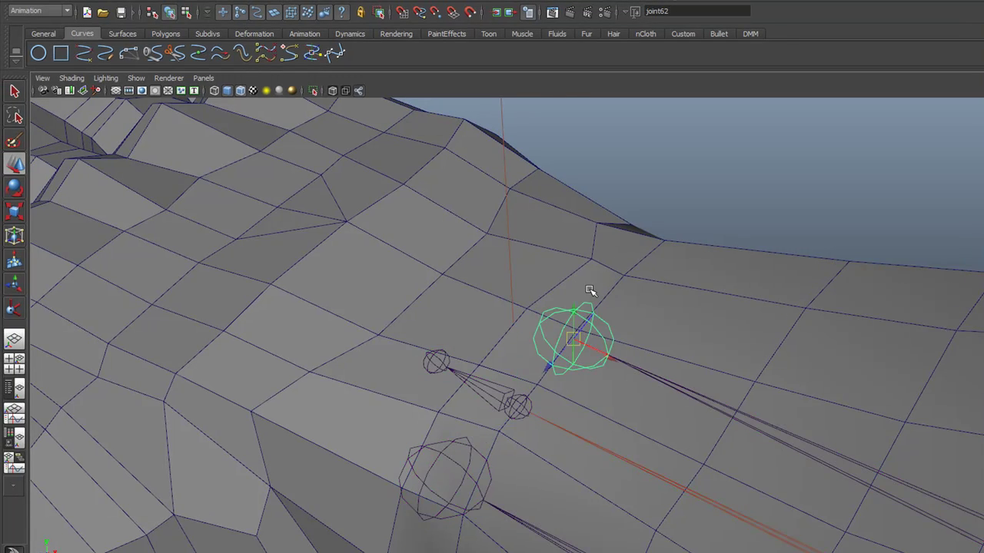
right_click_drag(687, 379, 358, 253, "alt")
left_click_drag(477, 323, 511, 321, "alt")
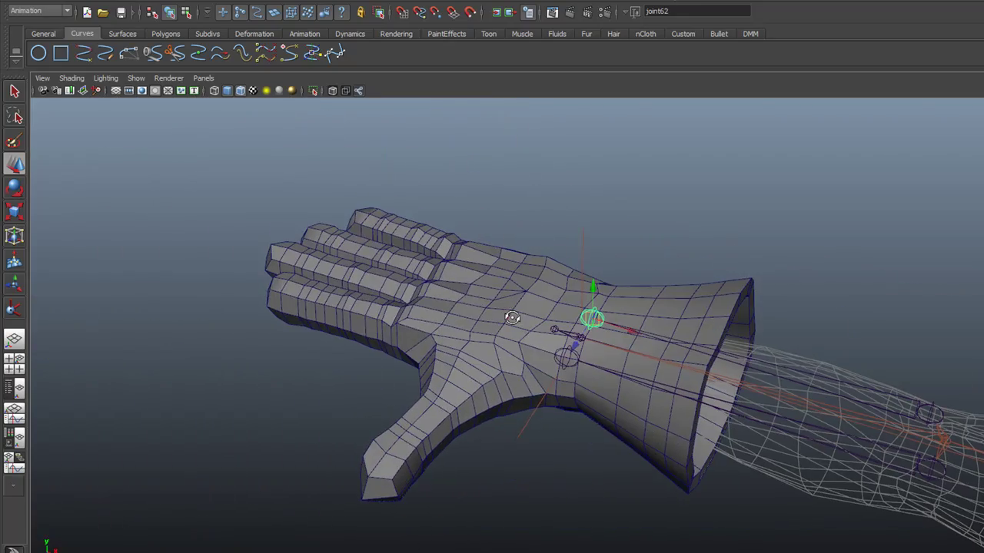
right_click_drag(506, 319, 715, 402, "alt")
scroll(714, 401, "up", 2)
left_click(628, 354)
scroll(584, 345, "down", 5)
scroll(526, 417, "up", 3)
left_click_drag(526, 416, 642, 420, "alt")
Set the IK Handle Tool's current solver to ikSCsolver and close its settings
double_click(14, 308)
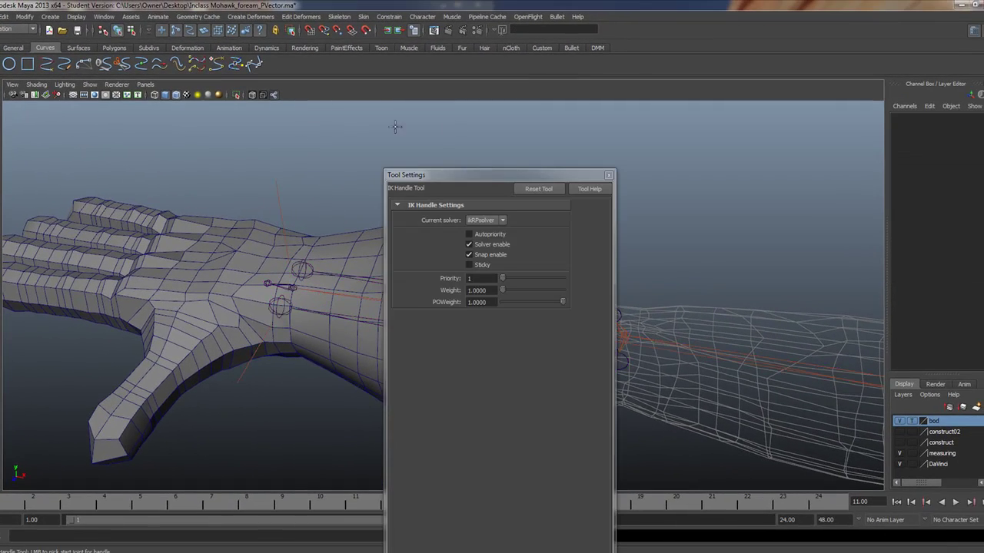
left_click_drag(495, 174, 827, 109)
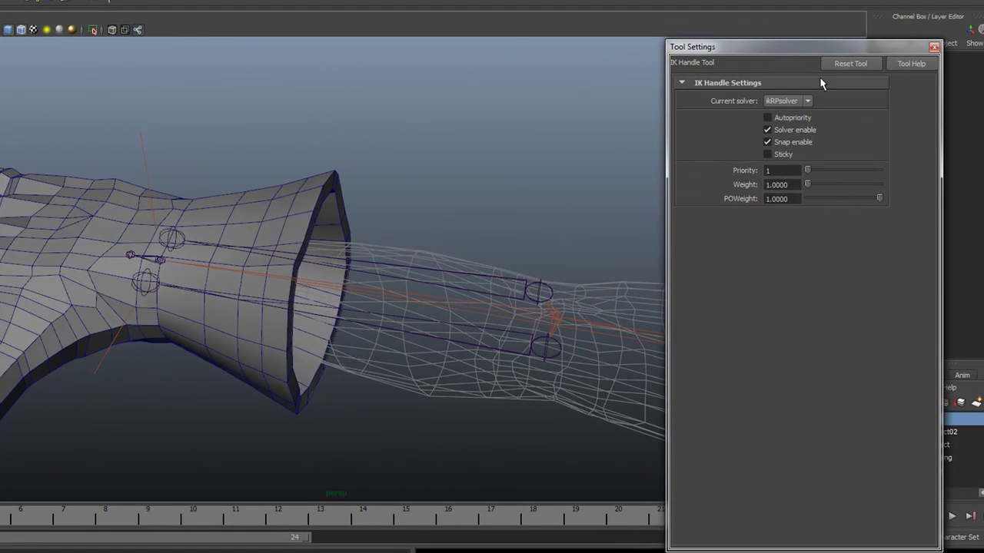
left_click(804, 102)
left_click_drag(938, 45, 921, 41)
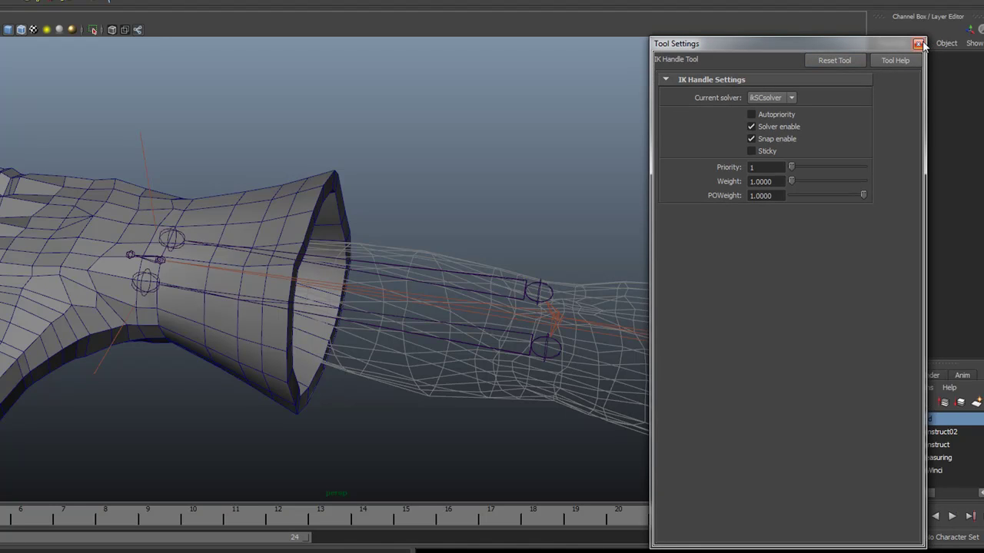
left_click(918, 44)
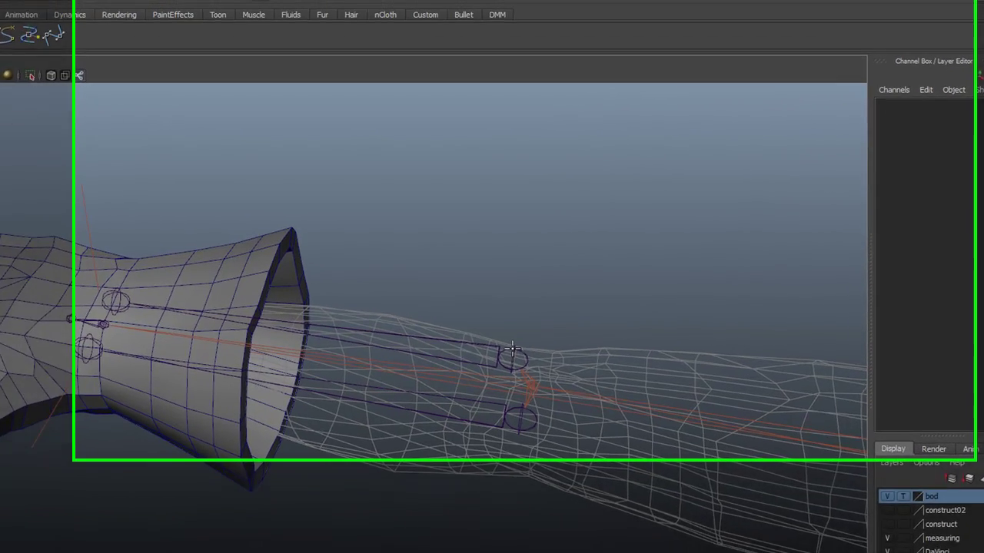
Create a single-chain IK handle on each of the two outer forearm bones, from the elbow end to the wrist end
left_click(172, 237)
left_click(47, 365)
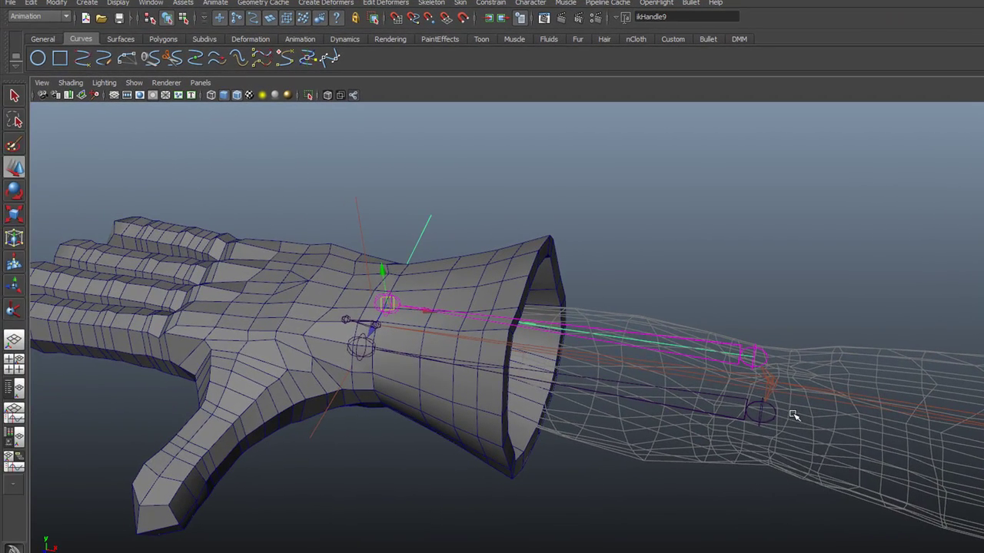
key("y")
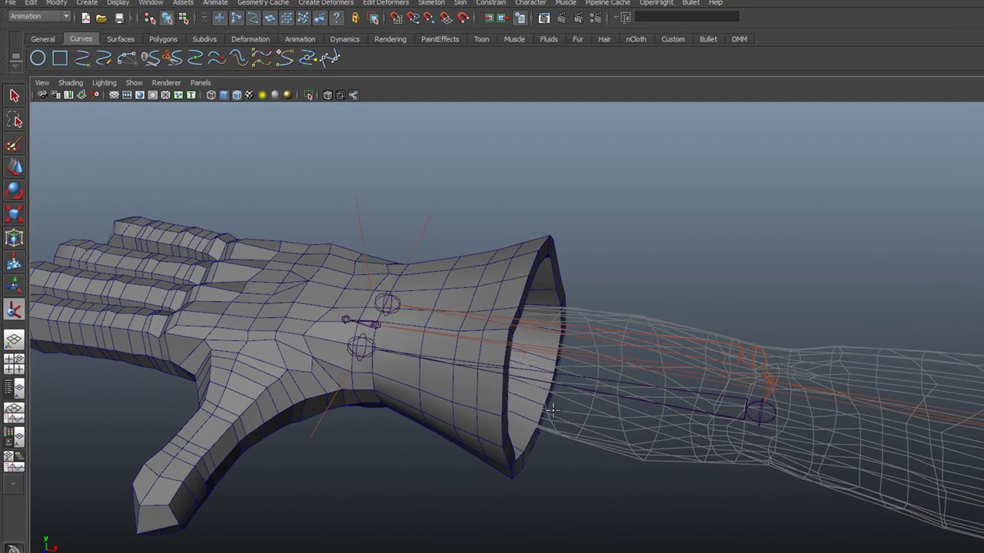
left_click(758, 416)
left_click(368, 357)
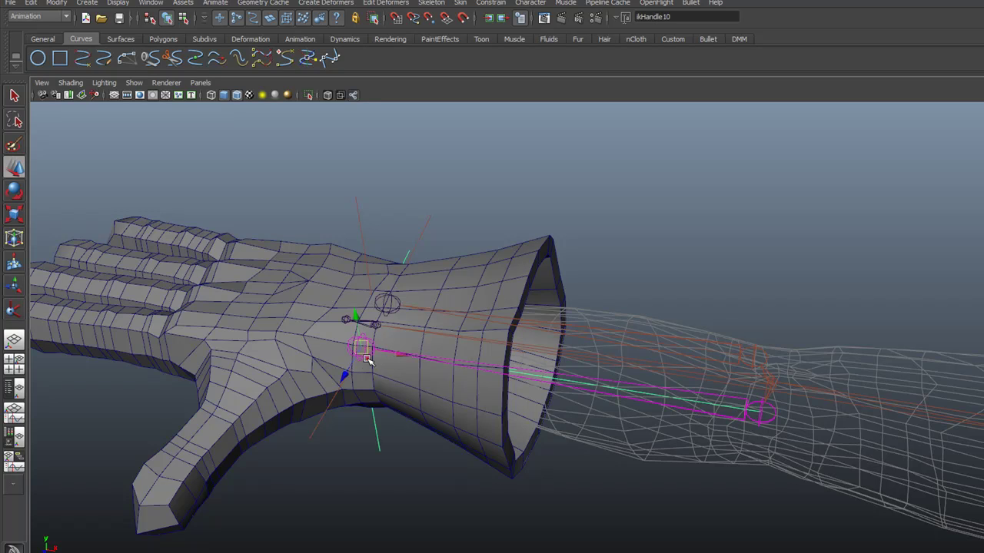
Select one outer forearm IK handle and the shoulder-to-wrist IK handle, adding the middle wrist joint last
right_click_drag(380, 266, 594, 318, "alt")
middle_click_drag(557, 310, 645, 334, "alt")
left_click_drag(624, 322, 521, 243, "alt")
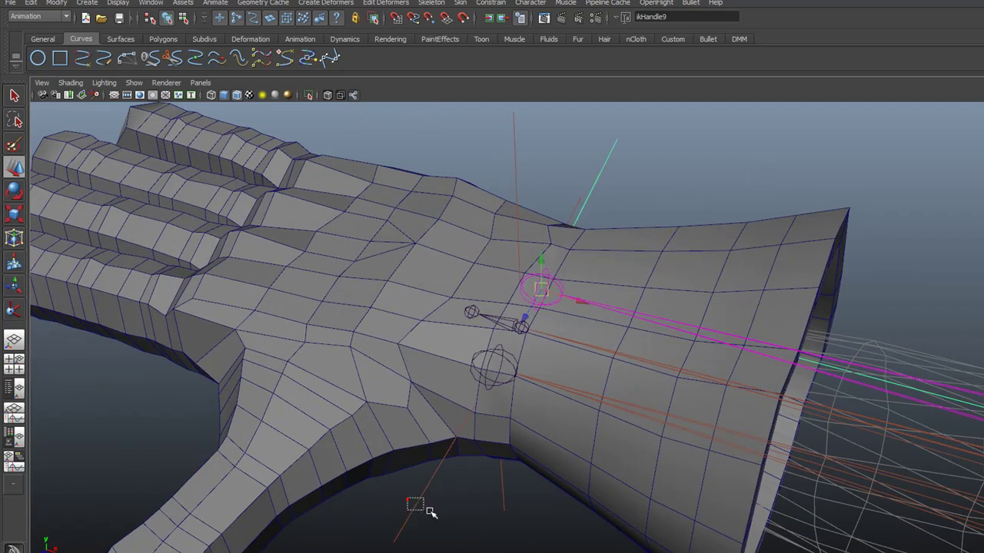
left_click_drag(427, 508, 428, 501, "shift")
right_click_drag(415, 358, 594, 378, "alt")
right_click_drag(478, 354, 624, 368, "alt")
middle_click_drag(433, 364, 484, 373, "alt")
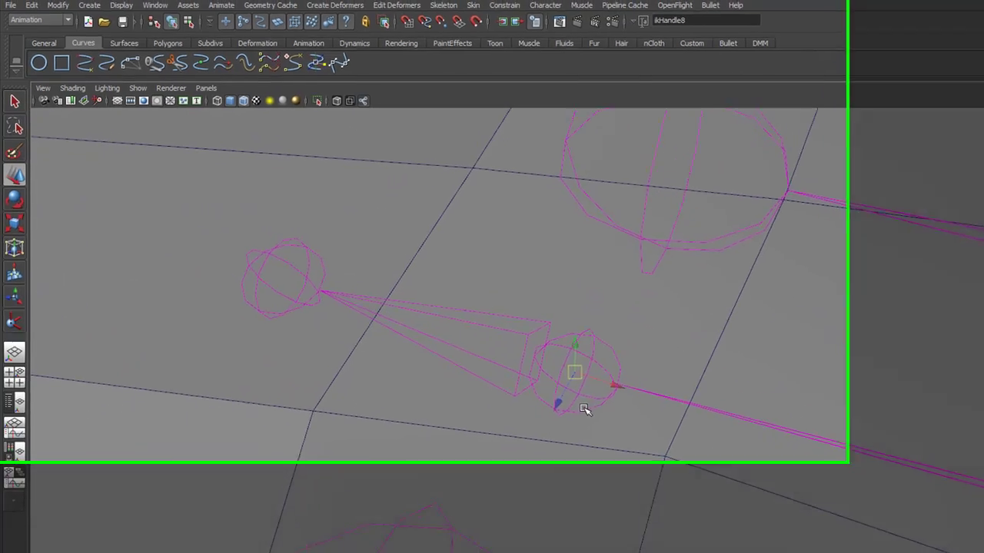
left_click(561, 384)
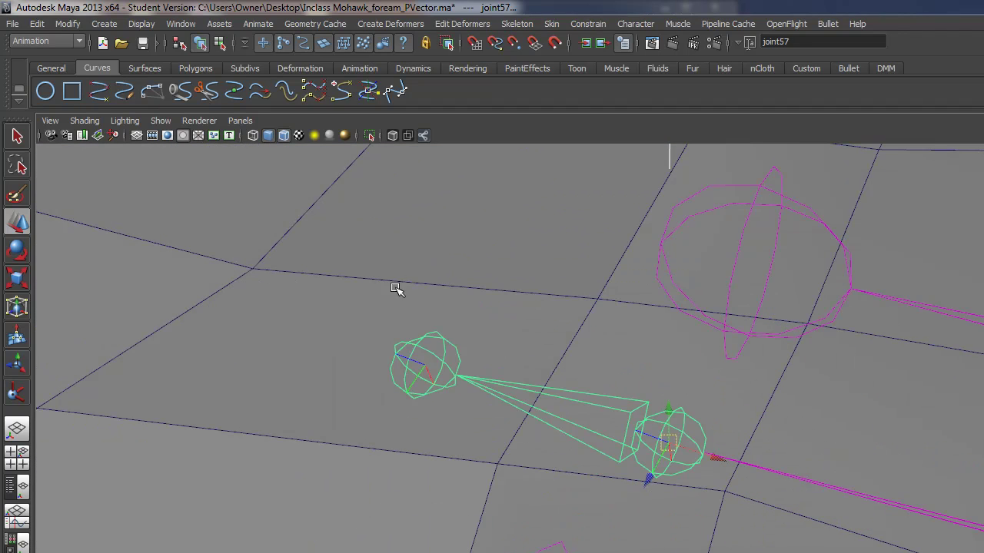
scroll(421, 361, "down", 7)
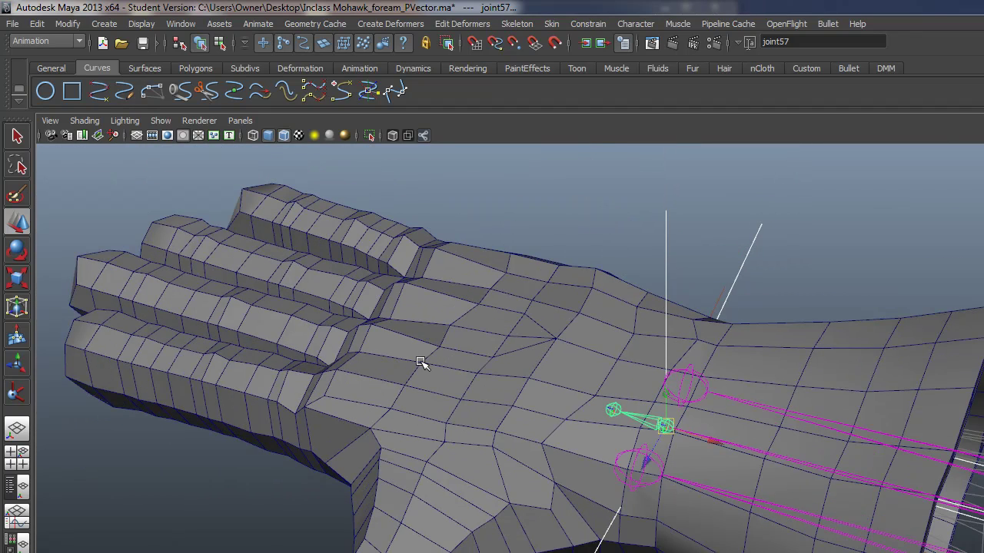
scroll(421, 363, "down", 3)
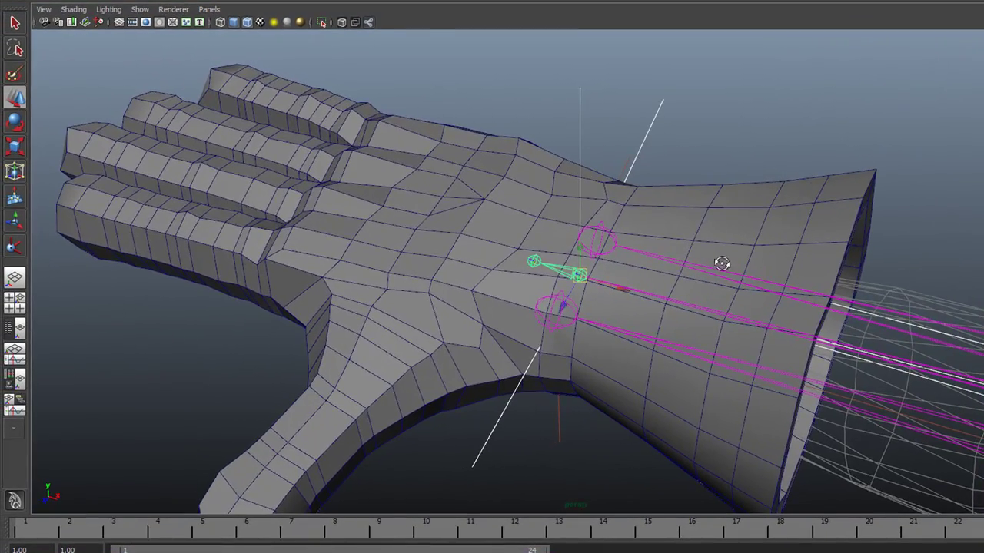
Parent the two outer forearm IK handles to the middle wrist joint, selecting the joint last
left_click_drag(721, 263, 680, 261, "alt")
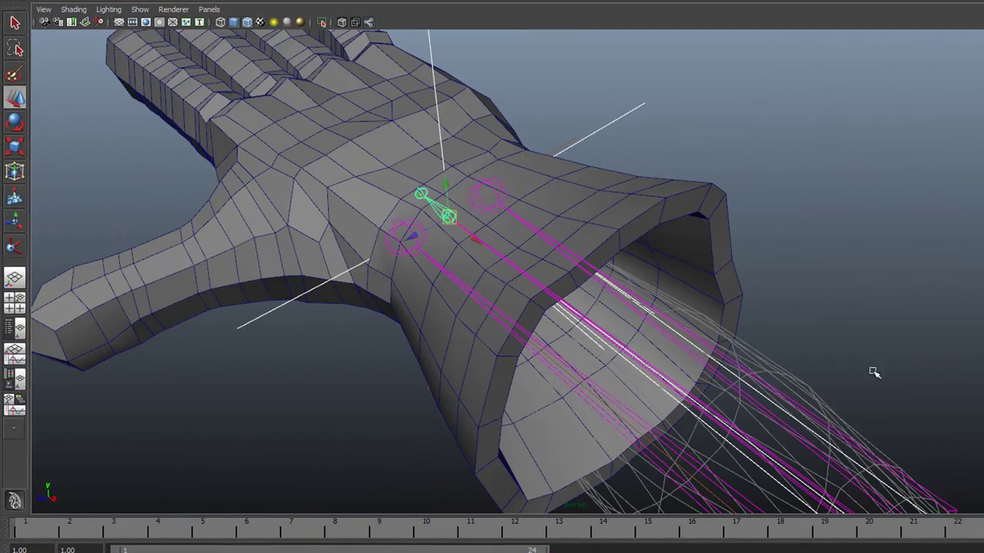
left_click_drag(377, 237, 445, 206, "alt")
right_click_drag(445, 206, 531, 334, "alt")
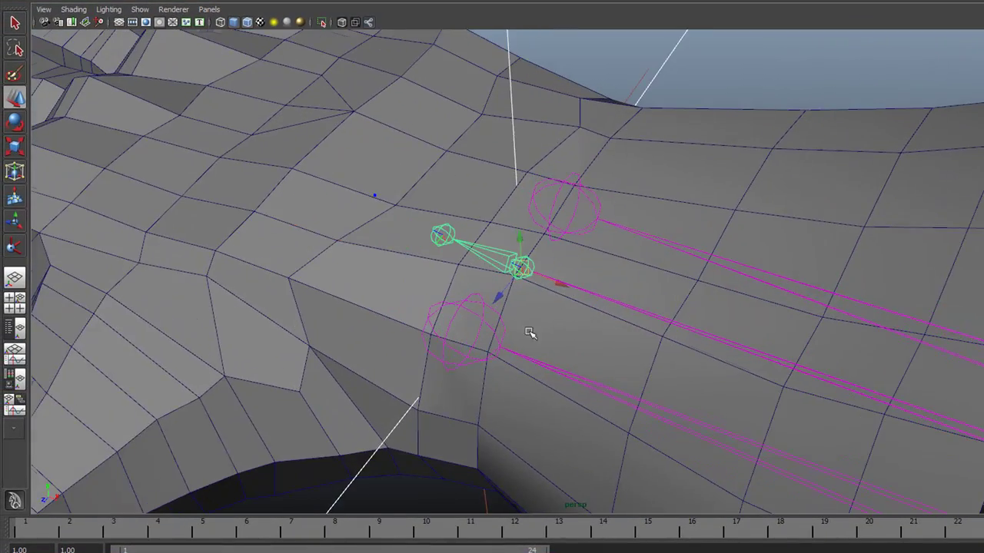
left_click(482, 507)
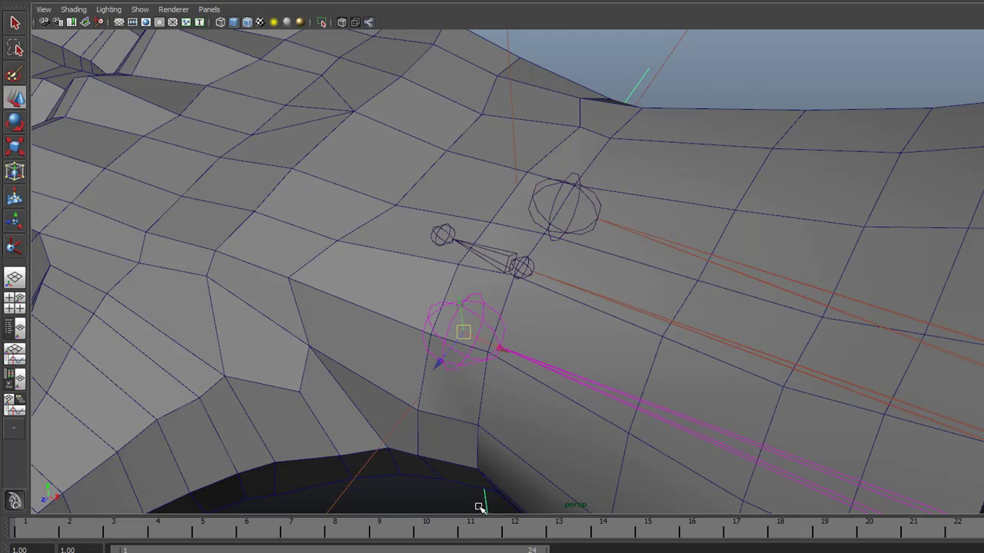
left_click(667, 43)
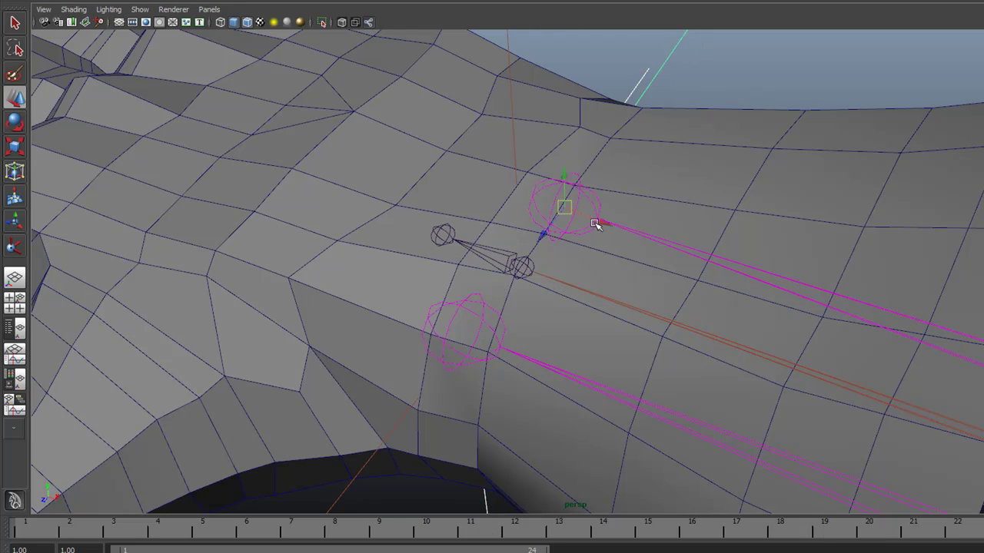
scroll(522, 271, "up", 3)
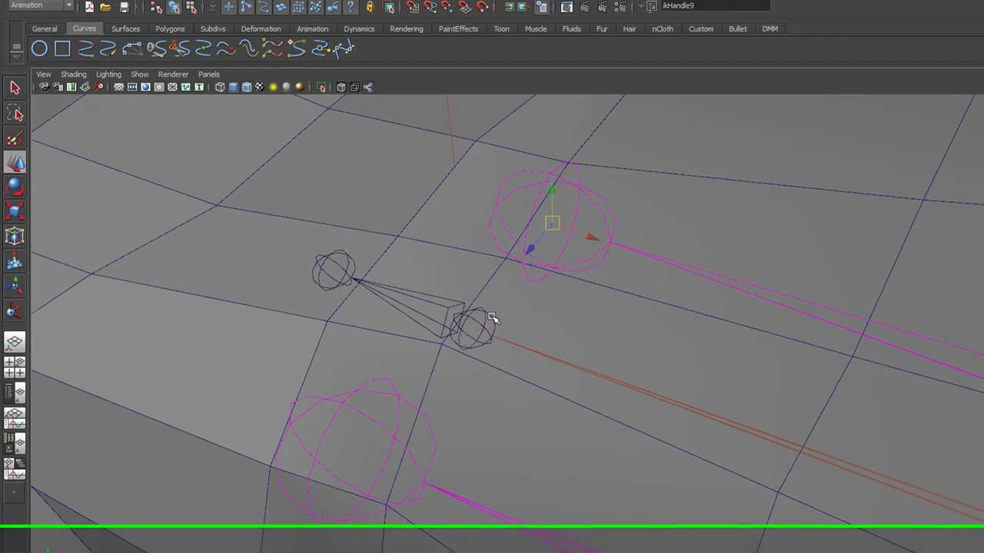
left_click(492, 317)
scroll(491, 317, "down", 5)
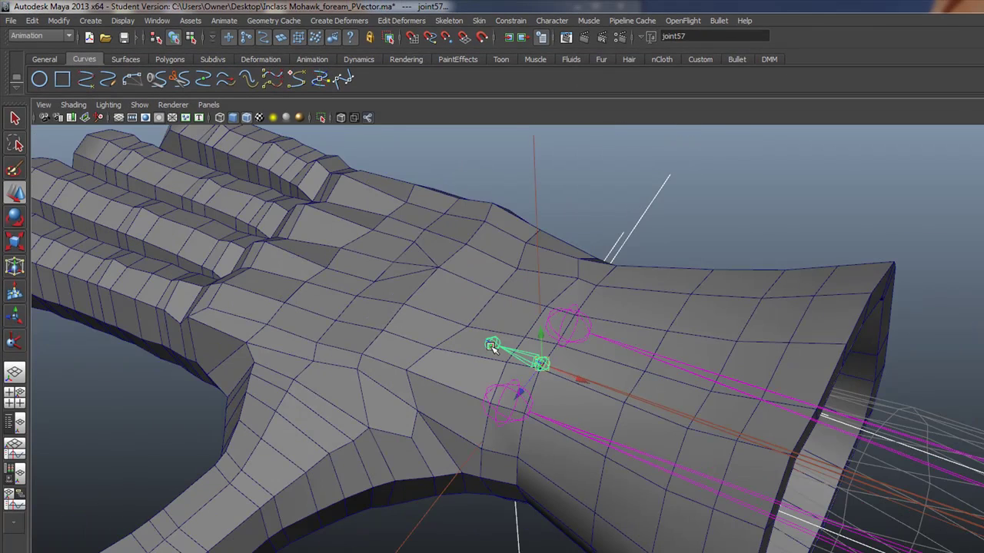
Reselect the middle wrist joint and try rotating it to test the twist of the two outer forearm bones
left_click(491, 347)
scroll(537, 369, "up", 4)
left_click(505, 374)
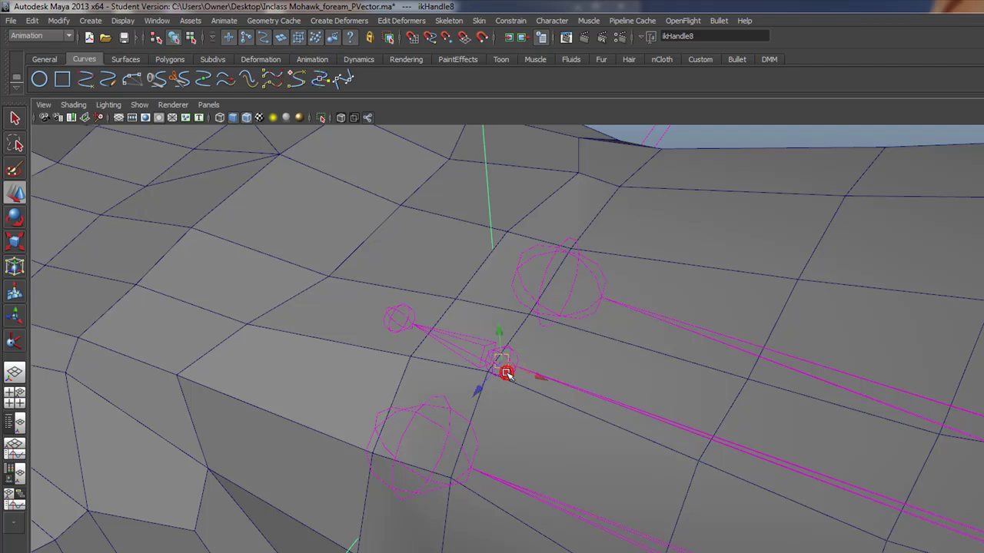
scroll(506, 378, "up", 5)
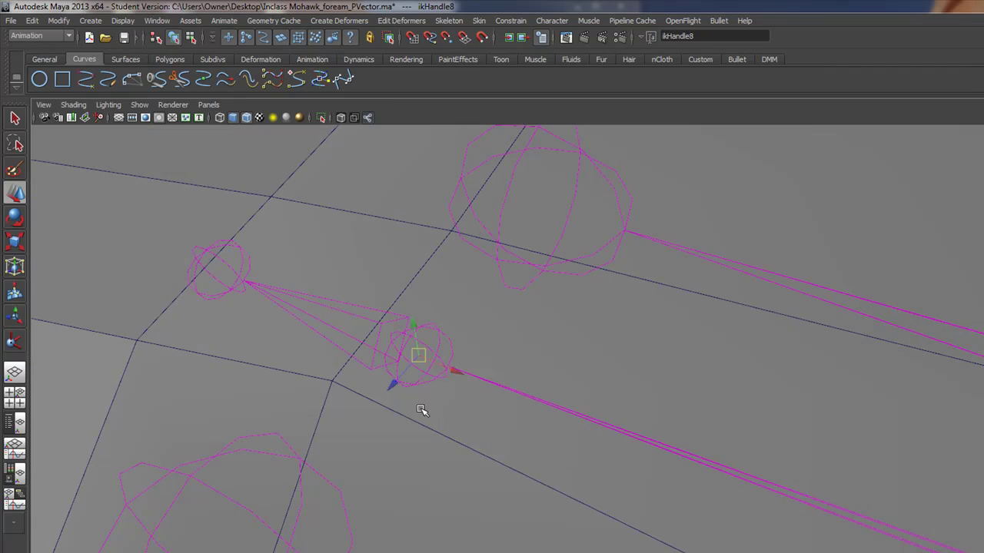
left_click(421, 388)
scroll(421, 393, "down", 5)
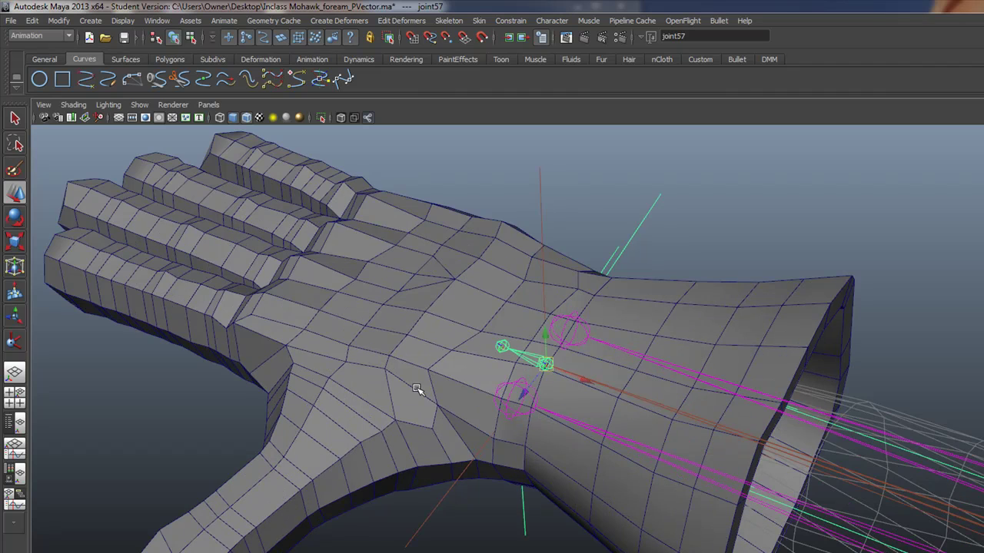
key("e")
left_click_drag(533, 343, 563, 342)
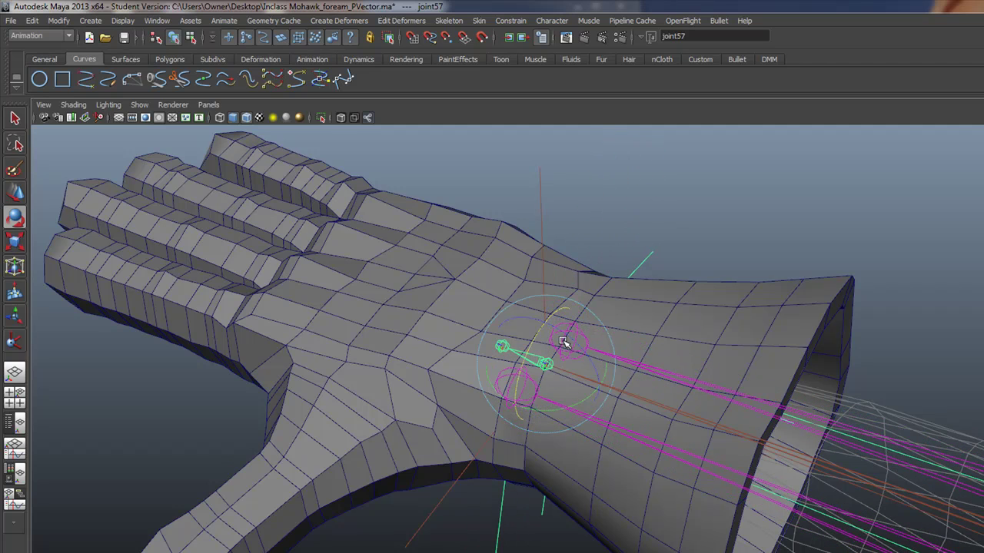
Select one outer forearm bone of the rigged arm at its elbow-end joint
scroll(563, 342, "down", 3)
left_click_drag(960, 408, 871, 405, "alt")
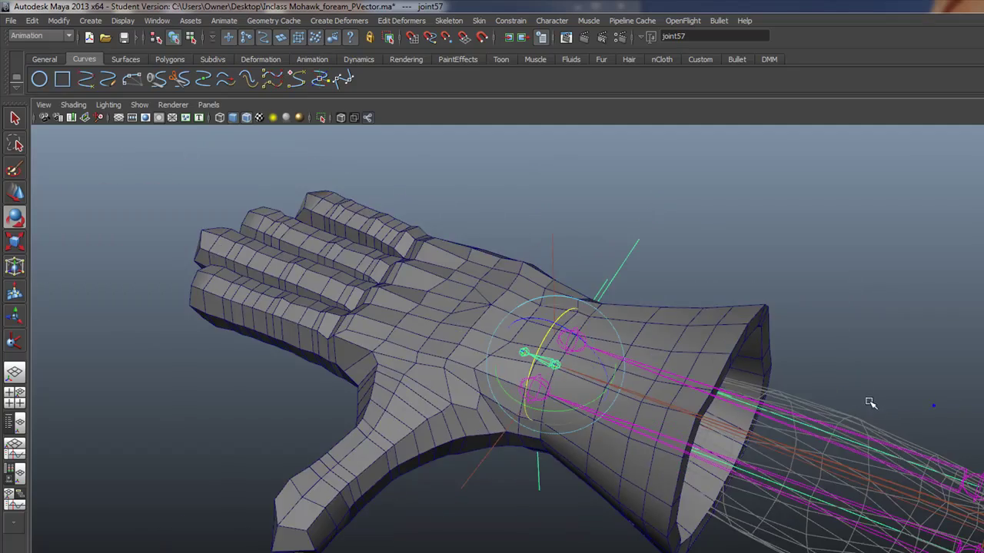
middle_click_drag(871, 405, 624, 298, "alt")
right_click_drag(674, 307, 827, 369, "alt")
left_click(897, 336)
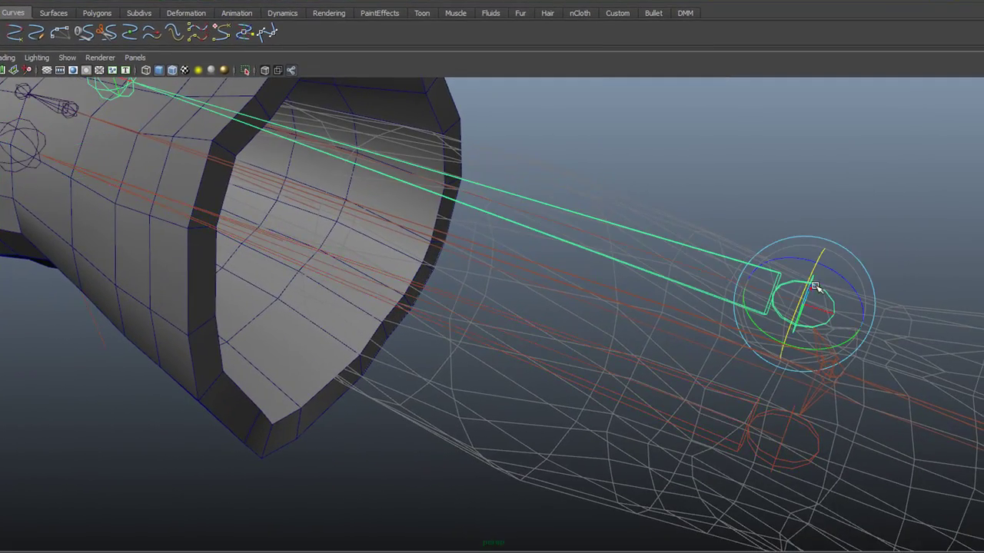
Examine the unrigged arm's wrist, selecting the small joint beside it, and compare its position with the main forearm chain
left_click_drag(782, 469, 645, 457, "alt")
right_click_drag(604, 388, 371, 310, "alt")
middle_click_drag(727, 346, 515, 277, "alt")
left_click_drag(516, 277, 603, 271, "alt")
right_click_drag(691, 285, 511, 273, "alt")
middle_click_drag(746, 287, 350, 358, "alt")
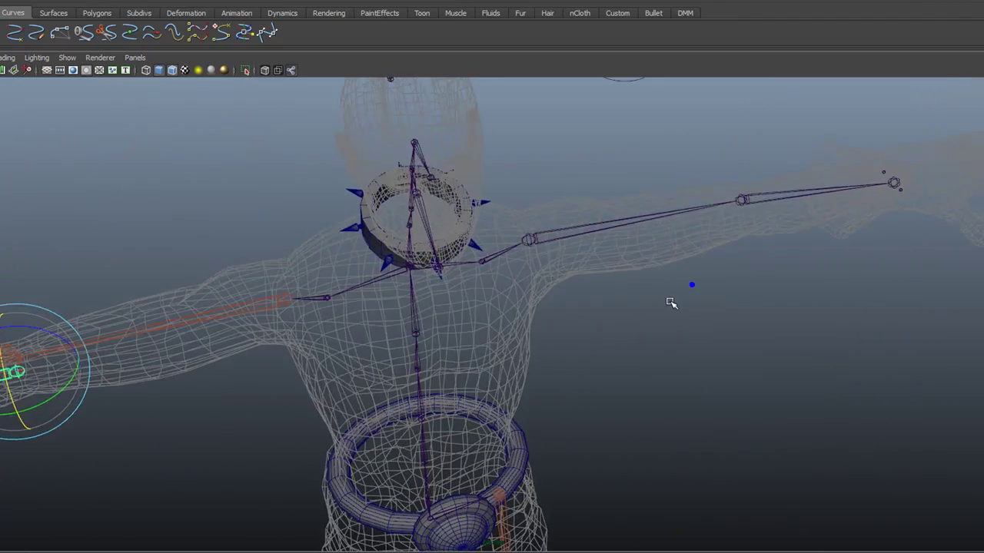
middle_click_drag(672, 303, 542, 361, "alt")
right_click_drag(637, 259, 893, 290, "alt")
middle_click_drag(875, 282, 343, 457, "alt")
right_click_drag(375, 324, 642, 276, "alt")
key("e")
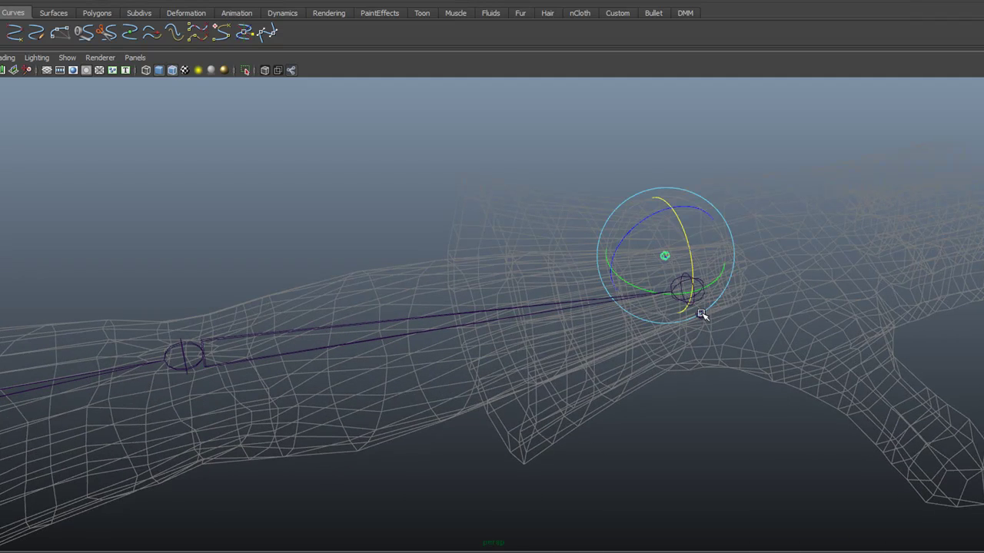
left_click(701, 316)
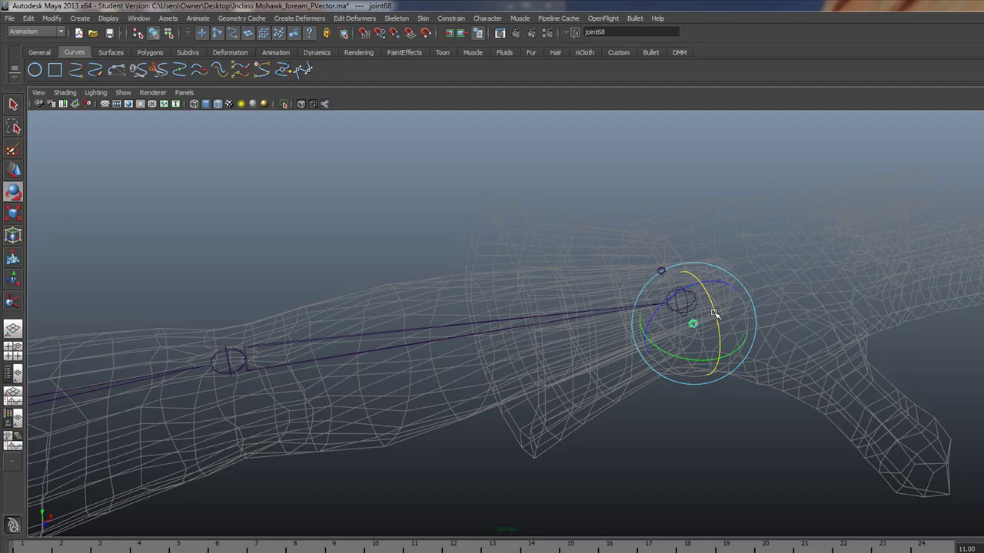
left_click_drag(450, 308, 700, 337, "alt")
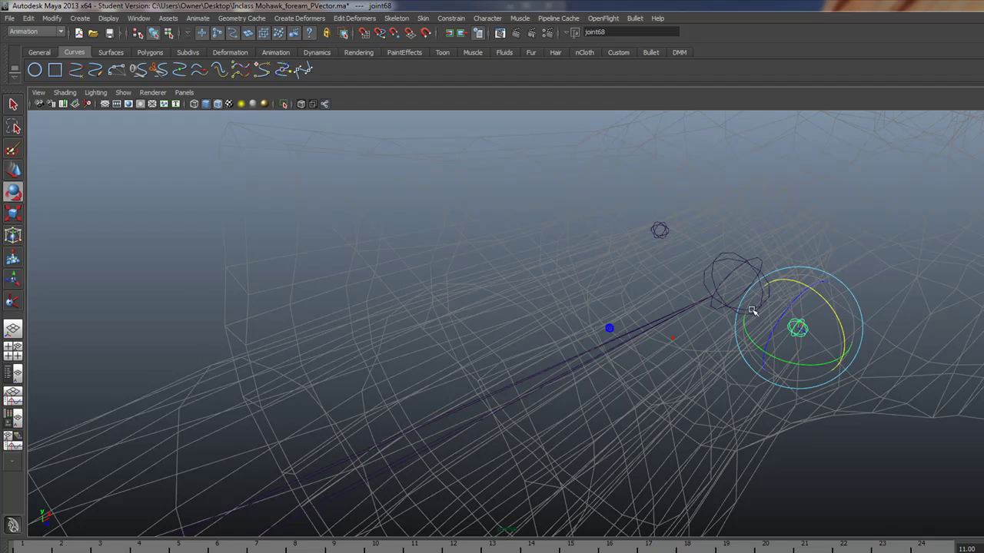
right_click_drag(633, 209, 509, 299, "alt")
left_click_drag(509, 299, 512, 334, "alt")
middle_click_drag(258, 353, 545, 290, "alt")
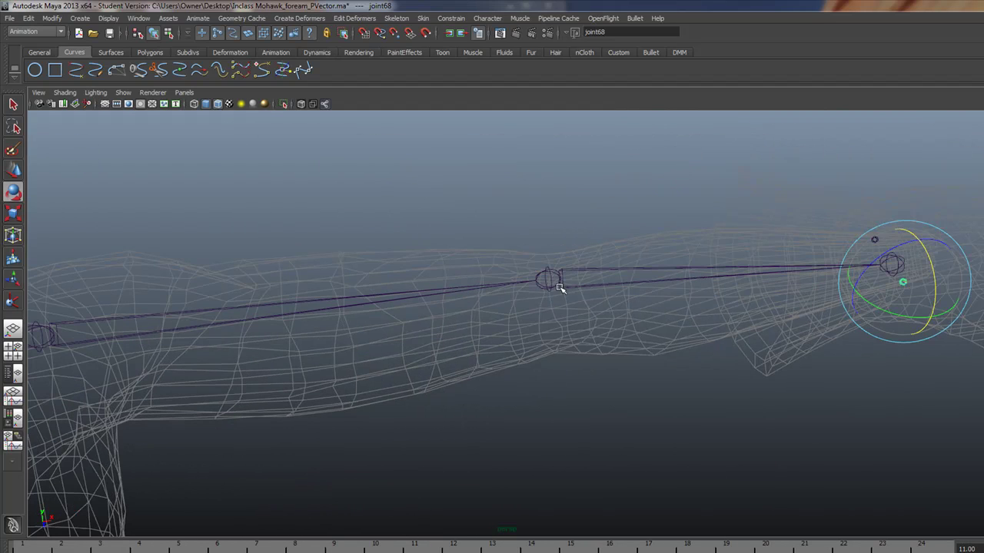
middle_click_drag(193, 335, 243, 336, "alt")
Examine the unrigged arm's shoulder, elbow and wrist joints, viewing the chain from above and at an angle
left_click(94, 334)
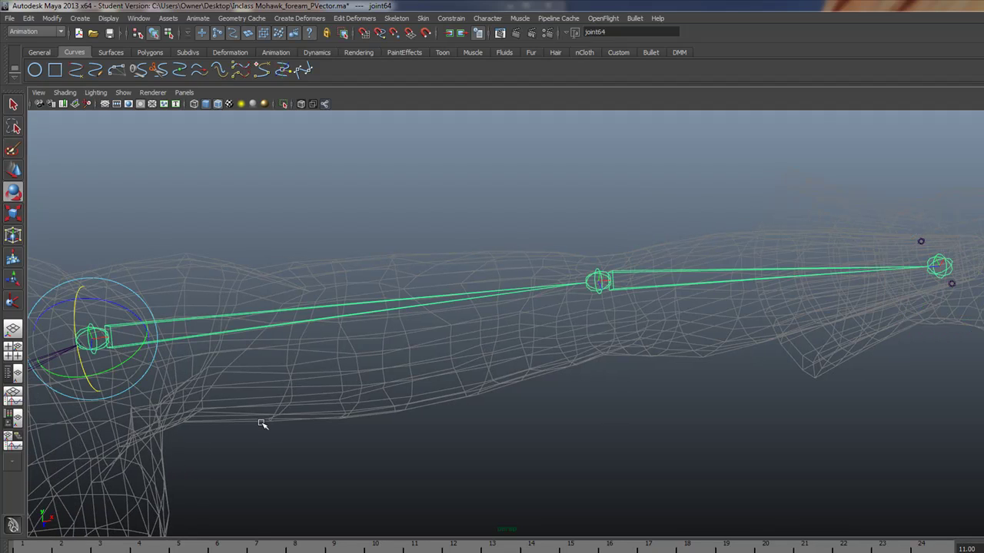
left_click(601, 279)
middle_click_drag(769, 260, 358, 332, "alt")
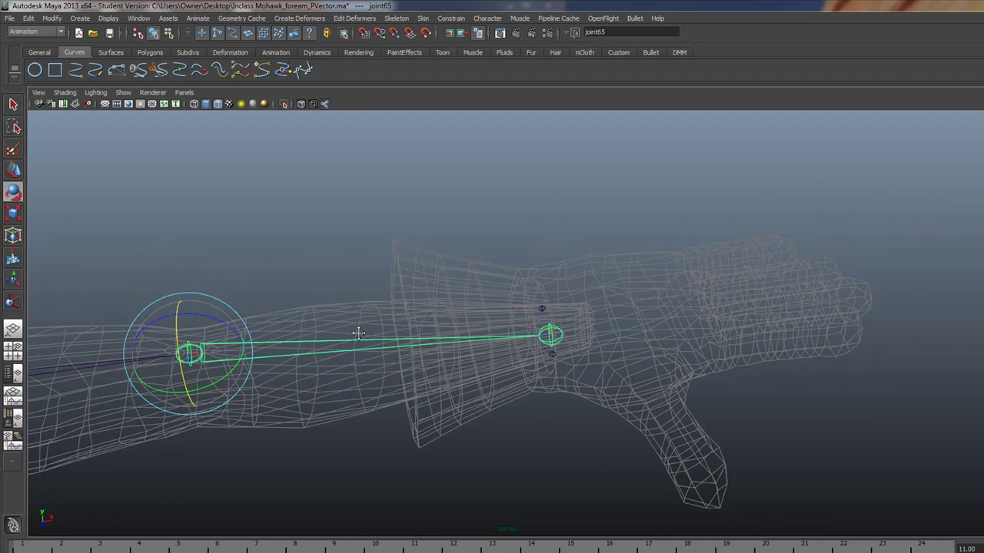
left_click_drag(596, 321, 523, 345, "alt")
left_click_drag(575, 294, 506, 259, "alt")
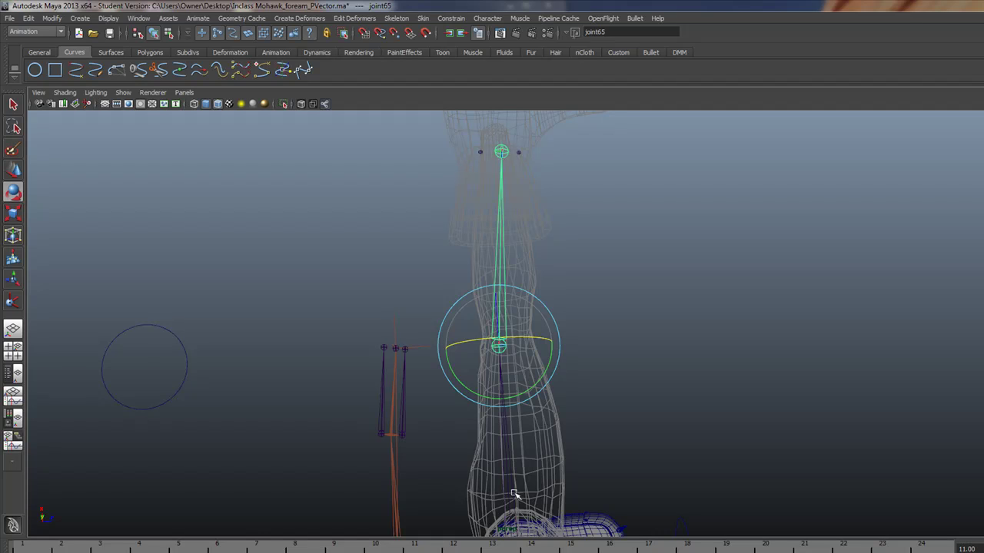
left_click(509, 516)
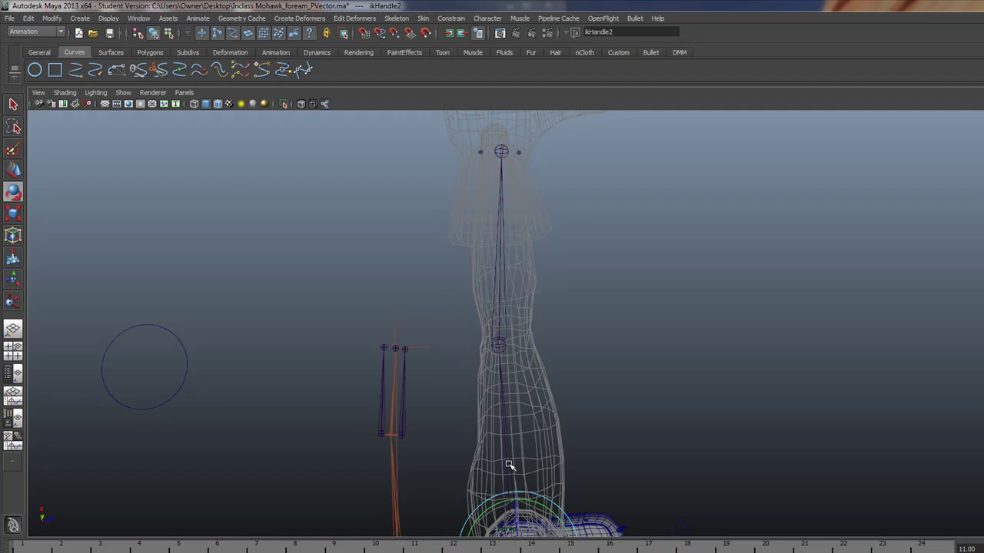
left_click_drag(509, 455, 560, 402, "alt")
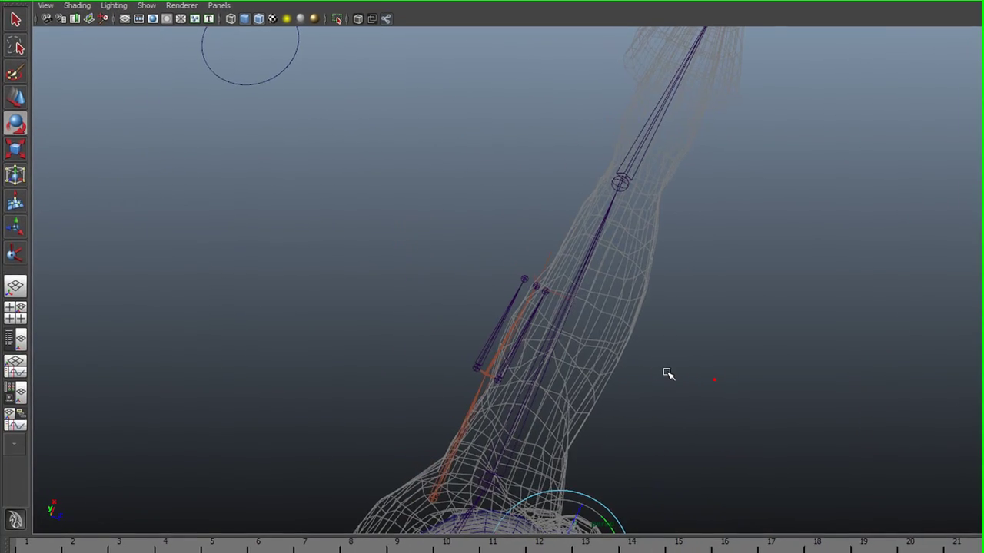
left_click(493, 476)
left_click_drag(570, 444, 629, 464, "alt")
left_click_drag(635, 322, 608, 259, "alt")
right_click_drag(609, 259, 646, 360, "alt")
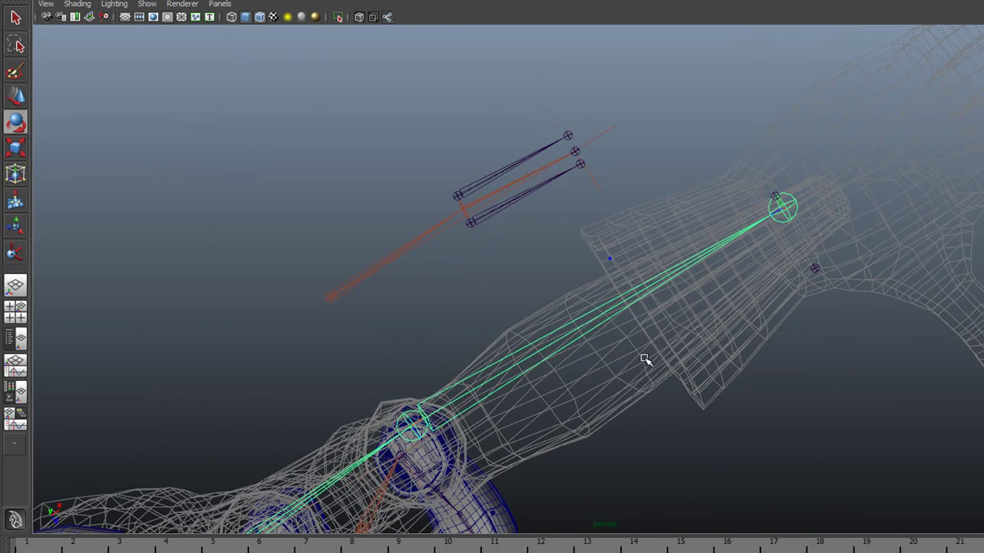
Bend the unrigged arm slightly by rotating its elbow joint about the Y axis to about -7 degrees
left_click(421, 435)
left_click_drag(401, 435, 478, 415, "alt")
left_click(474, 416)
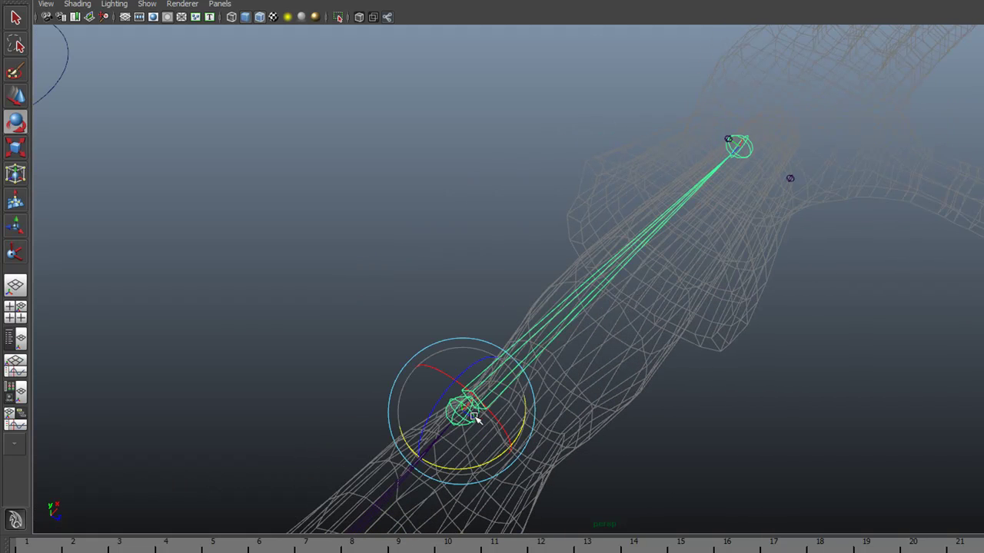
left_click_drag(490, 461, 488, 461)
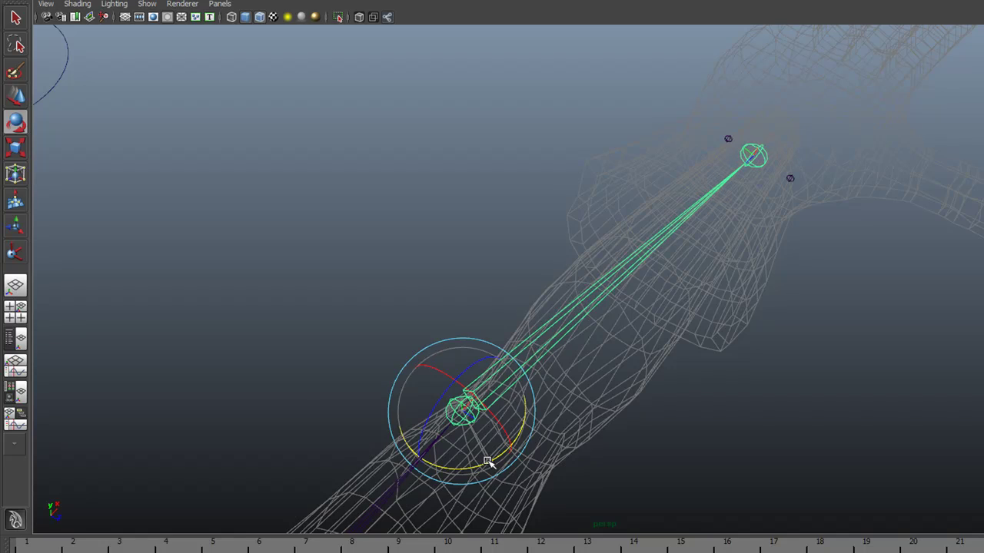
Fine-tune the elbow joint's rotation in the front view to X 0.369, Y -7.002 and Z -0.023
left_click_drag(743, 266, 678, 250, "alt")
key("space")
key("space")
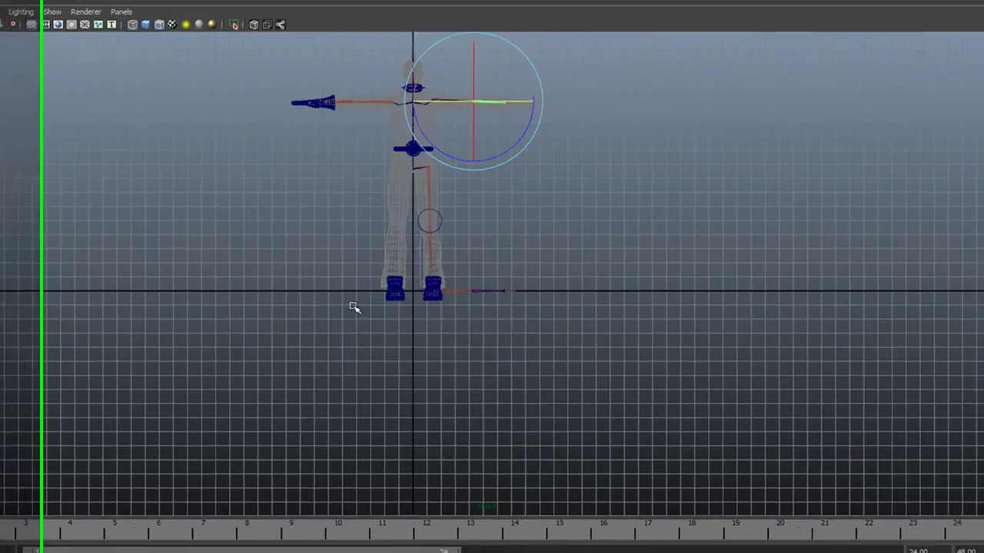
middle_click_drag(366, 291, 308, 435, "alt")
right_click_drag(456, 337, 967, 394, "alt")
middle_click_drag(229, 343, 588, 511, "alt")
right_click_drag(390, 412, 589, 516, "alt")
middle_click_drag(589, 516, 546, 408, "alt")
right_click_drag(547, 408, 628, 406, "alt")
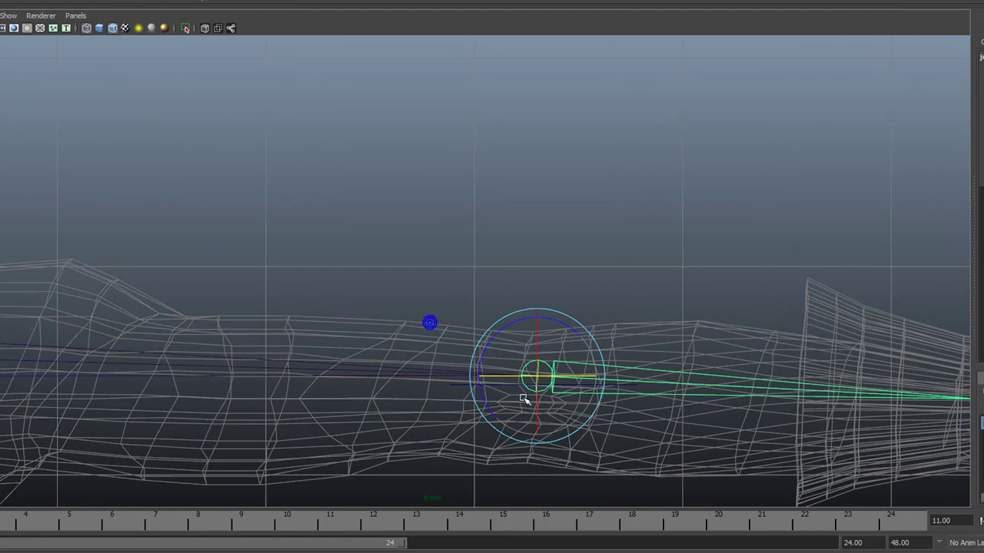
middle_click_drag(441, 371, 417, 283, "alt")
right_click_drag(393, 287, 886, 448, "alt")
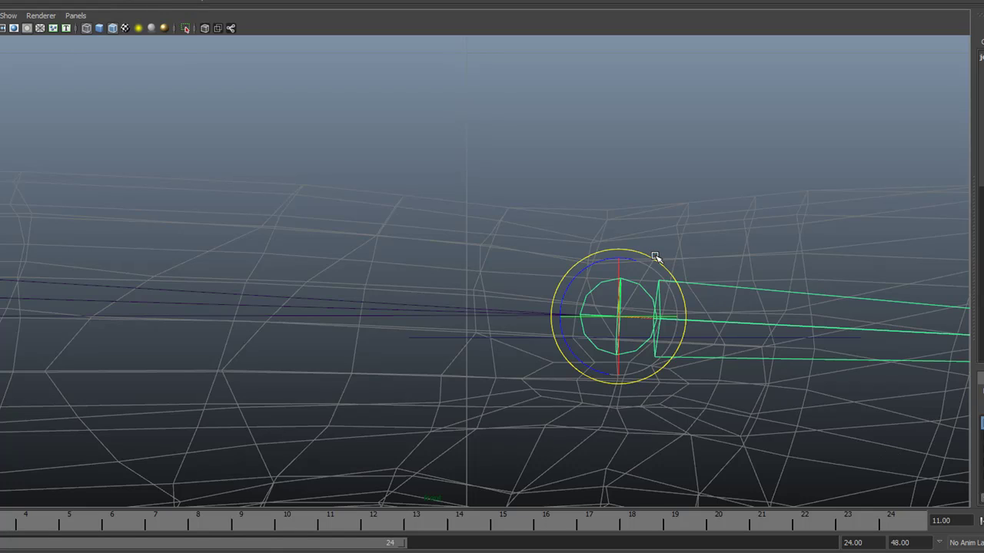
left_click_drag(655, 256, 652, 255)
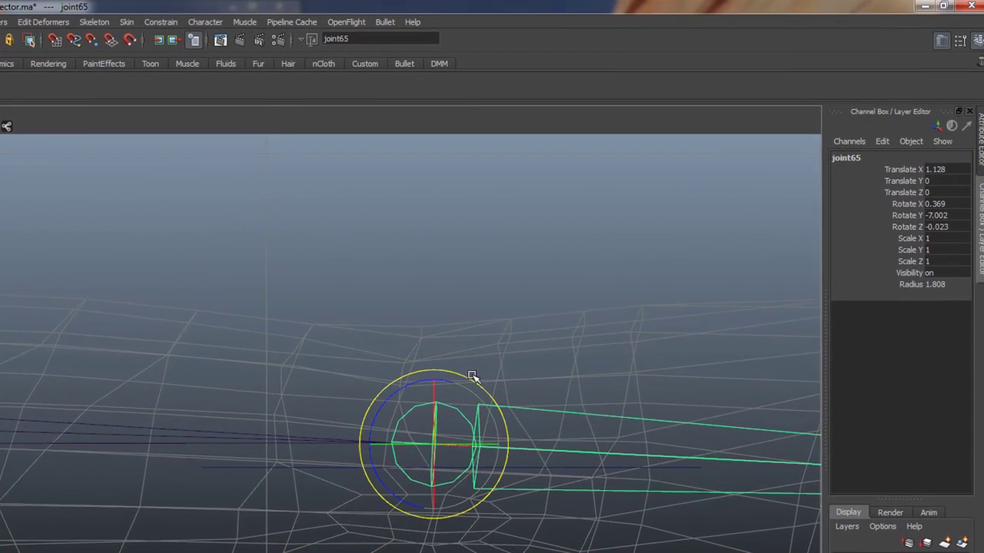
Select the unrigged arm's shoulder joint and inspect the chain's alignment down to the wrist in the front view
middle_click_drag(824, 339, 260, 250, "alt")
middle_click_drag(38, 371, 575, 384, "alt")
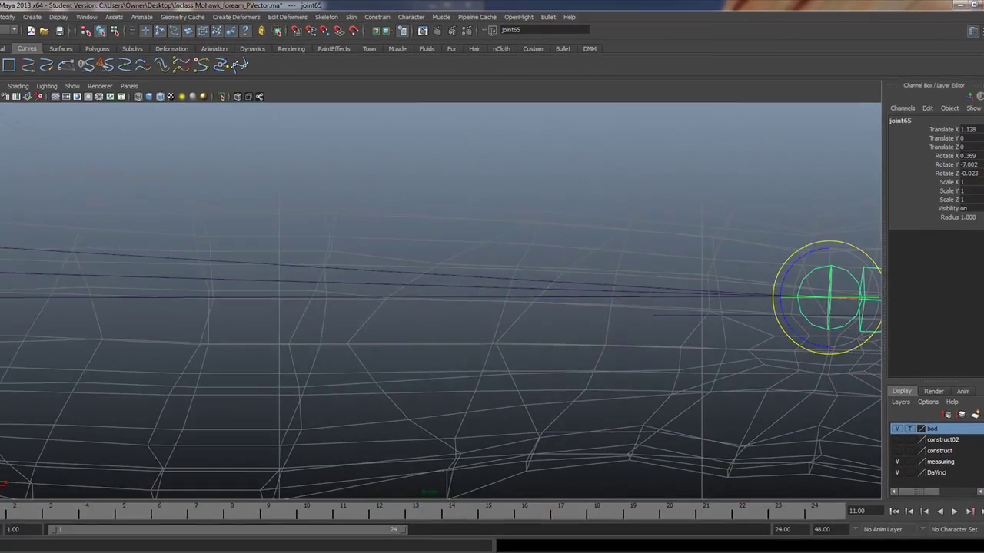
middle_click_drag(97, 268, 689, 310, "alt")
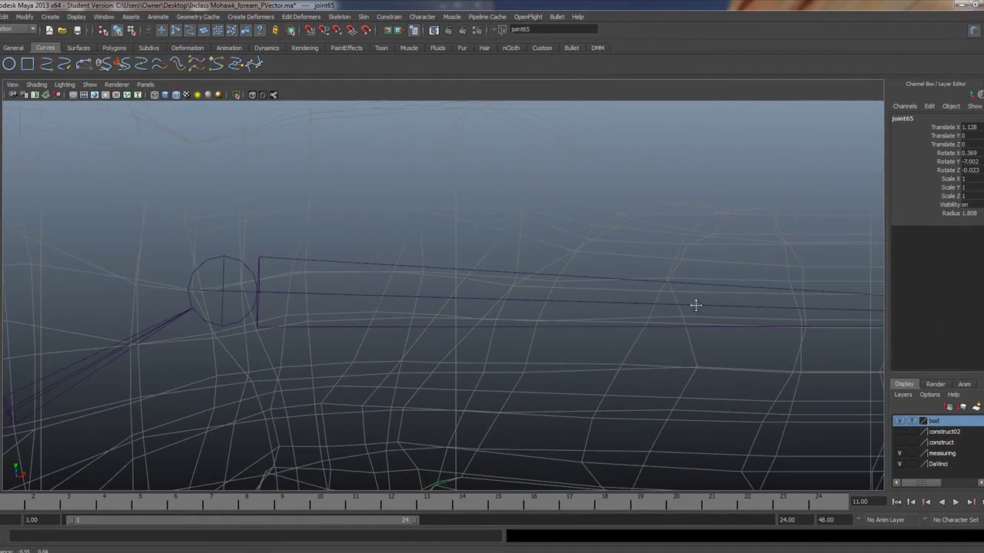
left_click(222, 261)
middle_click_drag(455, 276, 45, 252, "alt")
middle_click_drag(555, 302, 52, 291, "alt")
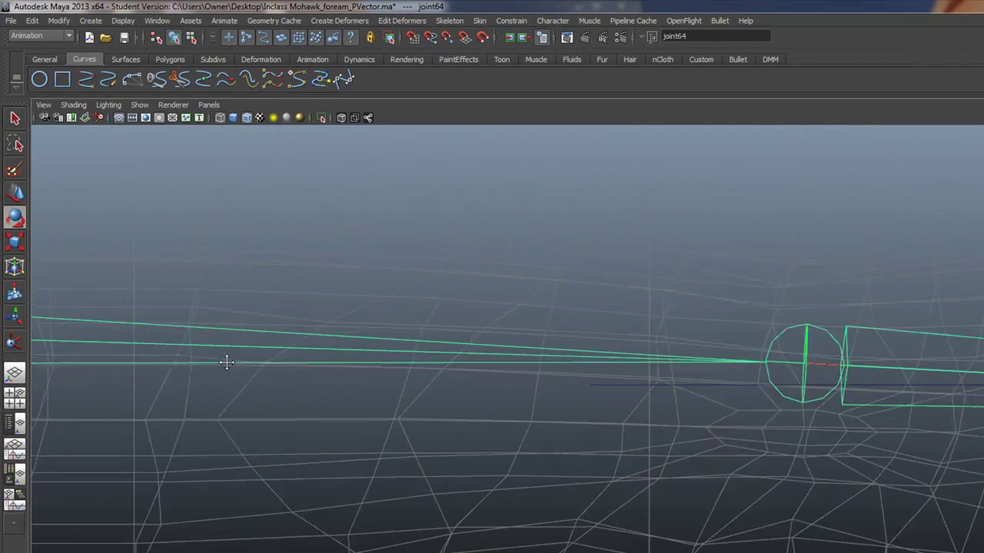
middle_click_drag(694, 427, 431, 404, "alt")
middle_click_drag(674, 421, 310, 387, "alt")
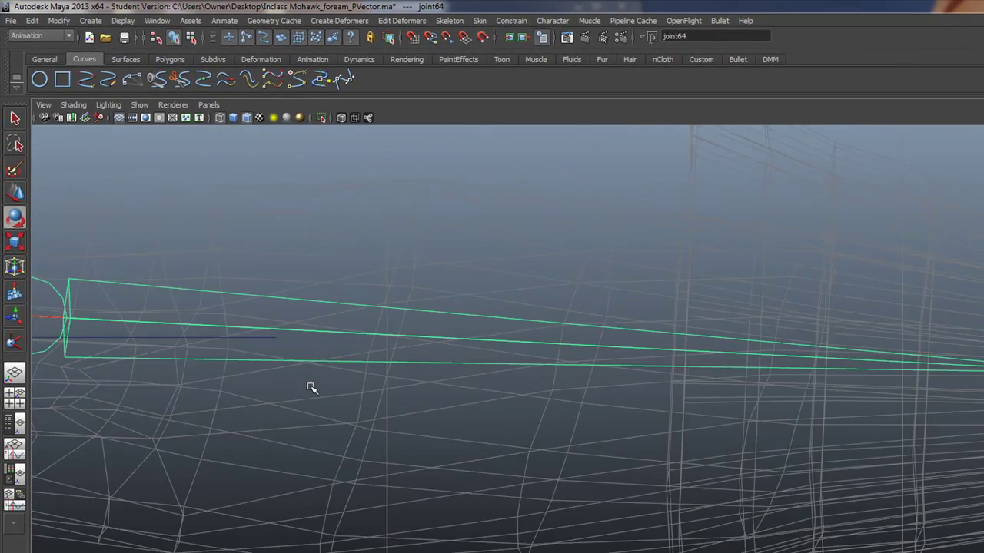
middle_click_drag(522, 400, 820, 413, "alt")
right_click_drag(821, 413, 731, 439, "alt")
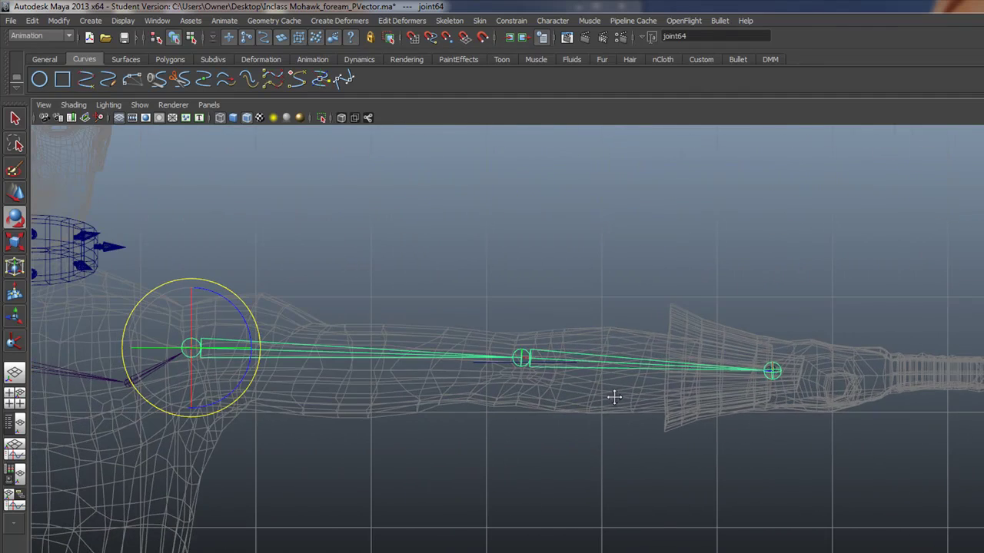
middle_click_drag(621, 397, 659, 400, "alt")
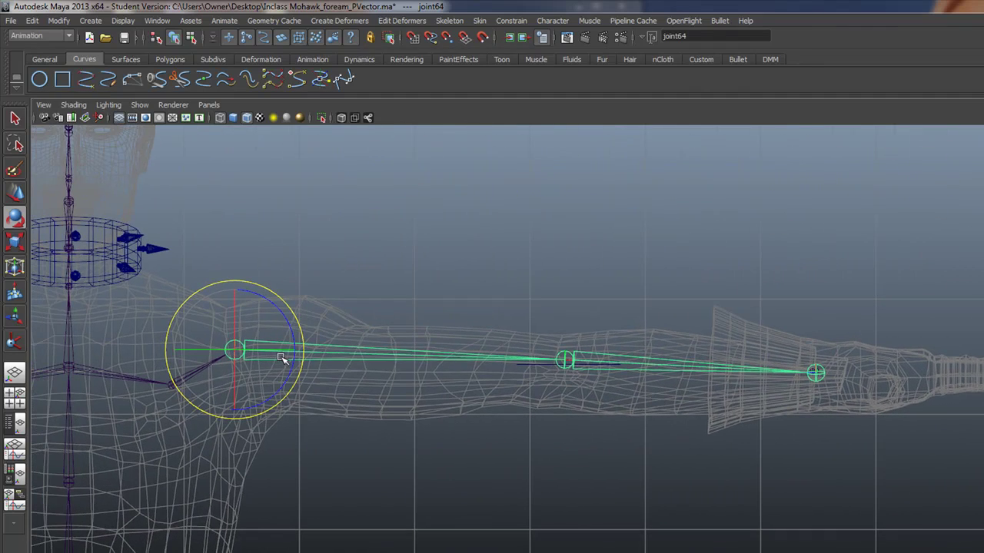
Examine the arm's joint chain up close in the perspective view, from the shoulder past the elbow to the wrist and small forearm joints
key("space")
key("space")
left_click_drag(571, 269, 619, 361, "alt")
middle_click_drag(619, 361, 444, 454, "alt")
right_click_drag(443, 454, 792, 360, "alt")
middle_click_drag(792, 360, 600, 484, "alt")
right_click_drag(600, 485, 836, 425, "alt")
middle_click_drag(837, 425, 587, 413, "alt")
middle_click_drag(453, 329, 657, 266, "alt")
right_click_drag(657, 266, 556, 372, "alt")
middle_click_drag(556, 371, 609, 320, "alt")
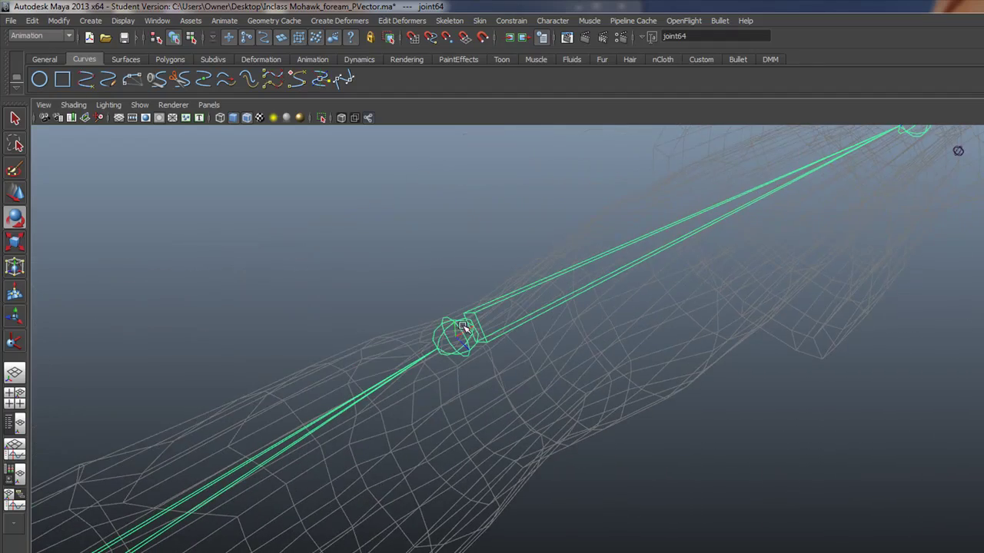
middle_click_drag(363, 419, 774, 160, "alt")
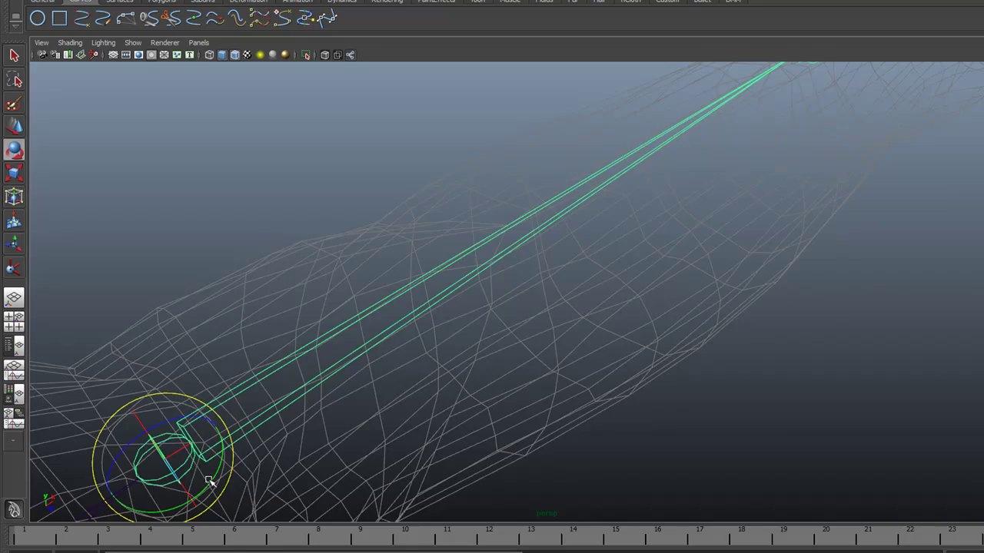
left_click_drag(209, 480, 241, 474, "alt")
middle_click_drag(707, 96, 103, 540, "alt")
middle_click_drag(408, 278, 226, 390, "alt")
right_click_drag(453, 354, 696, 323, "alt")
middle_click_drag(529, 316, 340, 446, "alt")
right_click_drag(500, 411, 746, 388, "alt")
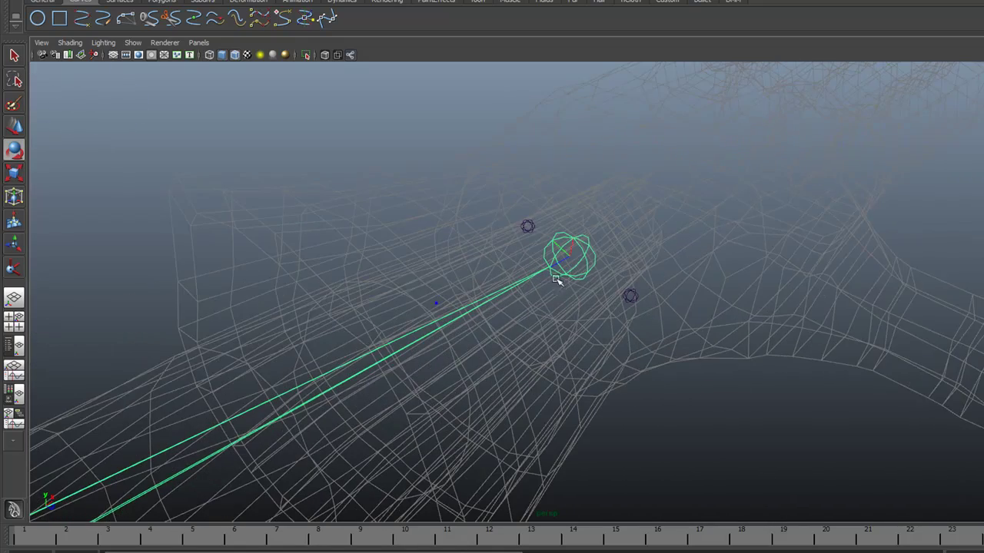
Apply a parent constraint from the wrist joint to joint67, one of the two small forearm joints beside it
left_click(528, 226)
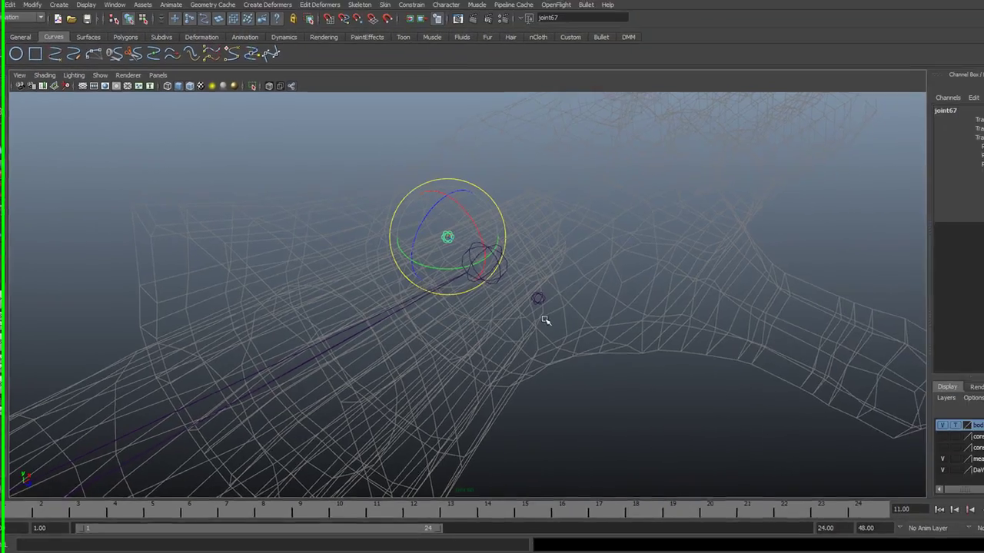
left_click(570, 257)
middle_click_drag(569, 256, 538, 284, "alt")
right_click_drag(430, 299, 564, 328, "alt")
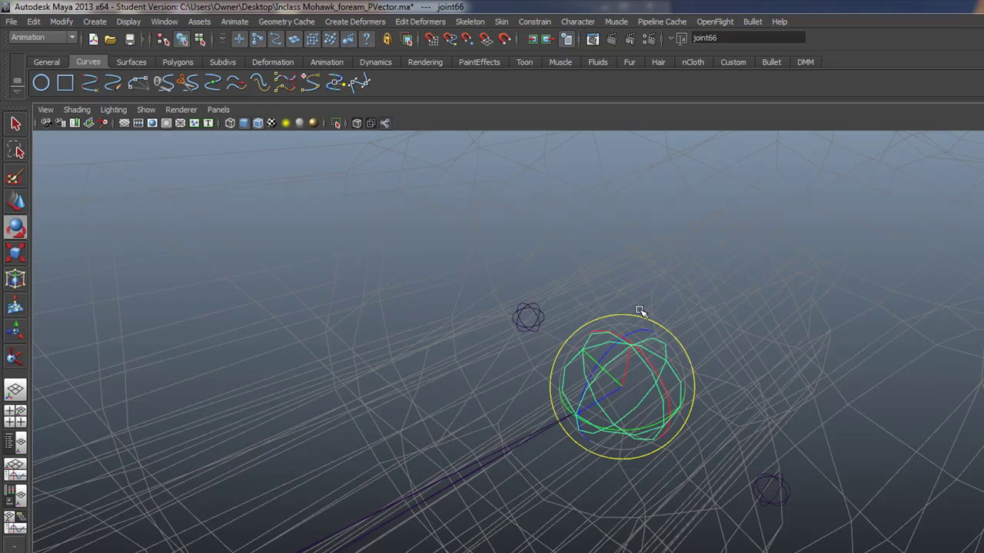
left_click(525, 318)
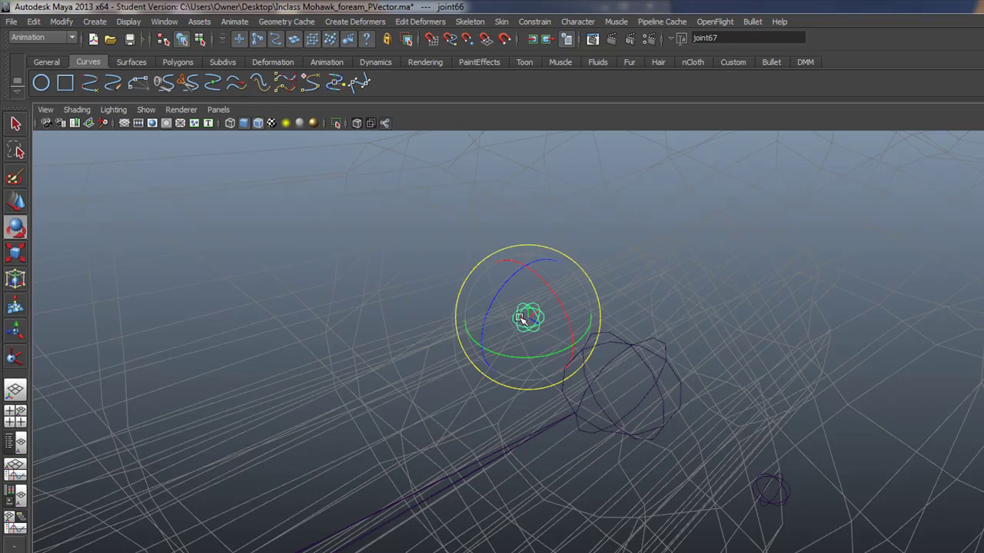
left_click(646, 368)
left_click(514, 316, "shift")
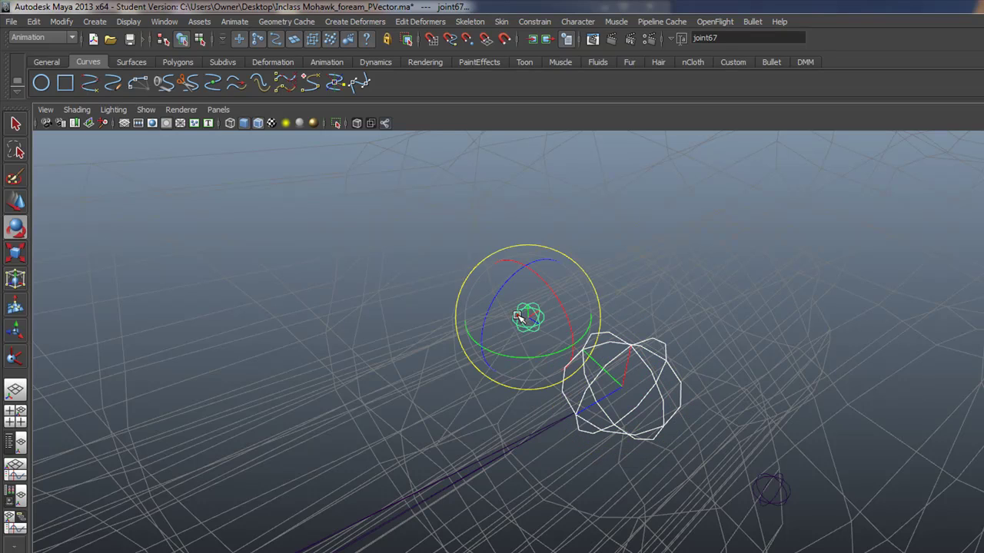
left_click(535, 23)
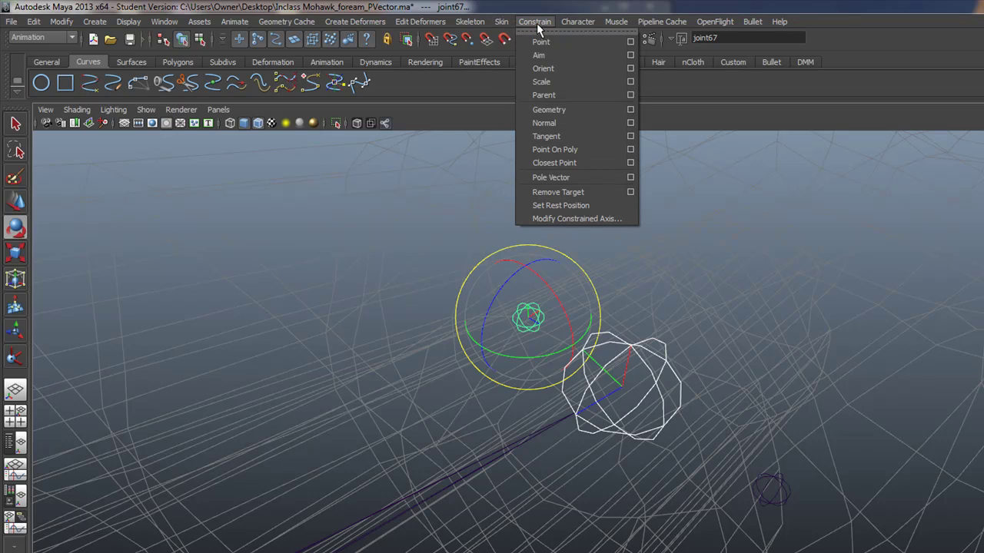
left_click(562, 96)
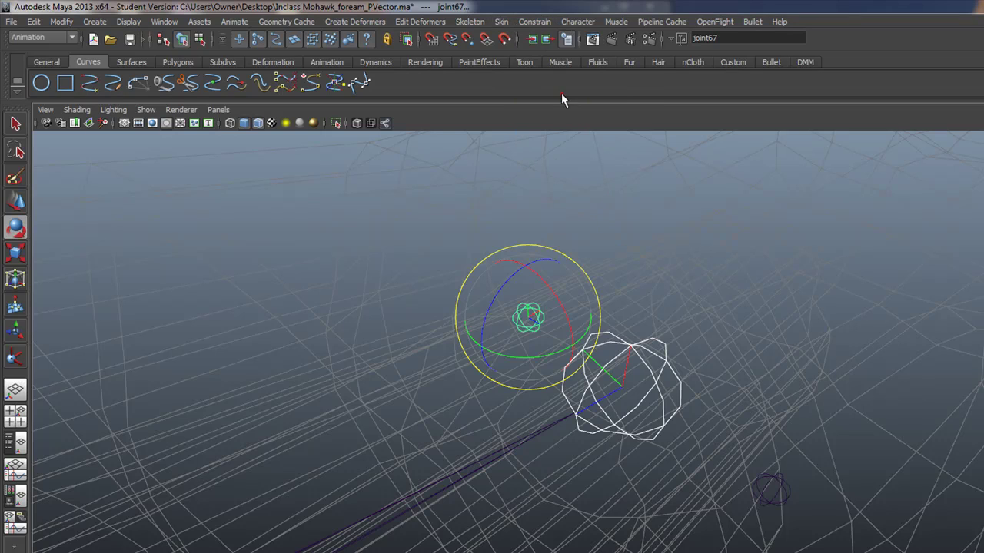
Apply a parent constraint from the wrist joint to joint68, the other small forearm joint
left_click(646, 360)
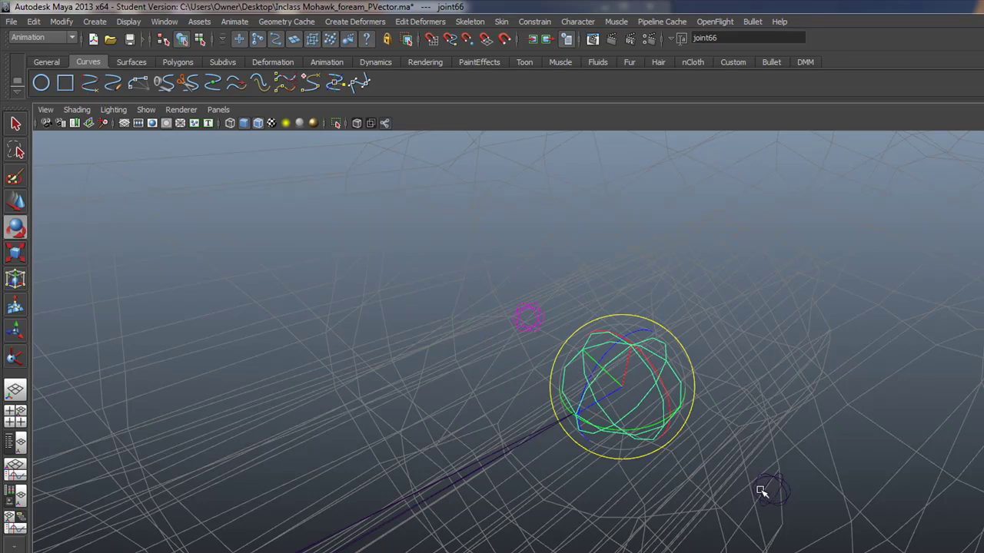
left_click(763, 503)
left_click(660, 392)
left_click(786, 500)
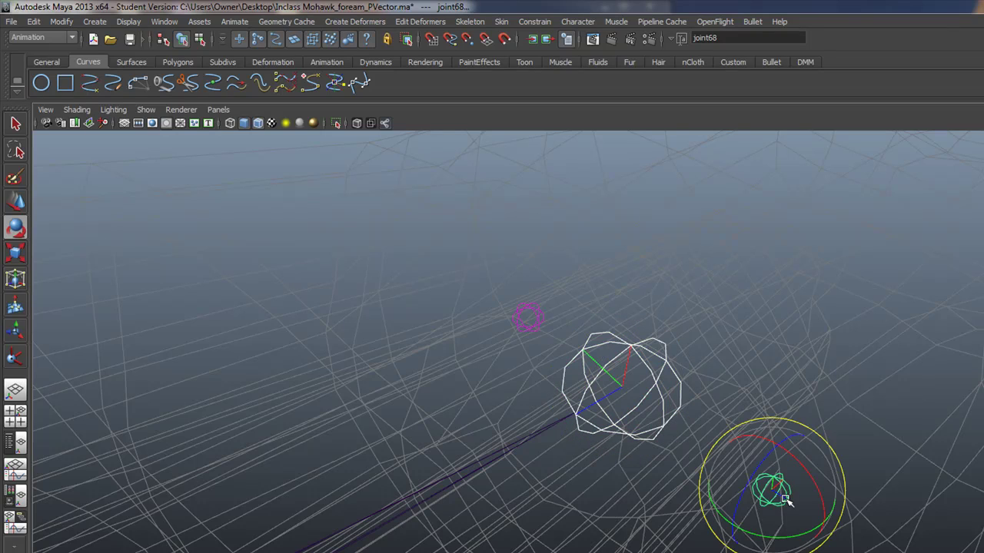
Rotate the wrist joint about its X axis to test the two constrained forearm joints, and undo the rotation
left_click(624, 352)
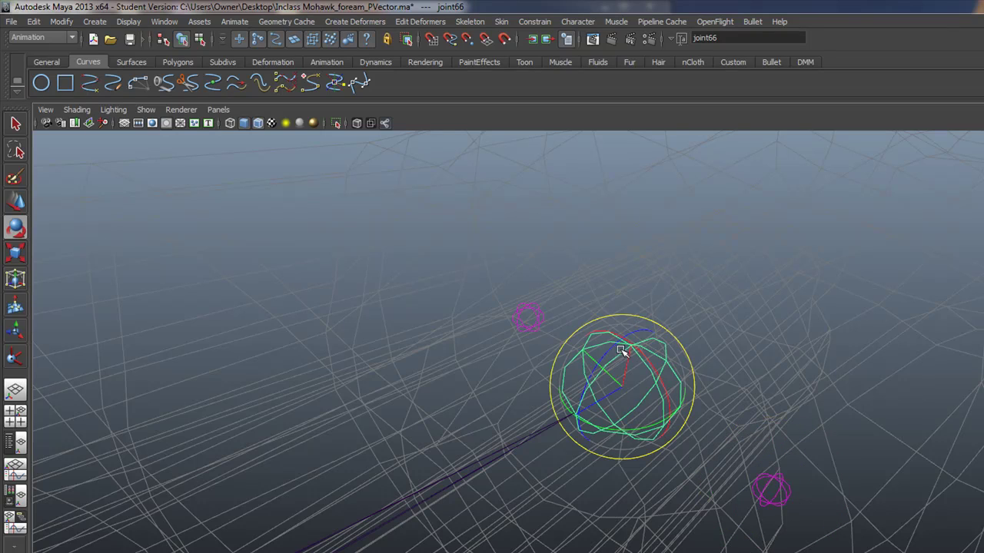
left_click_drag(644, 361, 622, 345)
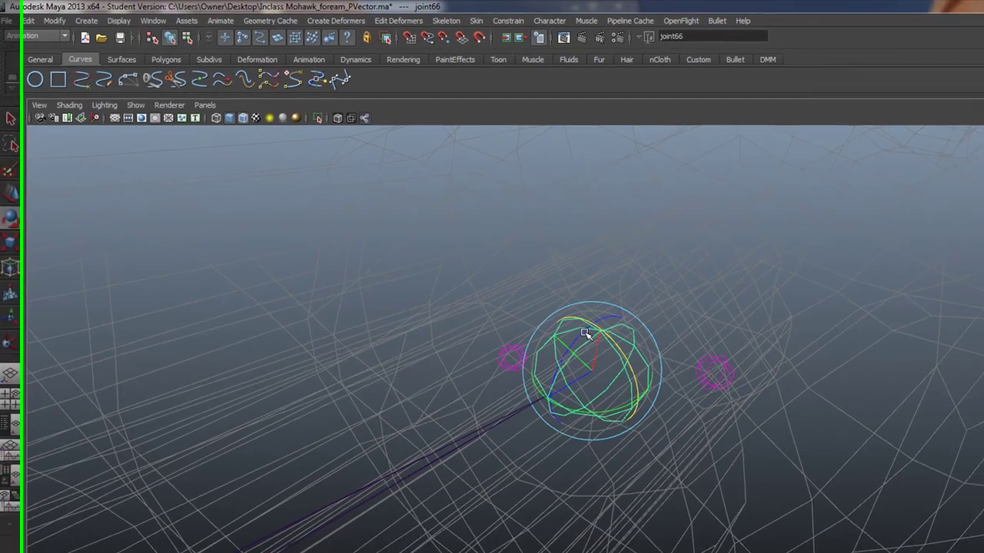
key("ctrl+z")
Start the IK Handle Tool with the arm in view and set its current solver to ikRPsolver
right_click_drag(584, 336, 476, 336, "alt")
left_click_drag(349, 382, 318, 302, "alt")
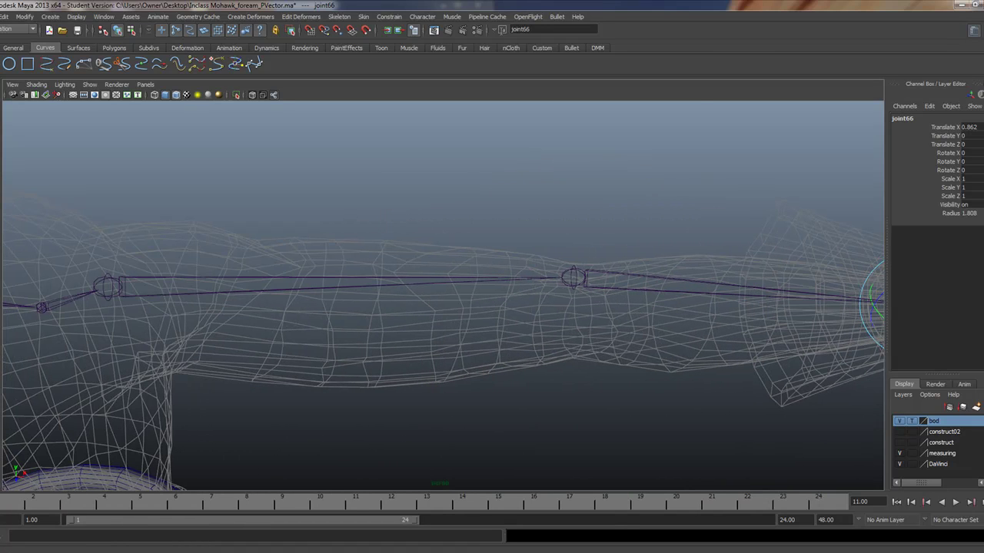
key("y")
left_click(799, 152)
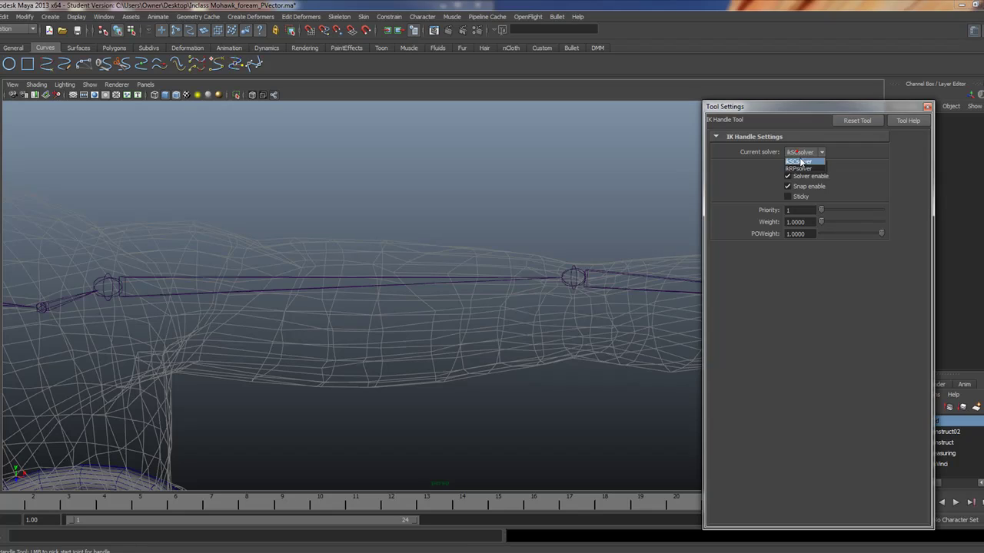
left_click(802, 164)
Try an IK handle running from the arm's shoulder joint to its wrist joint and inspect it around the elbow
left_click(107, 290)
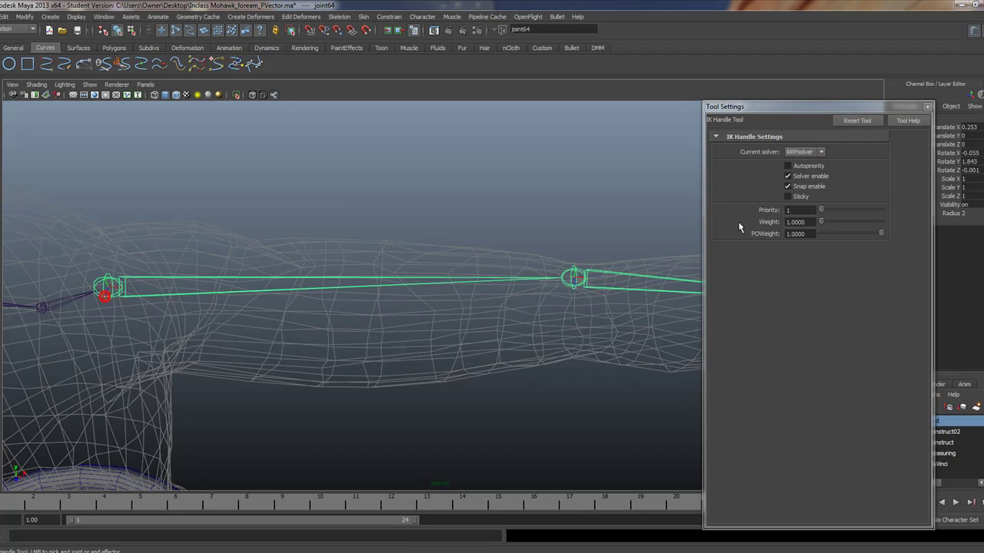
left_click(927, 107)
middle_click_drag(618, 369, 500, 365, "alt")
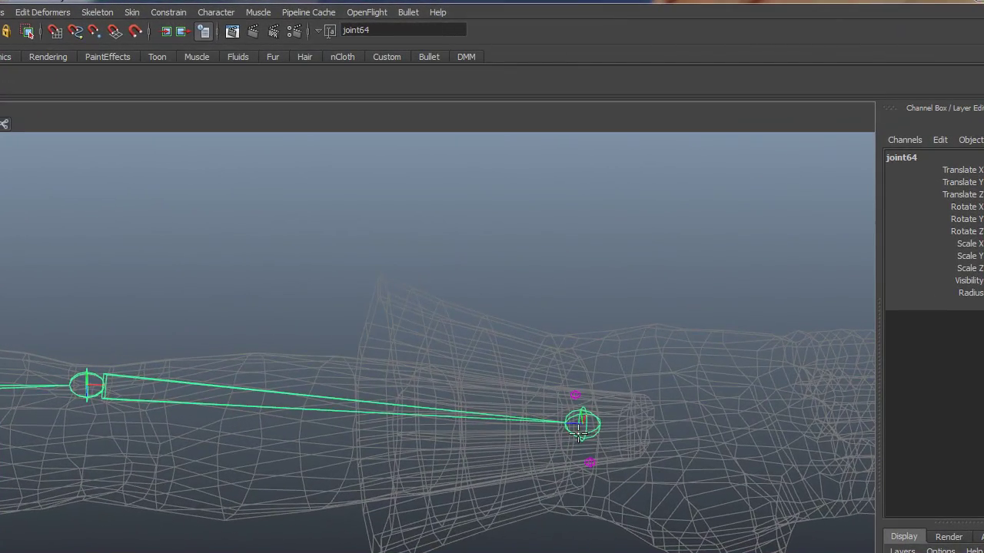
left_click(578, 435)
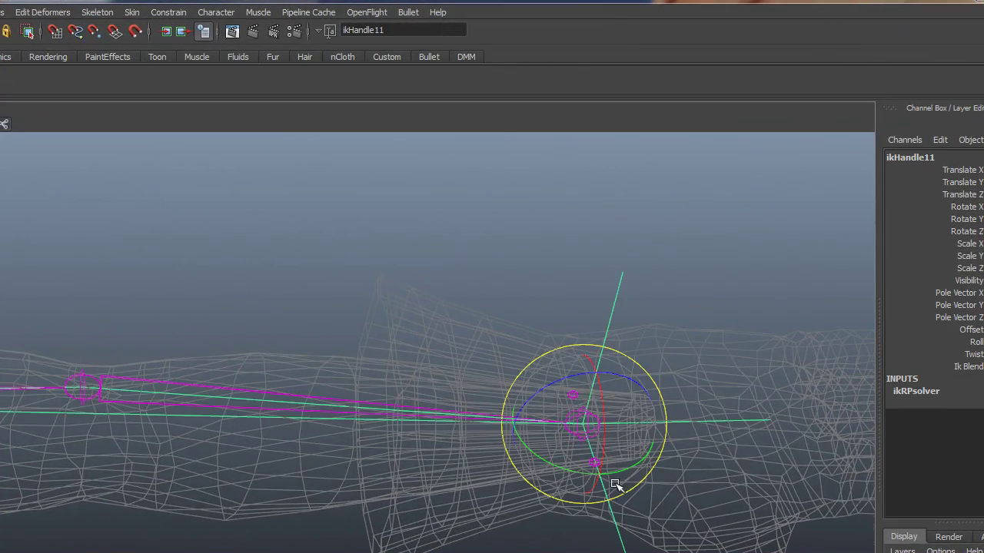
left_click_drag(614, 482, 548, 410, "alt")
left_click_drag(631, 382, 399, 460, "alt")
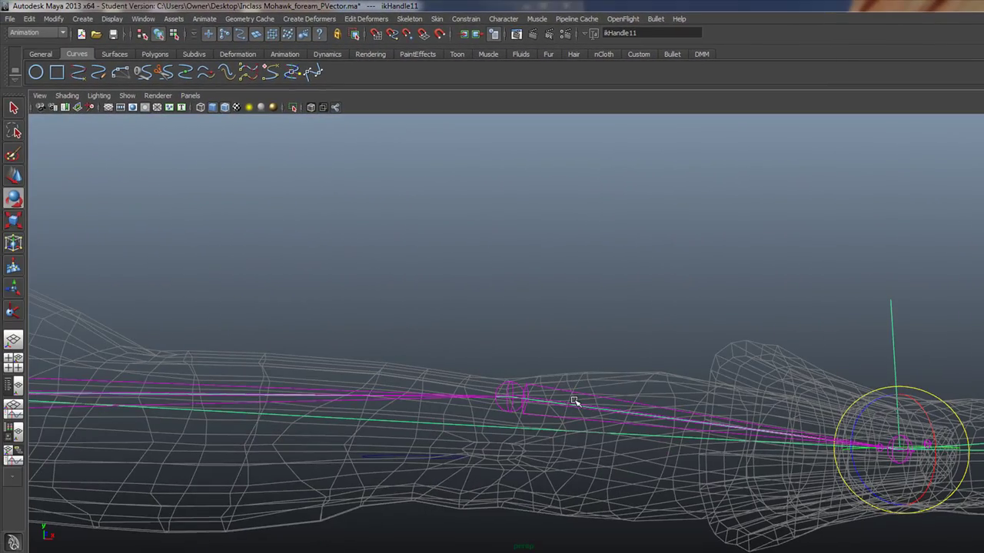
Check the elbow and shoulder joints of the arm, then freeze the transformations on the selected shoulder joint
left_click(574, 401)
left_click_drag(673, 335, 545, 367, "alt")
left_click(535, 367)
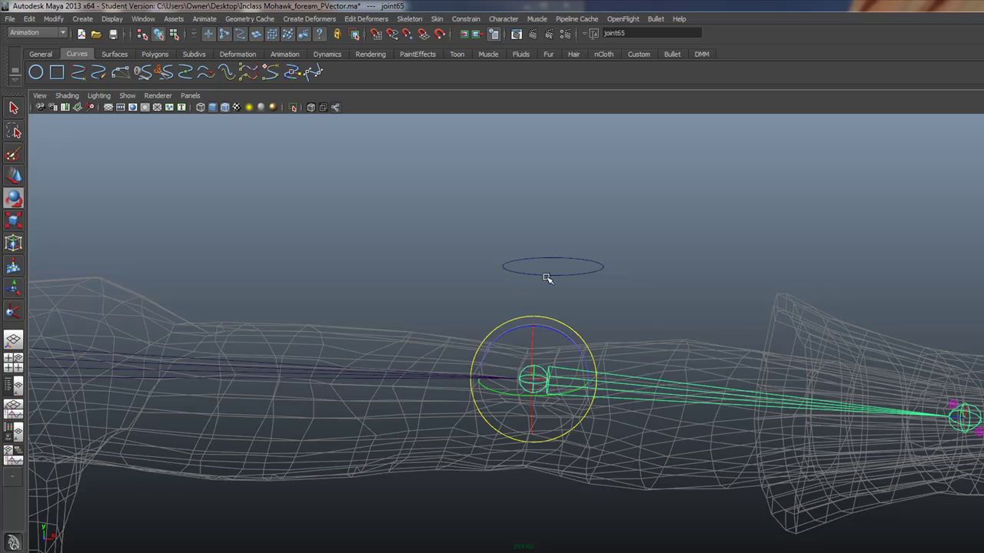
left_click_drag(523, 301, 399, 367, "alt")
left_click(378, 369)
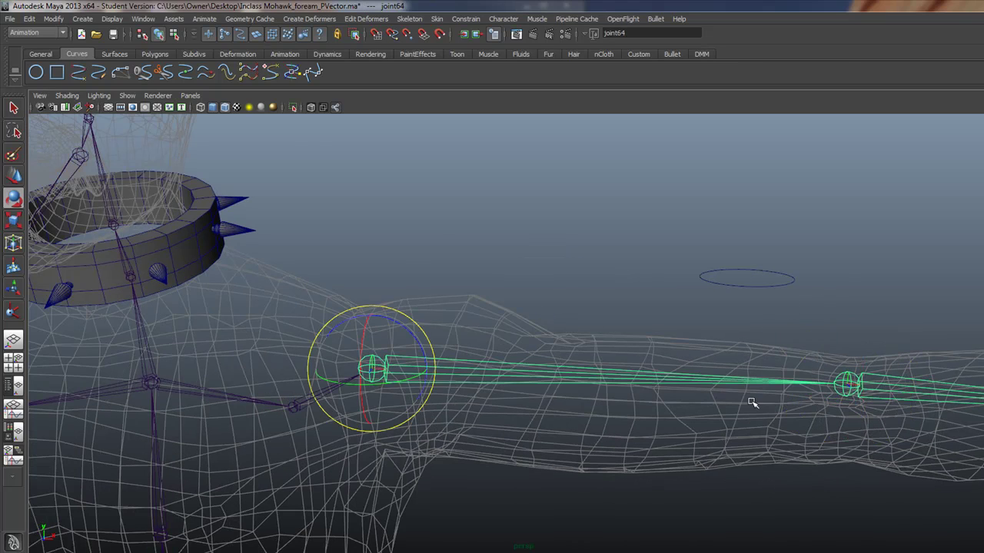
left_click_drag(751, 400, 389, 298, "alt")
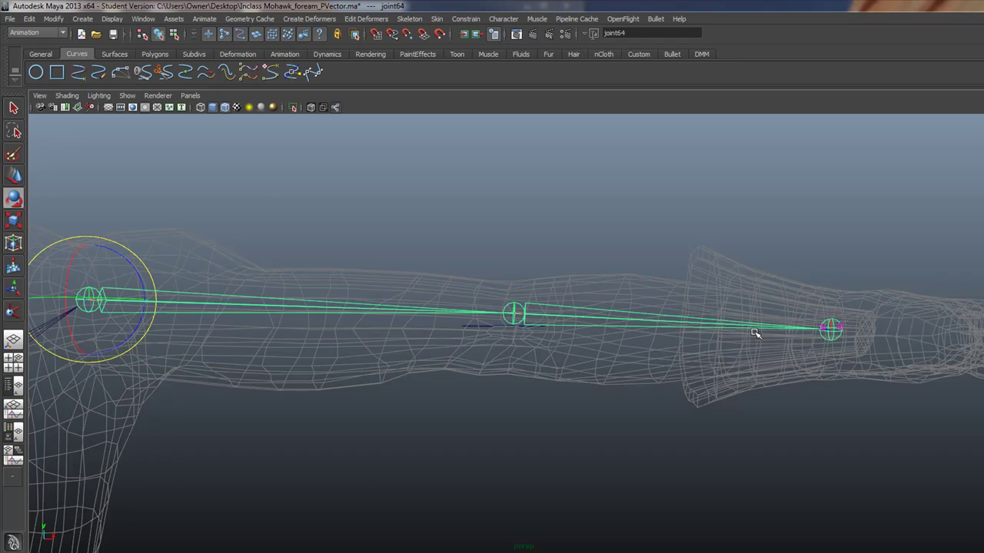
left_click_drag(755, 333, 292, 273, "alt")
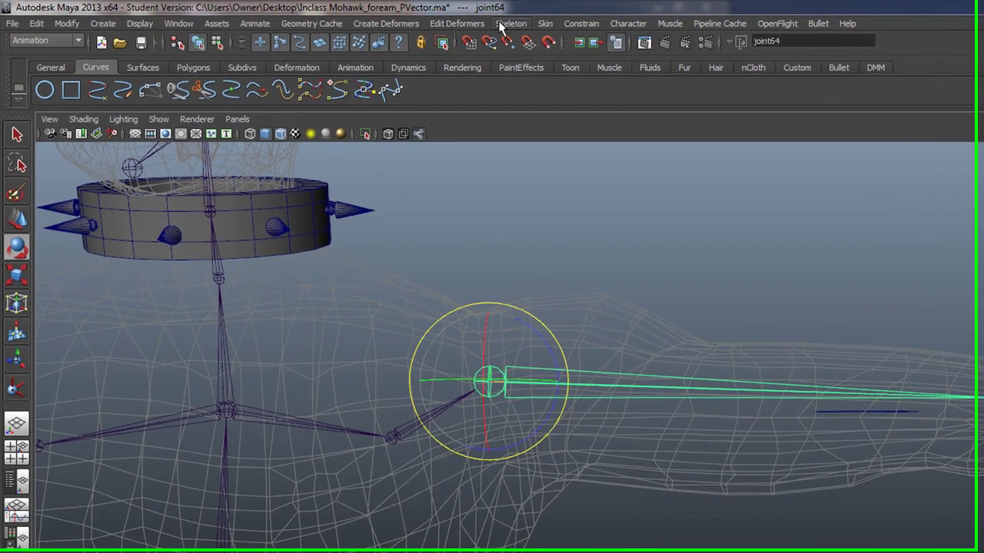
left_click(406, 20)
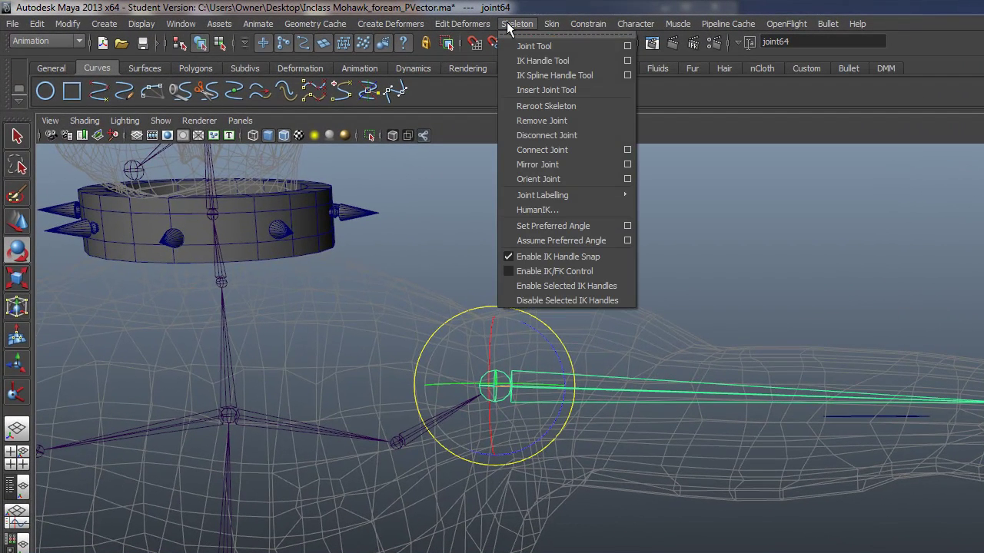
mouse_move(68, 24)
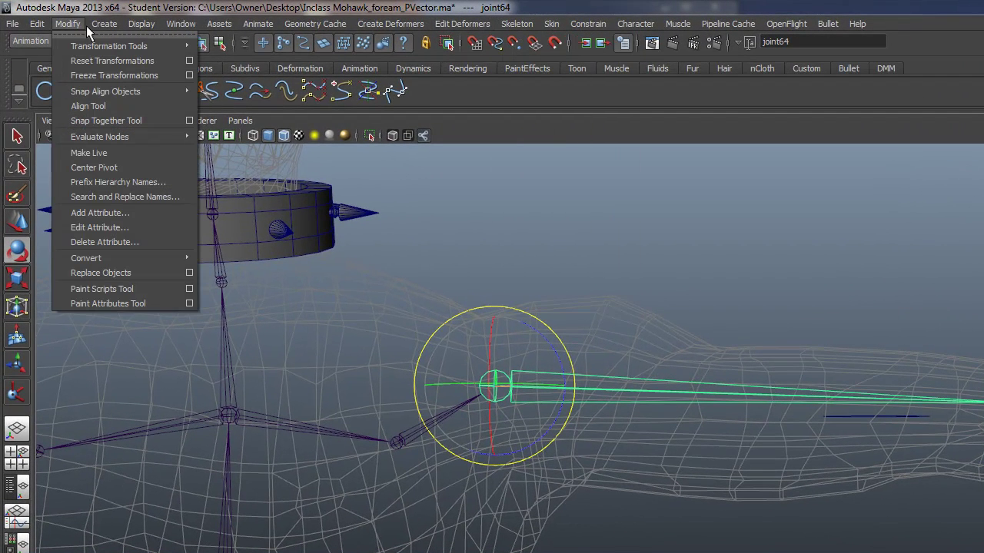
left_click(94, 73)
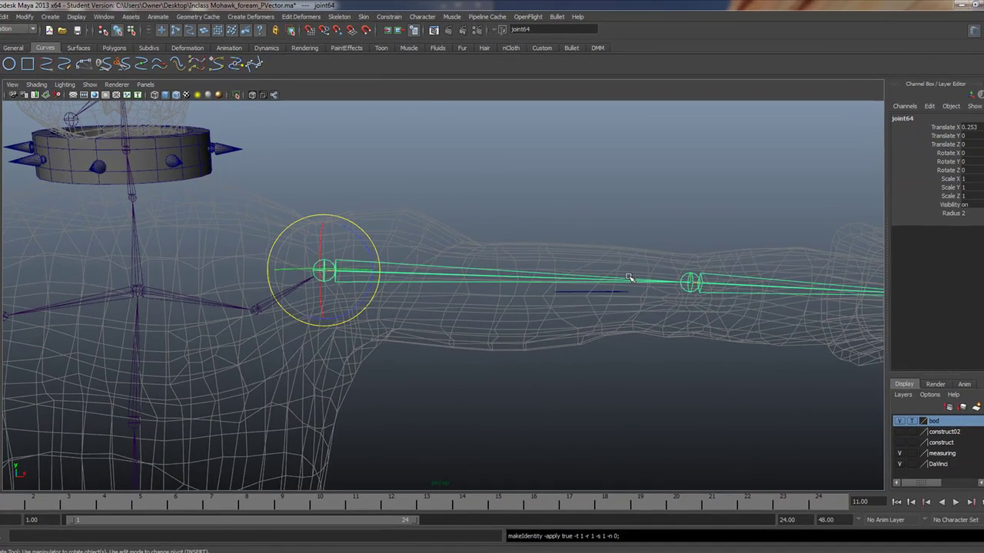
Create an ikRPsolver IK handle from the arm's shoulder joint to its wrist joint
middle_click_drag(617, 274, 414, 264, "alt")
left_click_drag(684, 305, 690, 317, "alt")
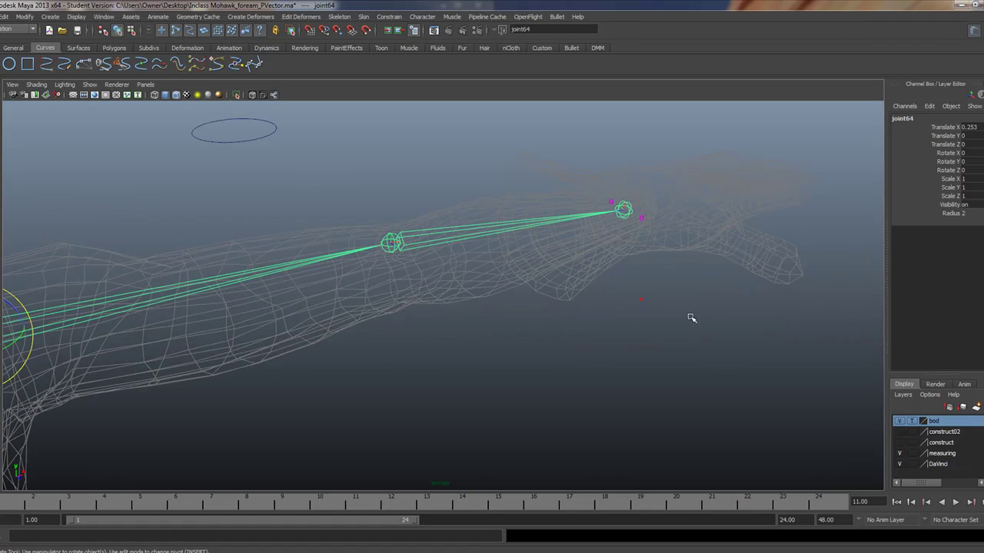
left_click_drag(350, 253, 534, 185, "alt")
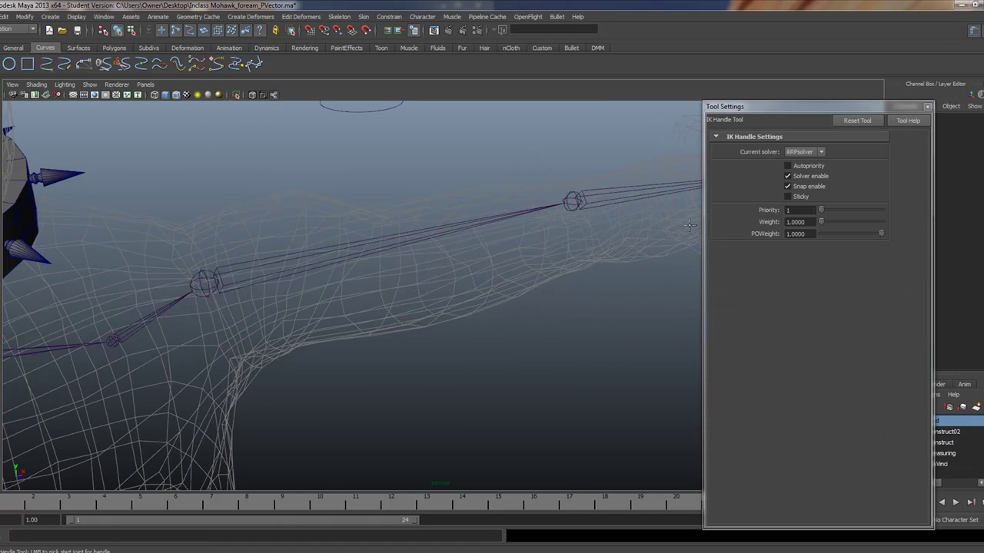
left_click(927, 108)
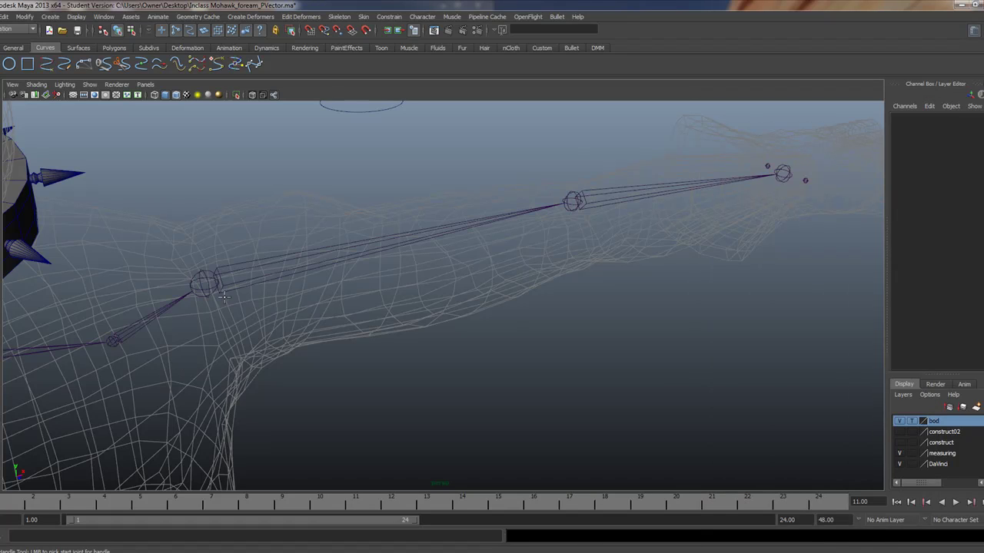
left_click(204, 286)
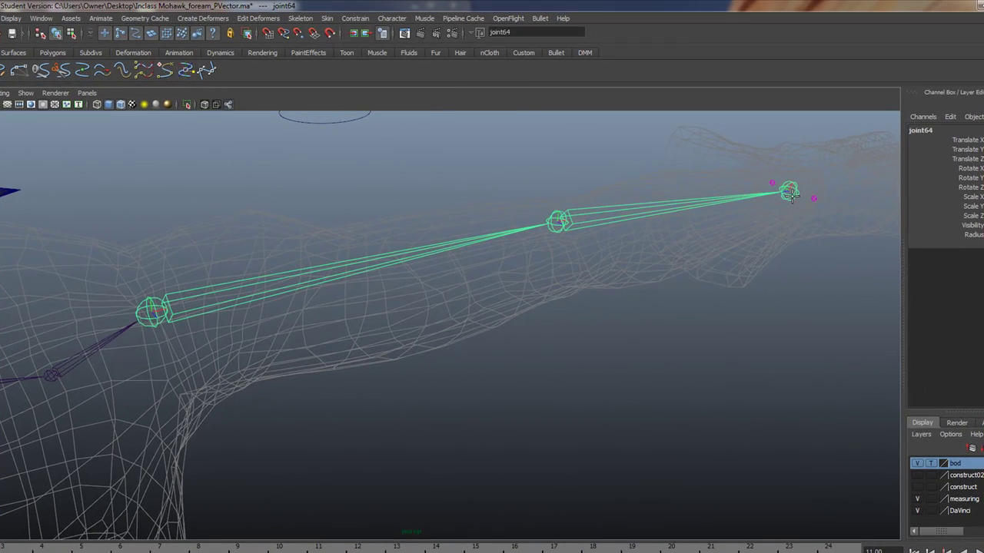
left_click(783, 175)
Move the new IK handle inward toward the body to bend the arm at the elbow
left_click_drag(732, 298, 685, 312, "alt")
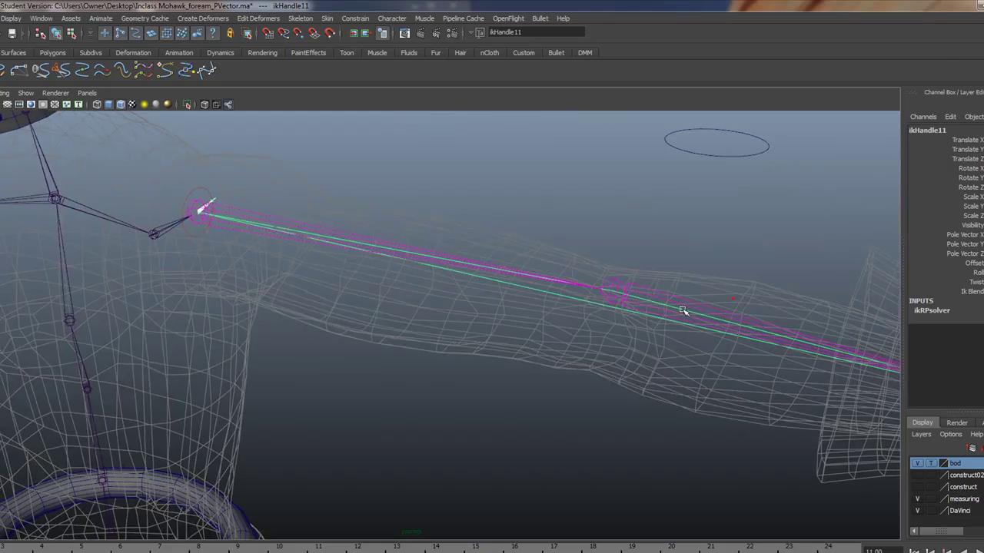
middle_click_drag(685, 312, 236, 239, "alt")
left_click_drag(235, 239, 233, 261, "alt")
middle_click_drag(232, 260, 369, 303, "alt")
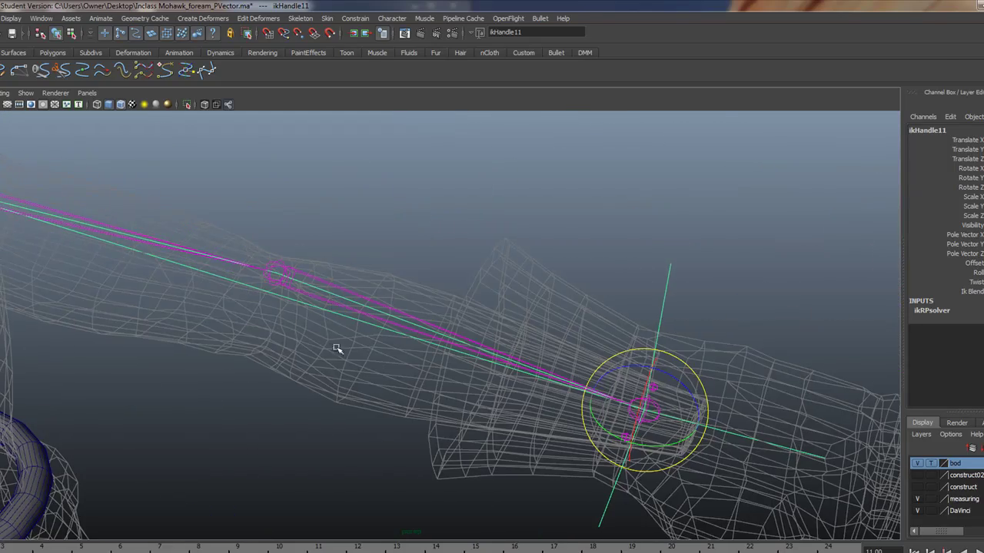
left_click_drag(336, 345, 290, 323, "alt")
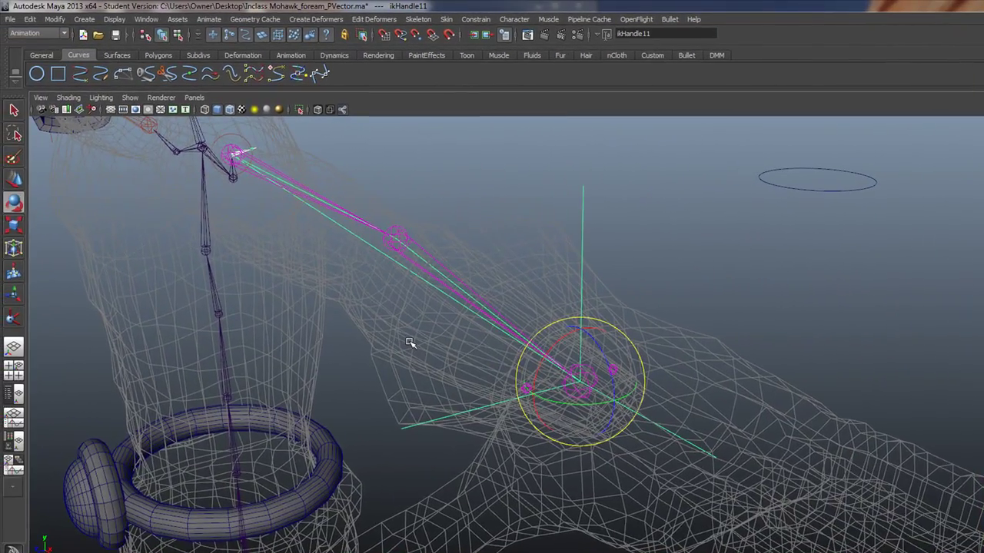
key("w")
left_click_drag(527, 379, 492, 346)
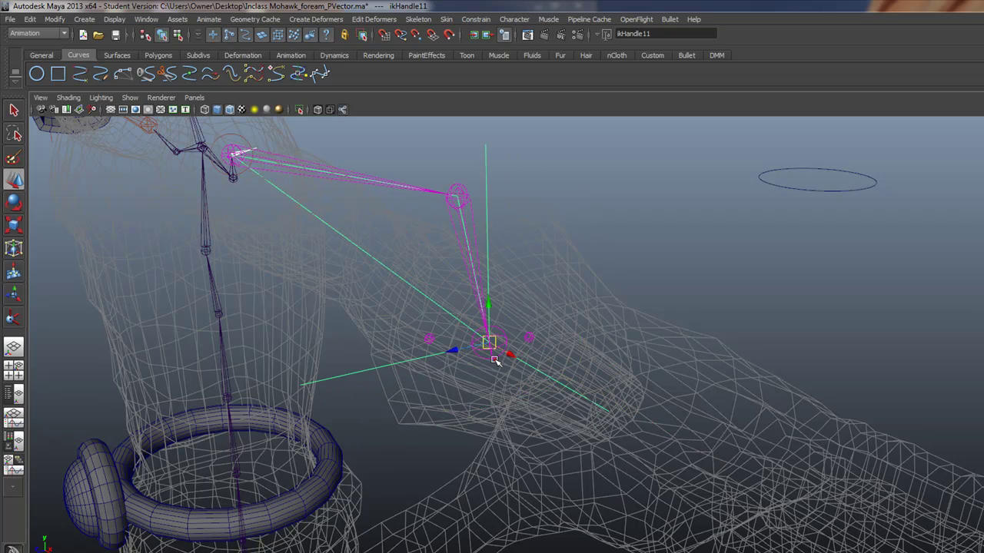
Try to rotate the wrist joint at the end of the IK-driven arm
right_click_drag(386, 331, 639, 431, "alt")
left_click(337, 392)
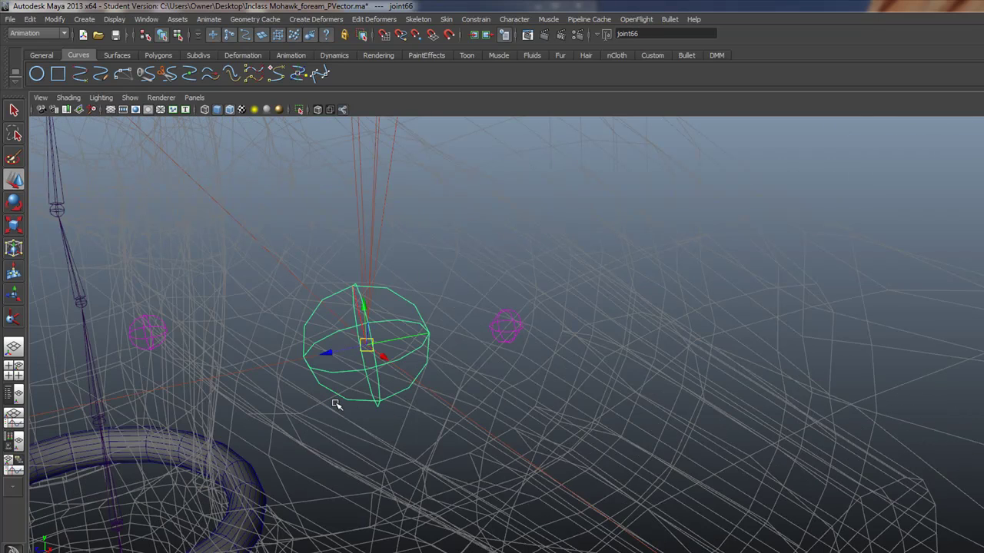
key("e")
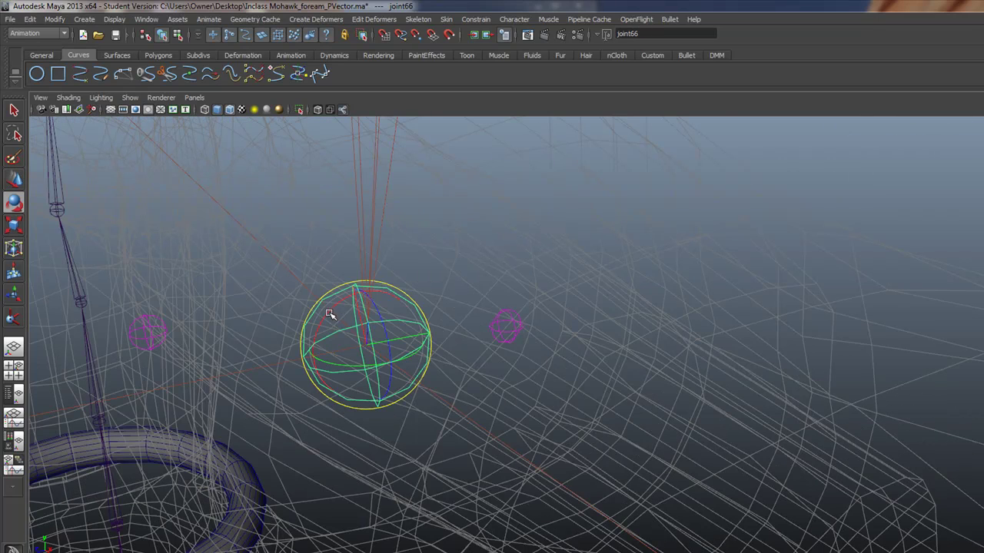
mouse_move(329, 313)
left_mouse_down()
mouse_move(335, 310)
mouse_move(314, 315)
left_mouse_up()
left_click(328, 308)
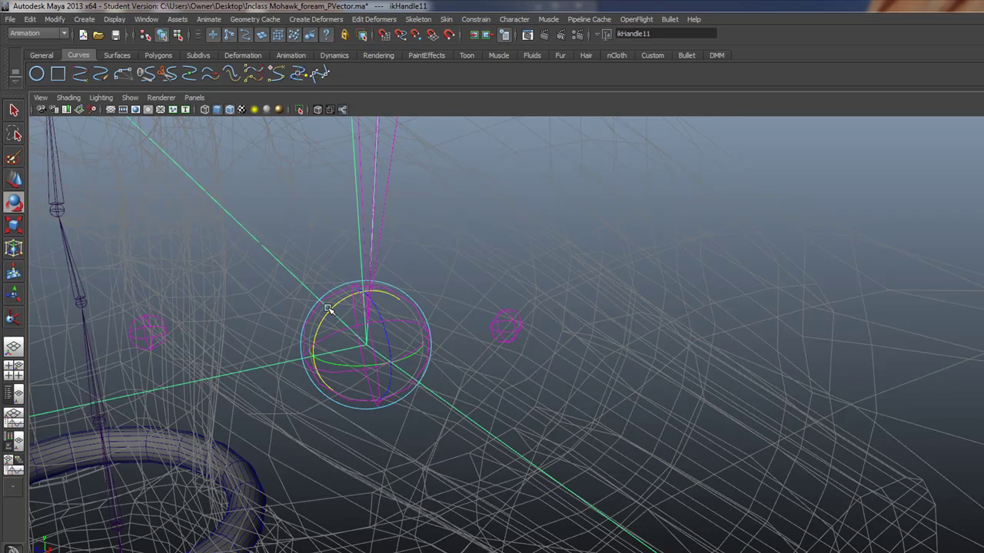
Undo the IK handle's move and creation, restoring the arm's plain shoulder-to-wrist joint chain
key("ctrl+z")
left_click_drag(436, 308, 626, 297, "alt")
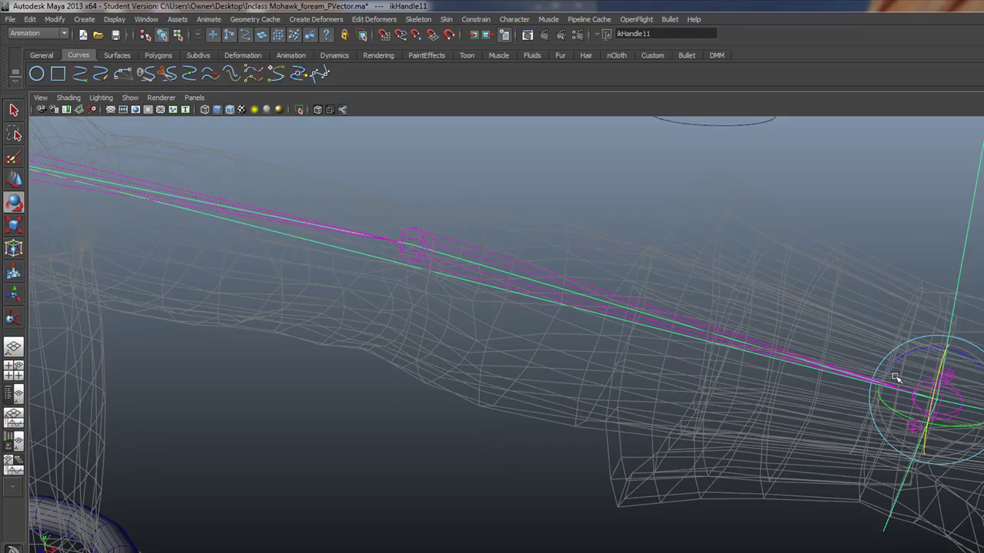
left_click_drag(894, 377, 674, 373, "alt")
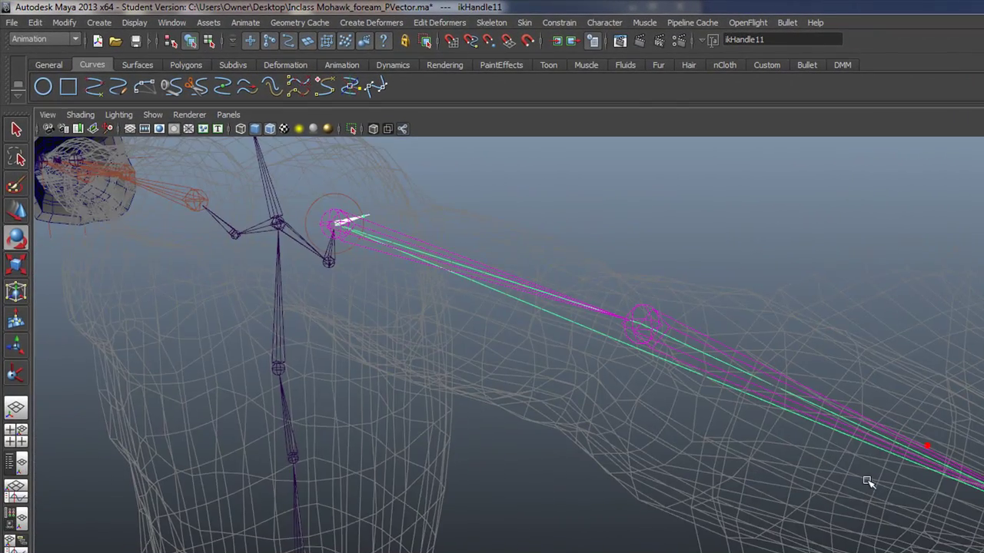
left_click_drag(867, 482, 671, 427, "alt")
key("ctrl+z")
key("ctrl+z")
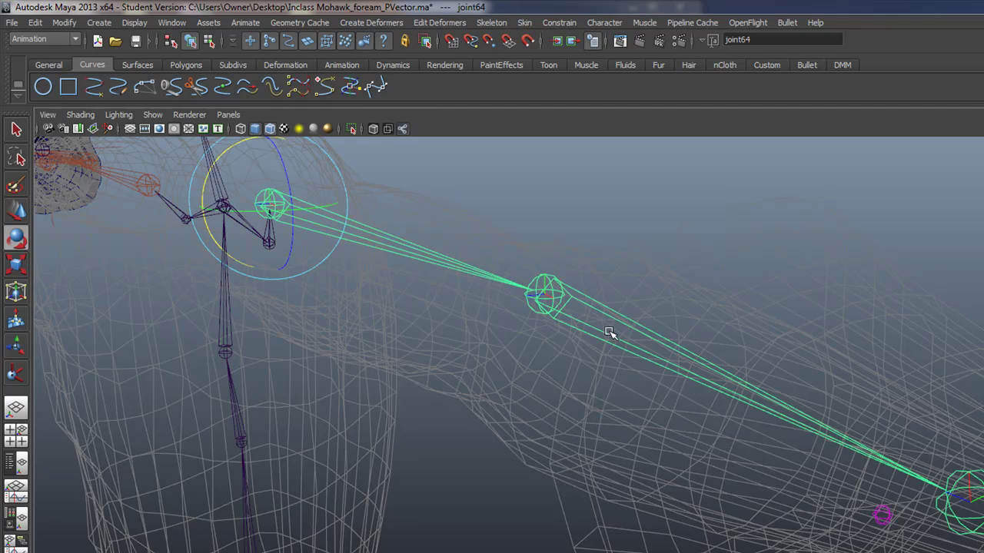
Select the two small forearm joints on either side of the wrist and move them up off their overlapping duplicates
left_click_drag(655, 349, 839, 377, "alt")
middle_click_drag(826, 343, 705, 473, "alt")
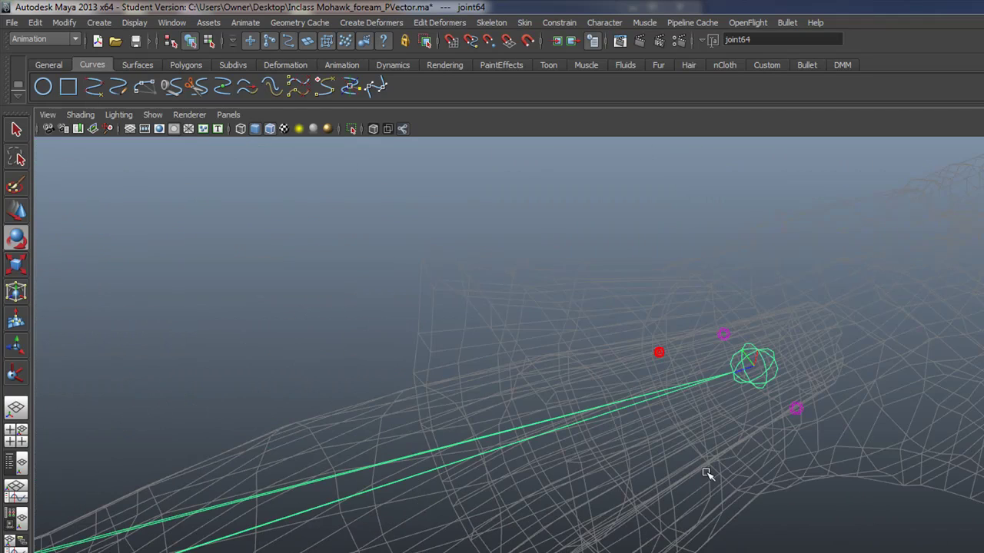
left_click(797, 410)
scroll(771, 386, "up", 2)
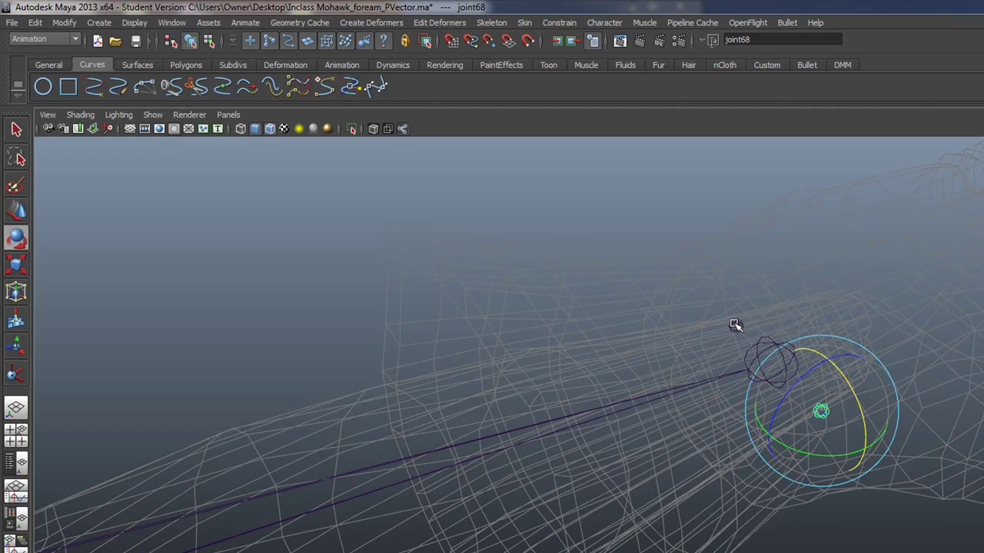
left_click(736, 327)
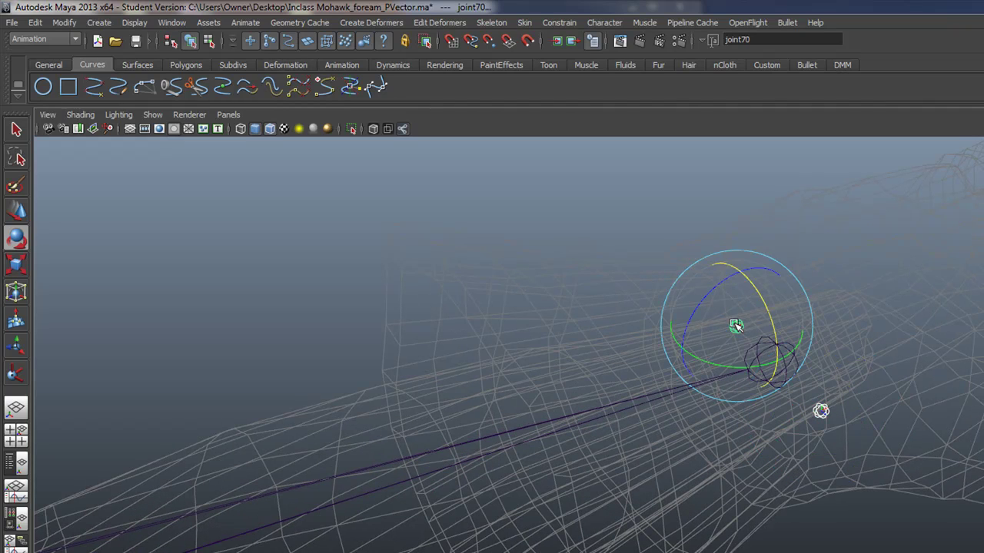
key("w")
left_click_drag(739, 287, 742, 262)
Delete the lower, duplicate pair of forearm joints beside the wrist
left_click(737, 325)
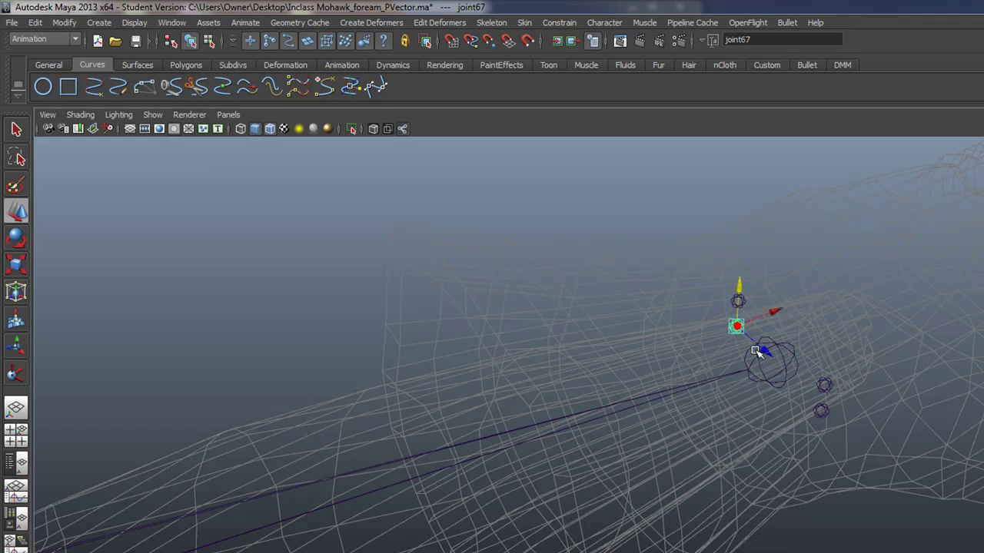
left_click(820, 412)
key("Delete")
Select the two remaining forearm joints and move them back down to either side of the wrist joint
left_click(738, 301)
left_click(827, 383, "shift")
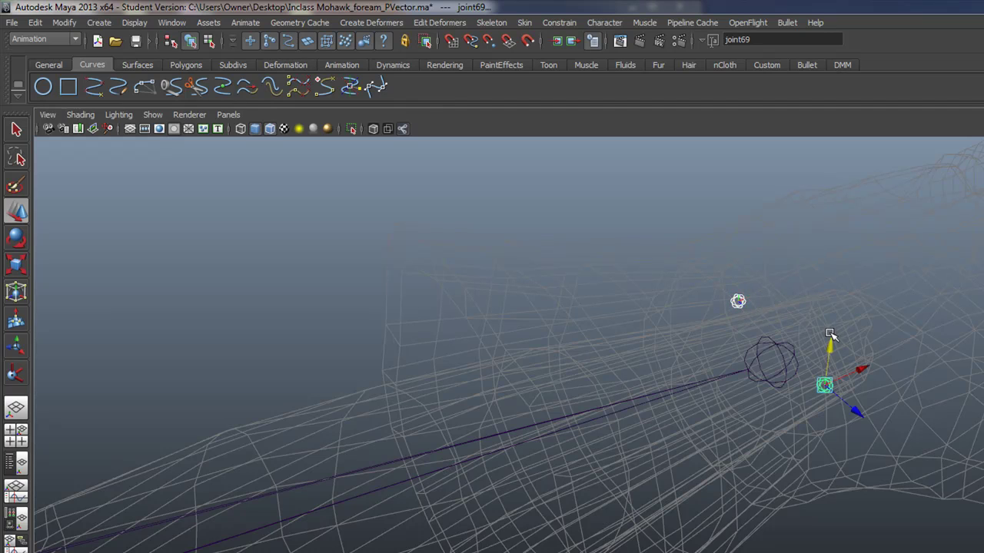
left_click_drag(830, 340, 833, 360)
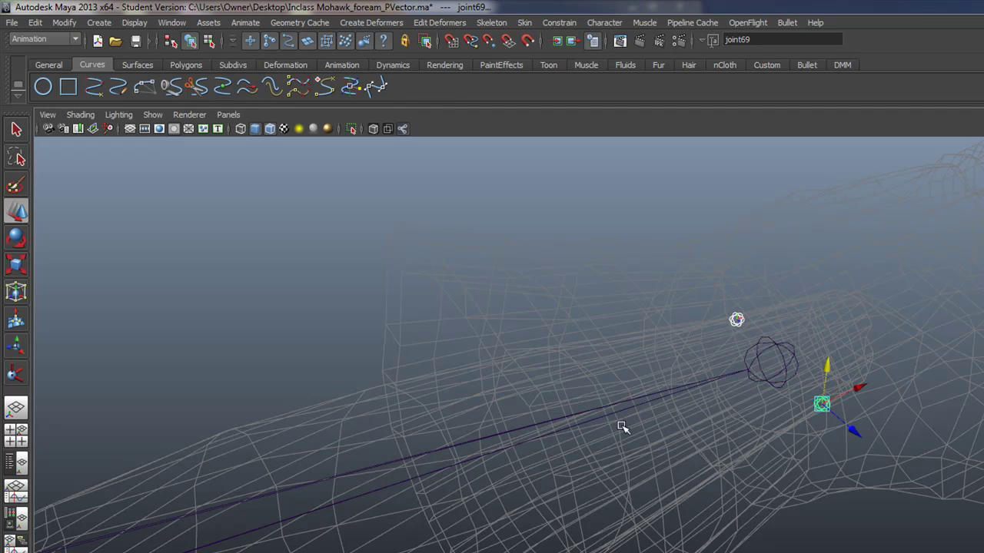
left_click_drag(869, 443, 677, 382, "alt")
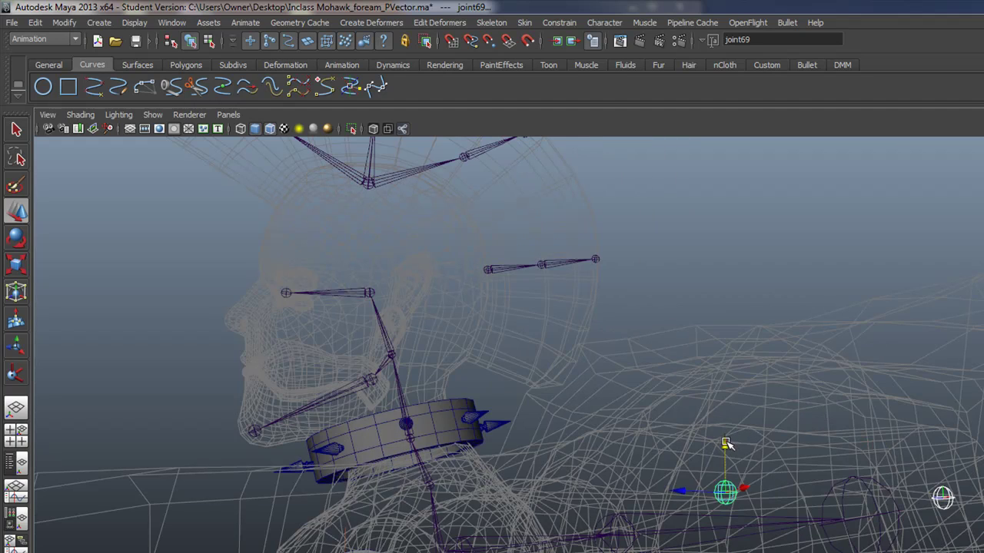
left_click_drag(727, 448, 836, 445)
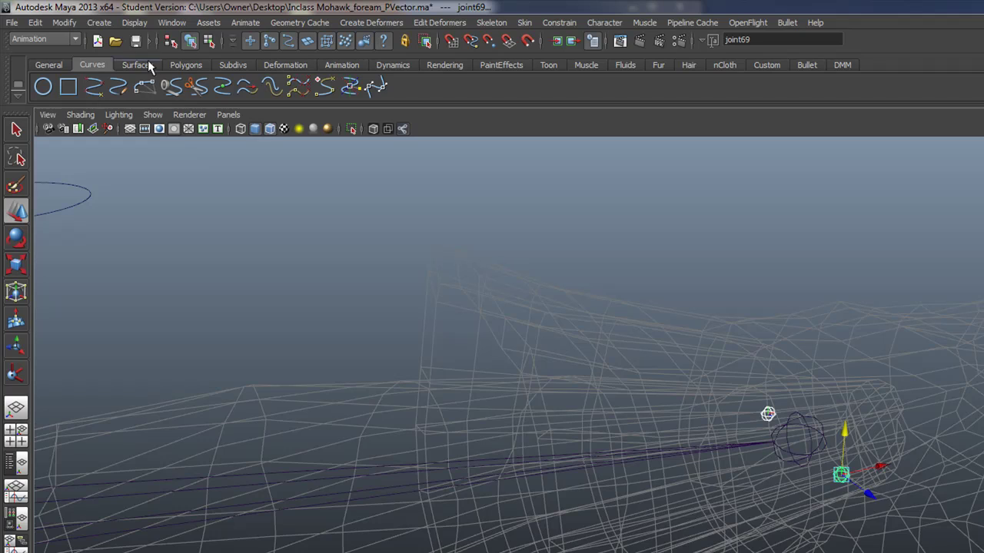
Try to extend the chain with a new joint from the wrist joint toward the hand, working in the top view
left_click_drag(489, 322, 601, 461, "alt")
left_click(806, 345)
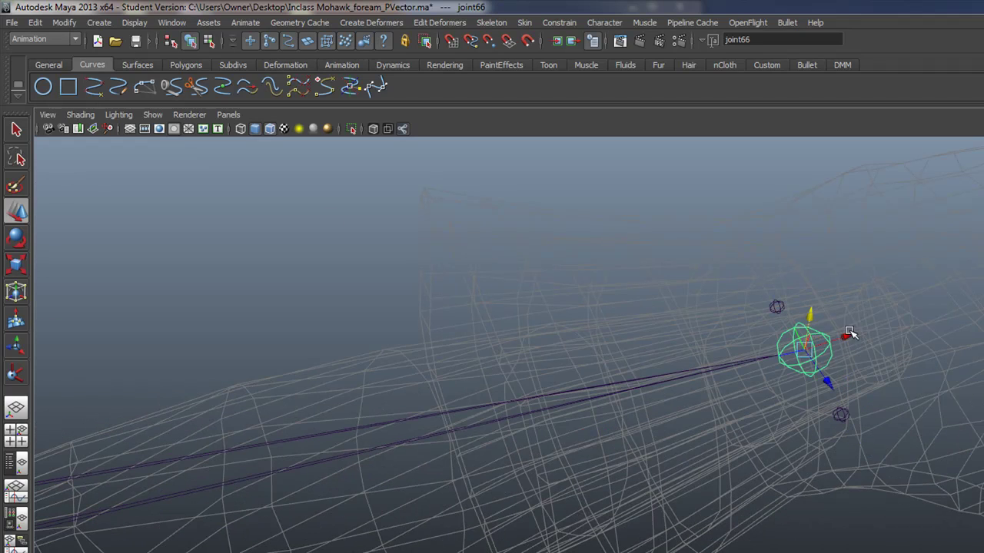
key("space")
key("space")
left_click_drag(767, 429, 661, 430, "alt")
left_click_drag(504, 407, 622, 413, "alt")
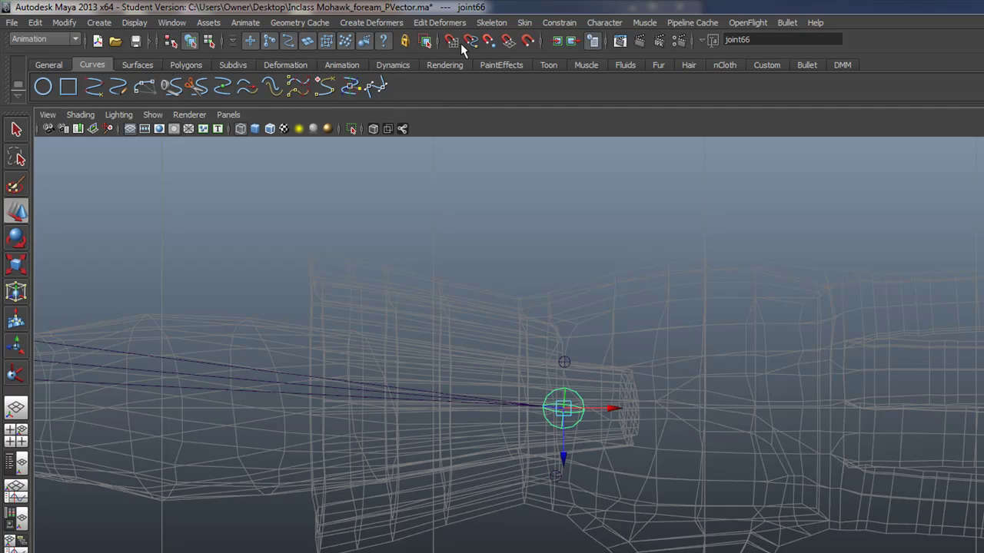
left_click(489, 23)
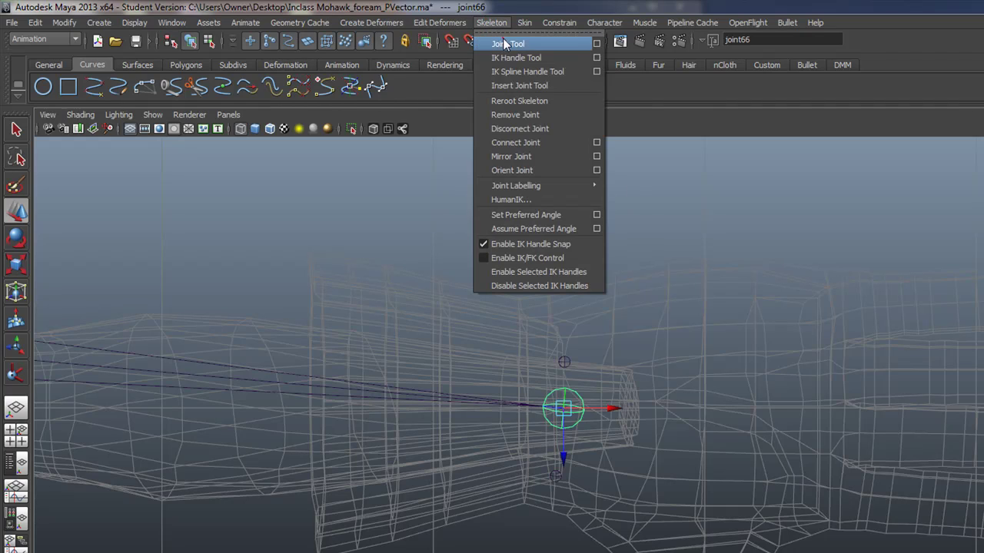
left_click(510, 39)
left_click(582, 413)
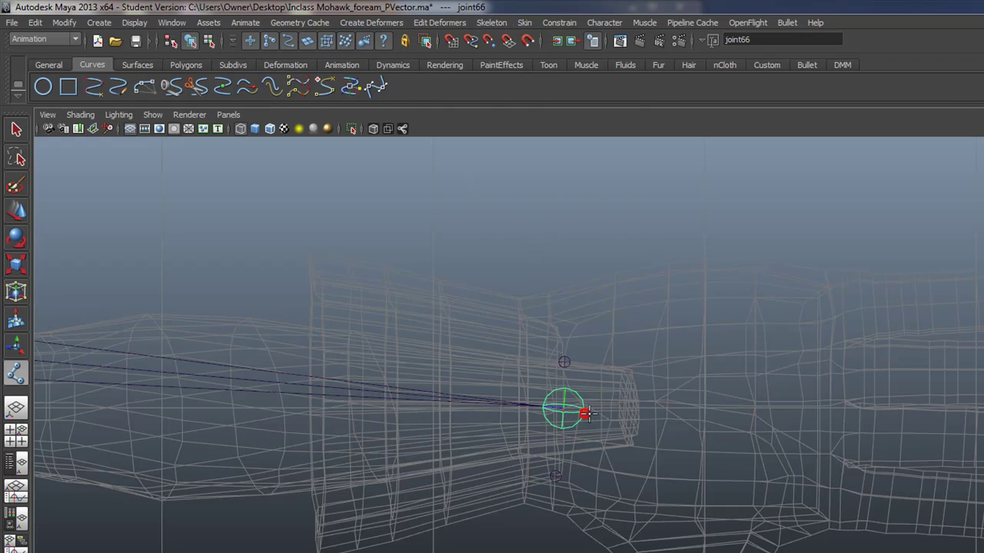
left_click(637, 412)
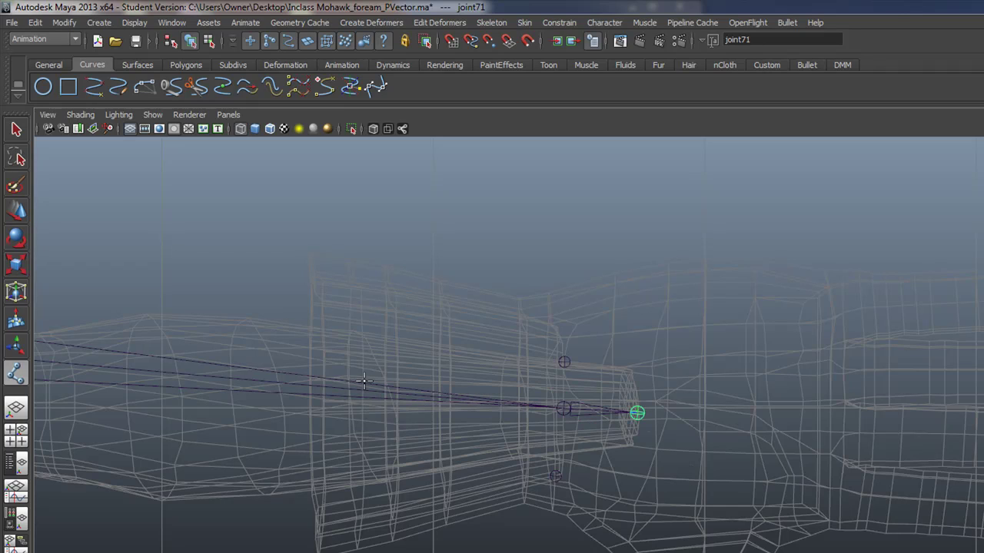
key("ctrl+z")
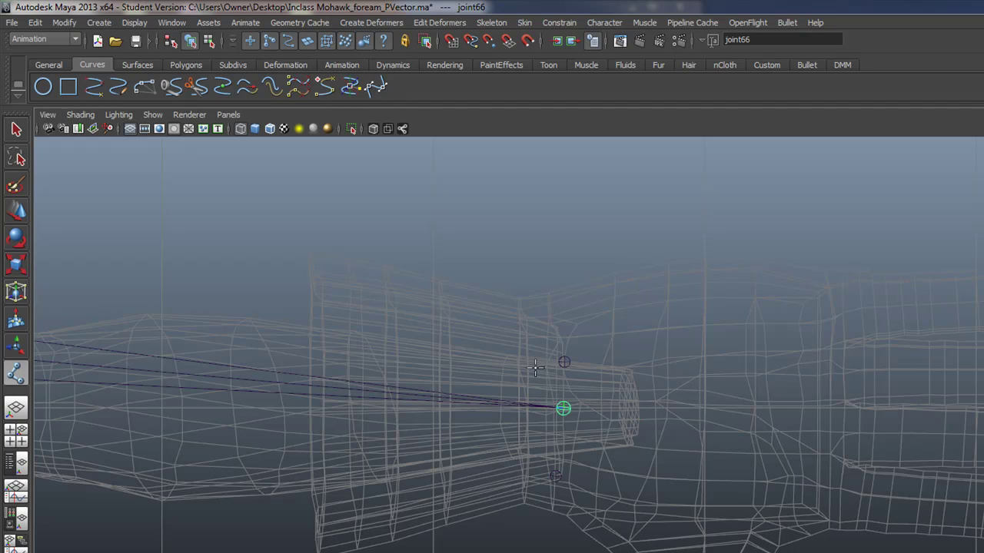
Move the wrist joint back along X toward the elbow, then shift the two flanking forearm joints back in line with it
left_click(17, 212)
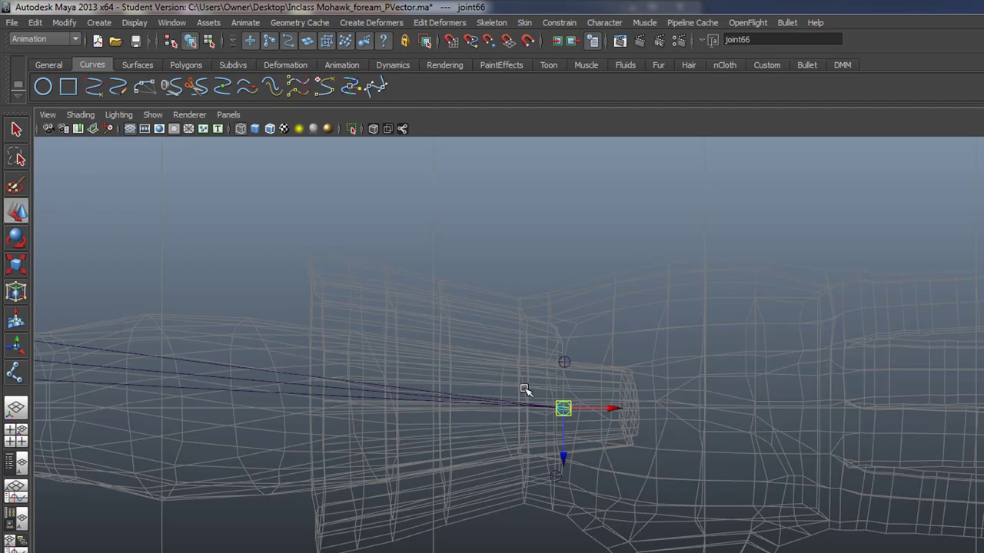
left_click_drag(619, 410, 577, 409)
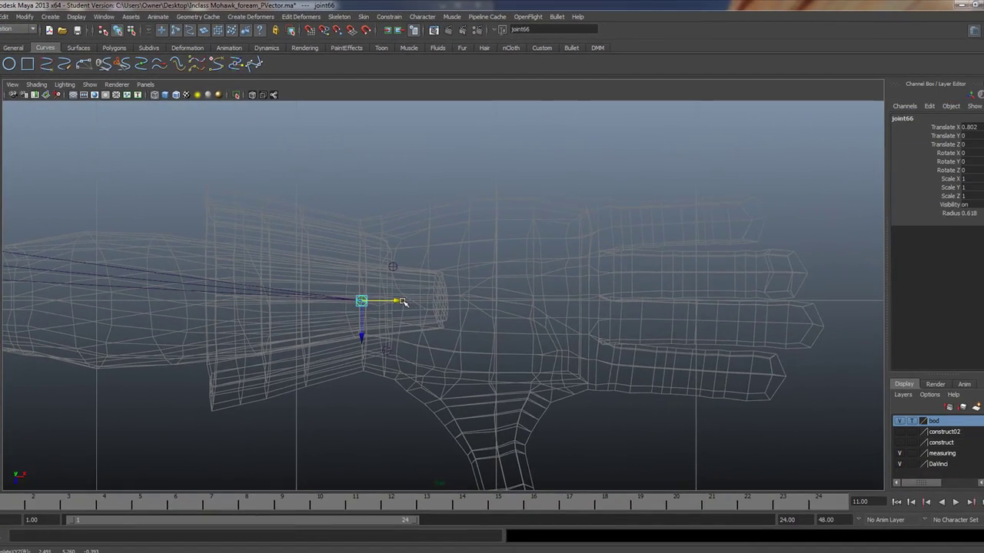
left_click(392, 266)
left_click(385, 351, "shift")
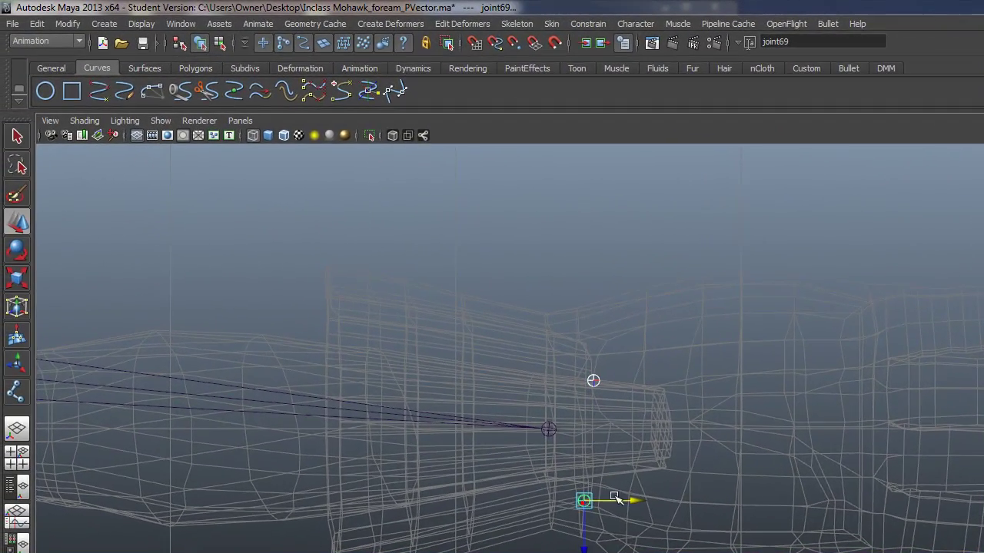
left_click_drag(633, 499, 589, 499)
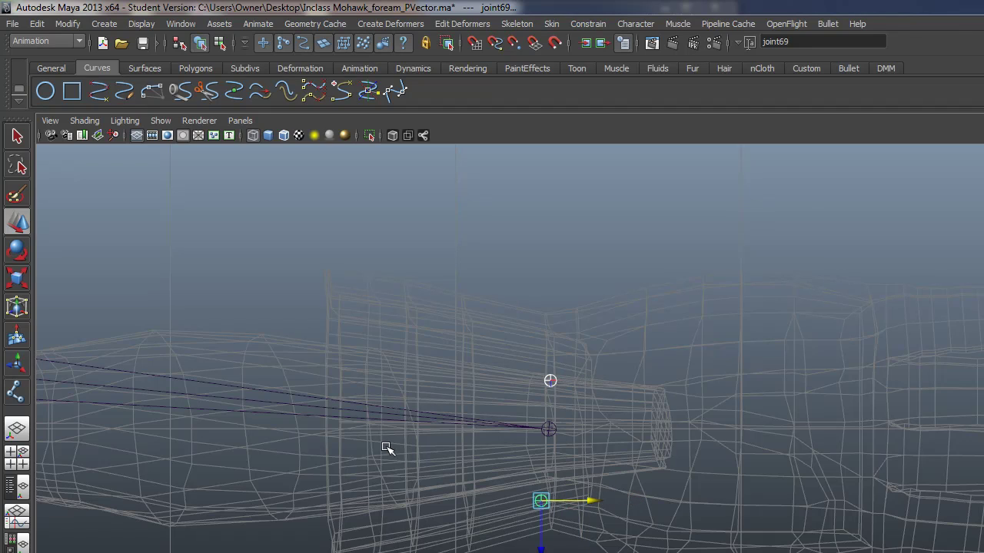
Extend the arm chain with a short joint from the wrist joint toward the hand, and select the wrist joint
left_click(548, 430)
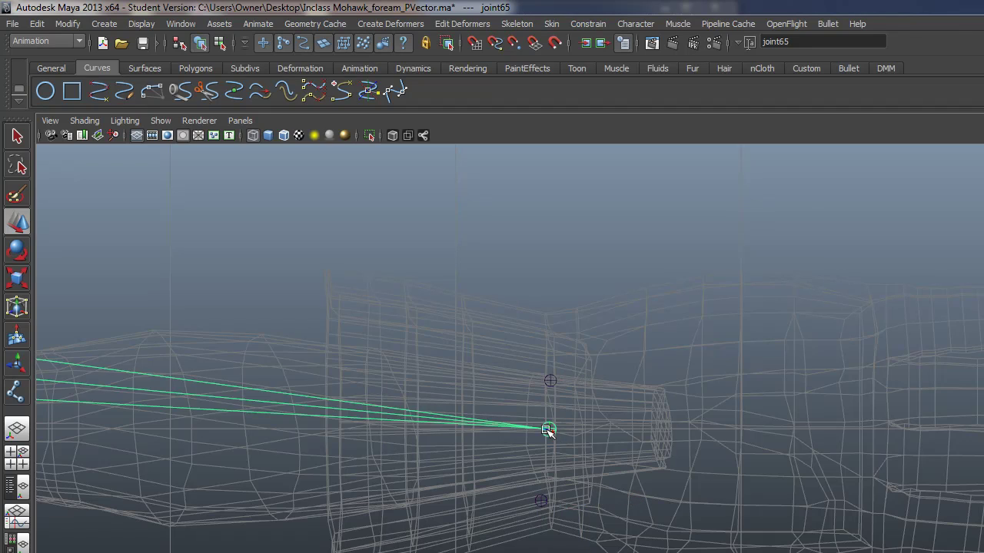
left_click(17, 392)
left_click(548, 429)
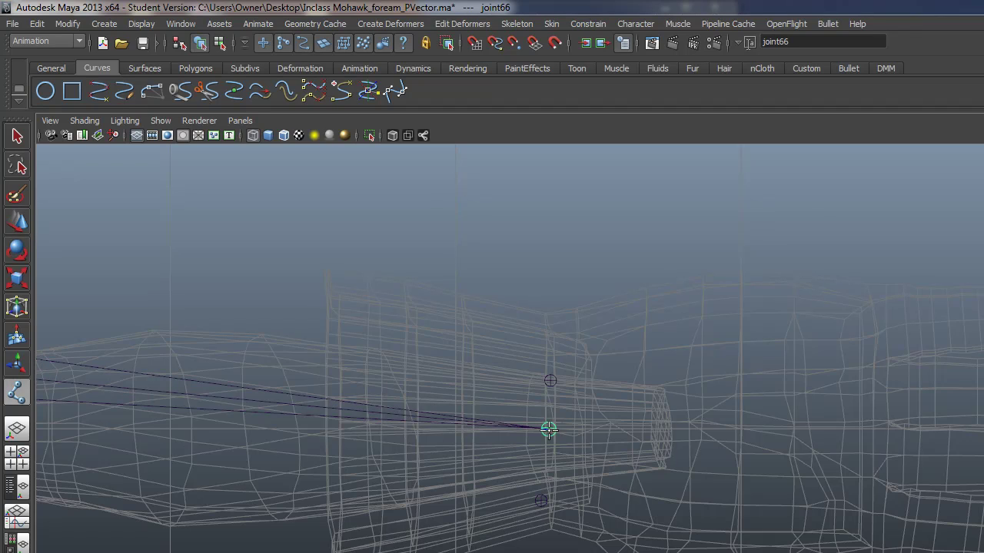
left_click(589, 432)
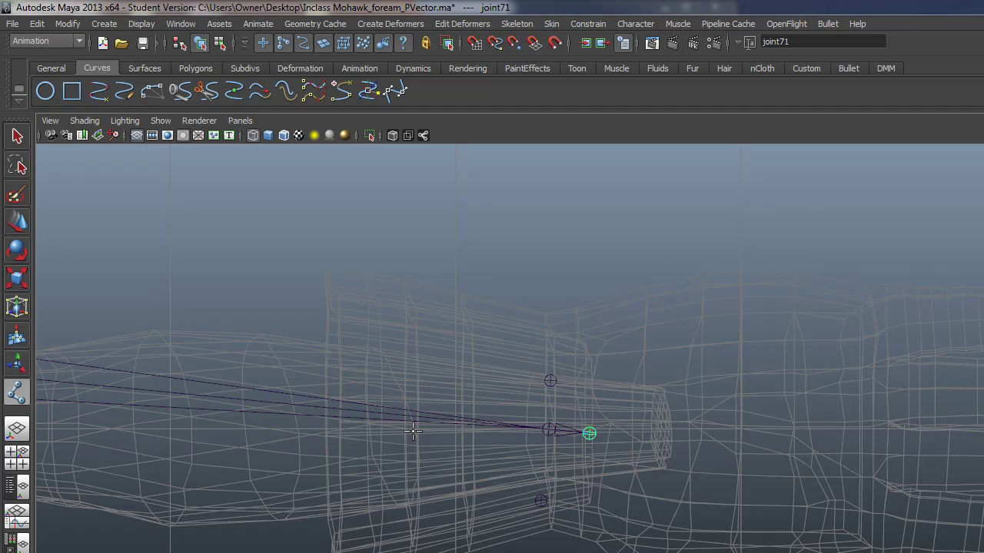
key("w")
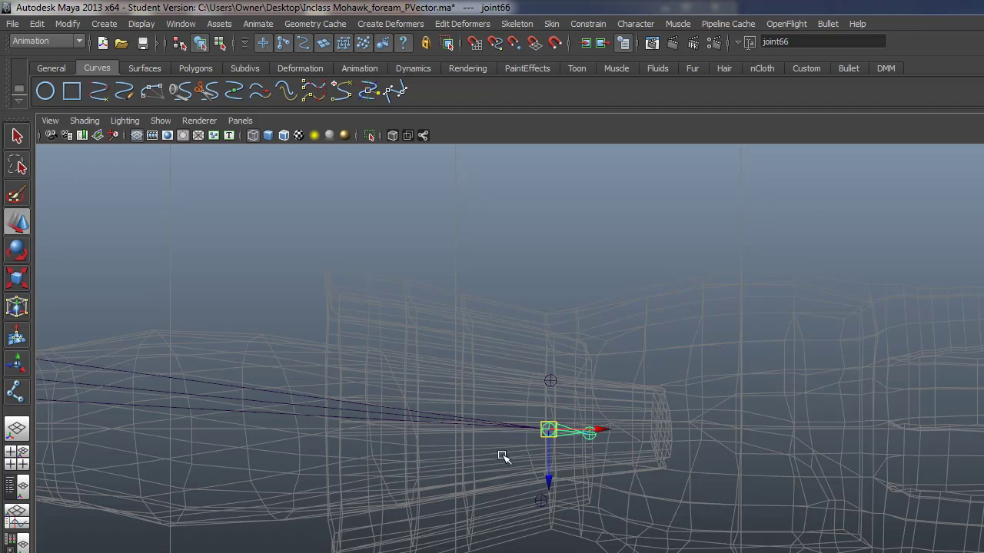
Create a separate single joint beside the wrist joint and snap it onto the wrist joint's position
right_click_drag(502, 457, 628, 477, "alt")
key("space")
key("space")
left_click_drag(695, 403, 659, 341, "alt")
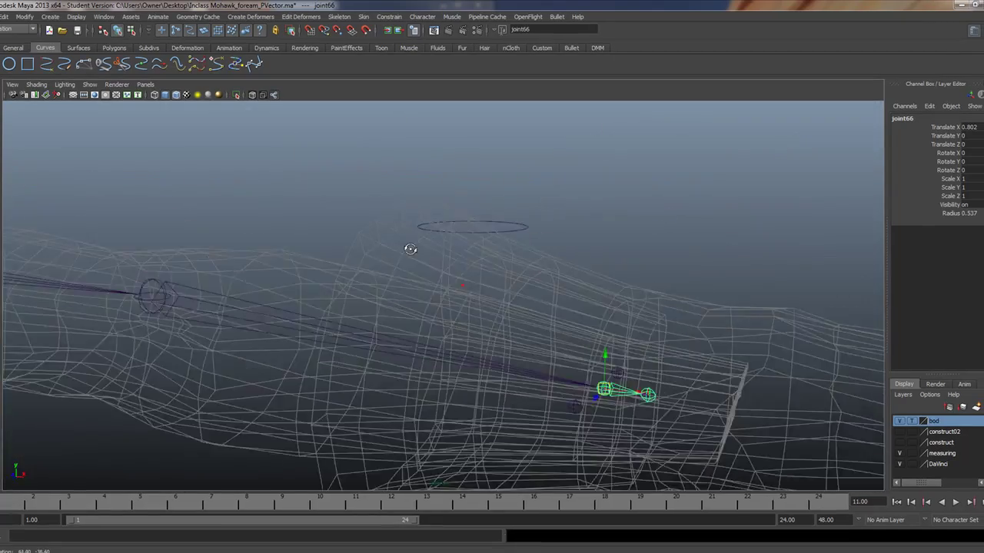
left_click_drag(438, 239, 458, 289, "alt")
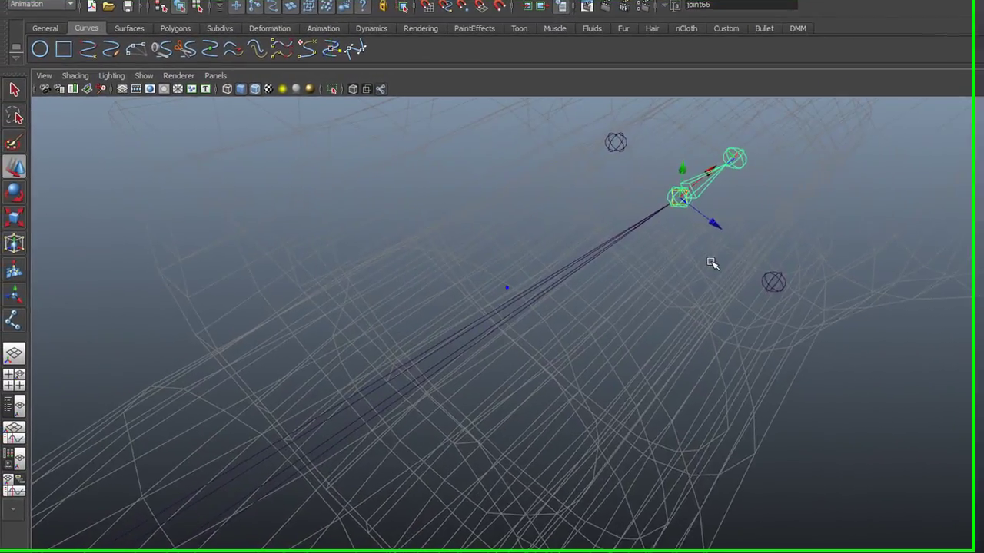
left_click_drag(711, 264, 500, 392, "alt")
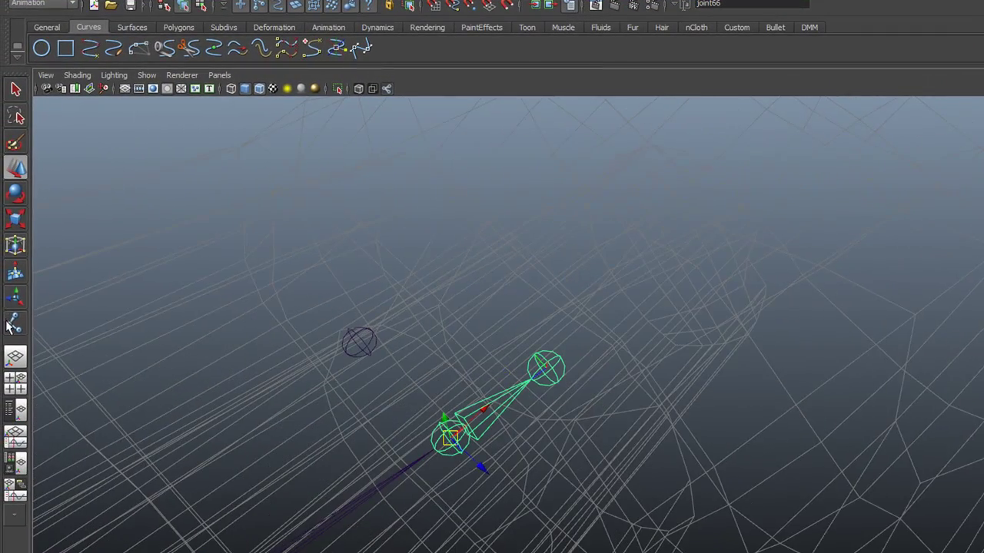
left_click(10, 323)
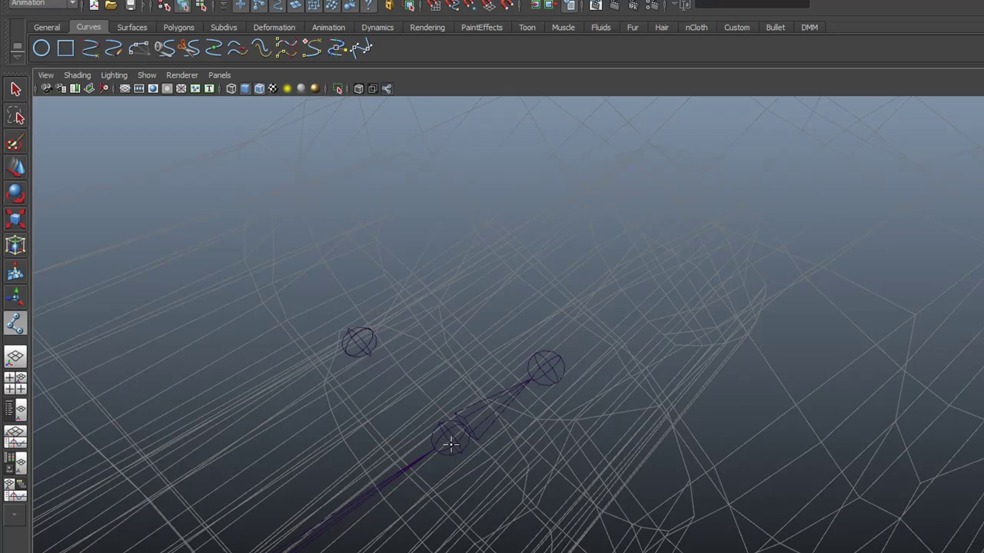
key("v")
left_click(451, 438)
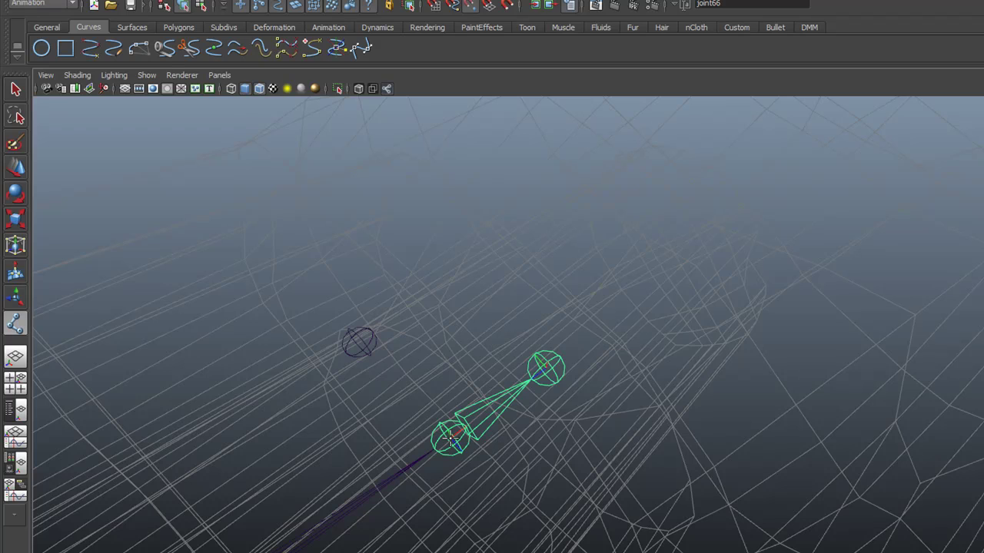
key("ctrl+z")
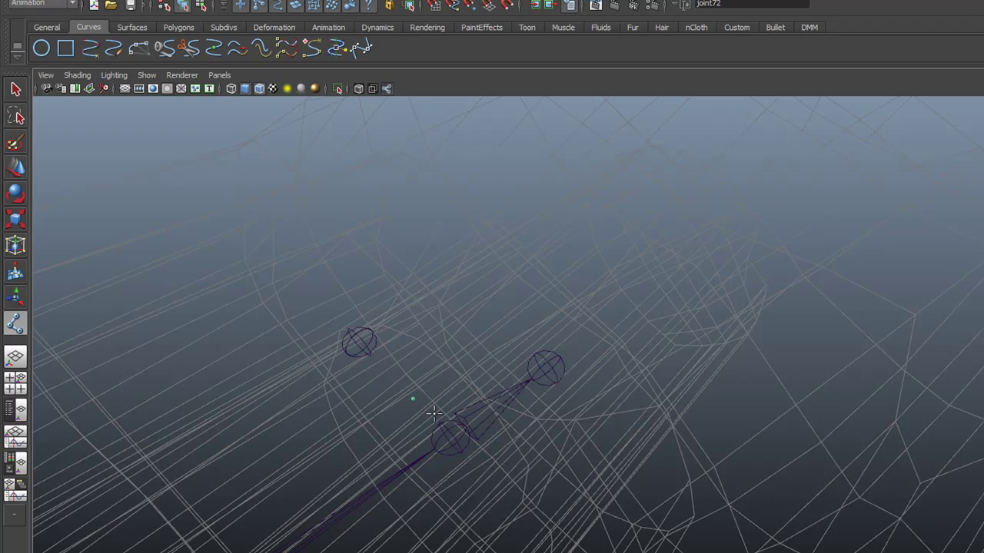
key("w")
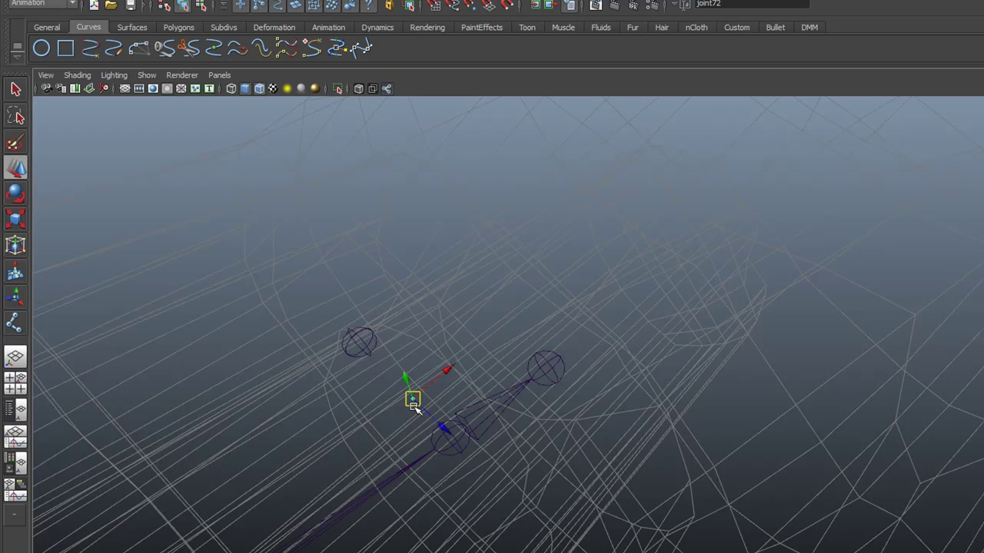
left_click_drag(413, 398, 450, 438)
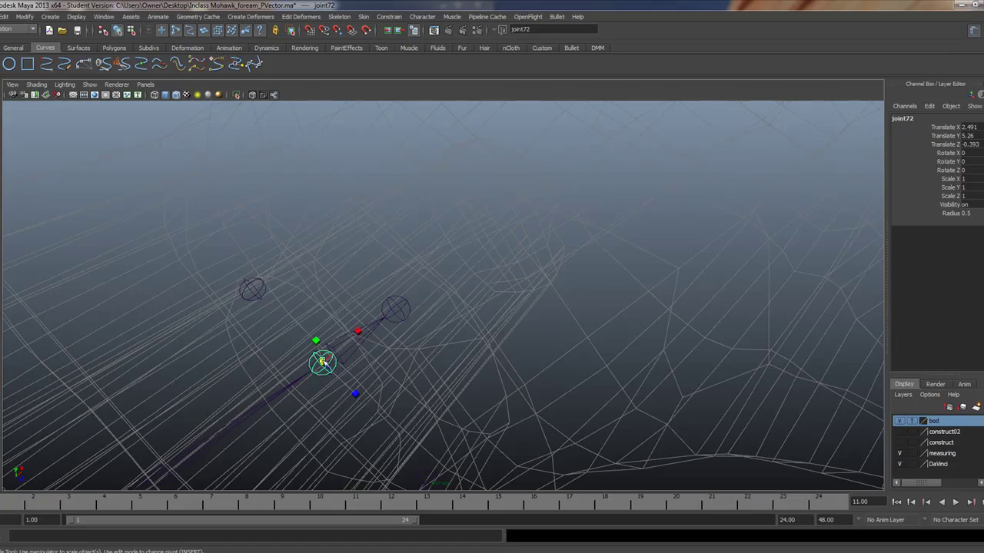
Scale the new joint at the wrist uniformly to 1.008 and compare its size with the original wrist joint
left_click_drag(415, 389, 304, 338, "alt")
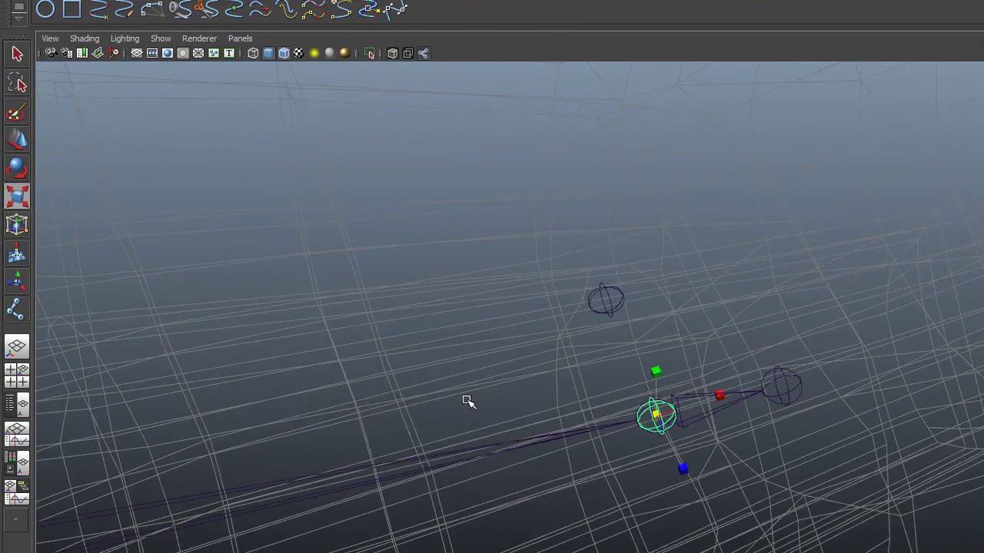
right_click_drag(466, 400, 628, 454, "alt")
left_click_drag(627, 454, 622, 447, "alt")
middle_click_drag(654, 529, 605, 404, "alt")
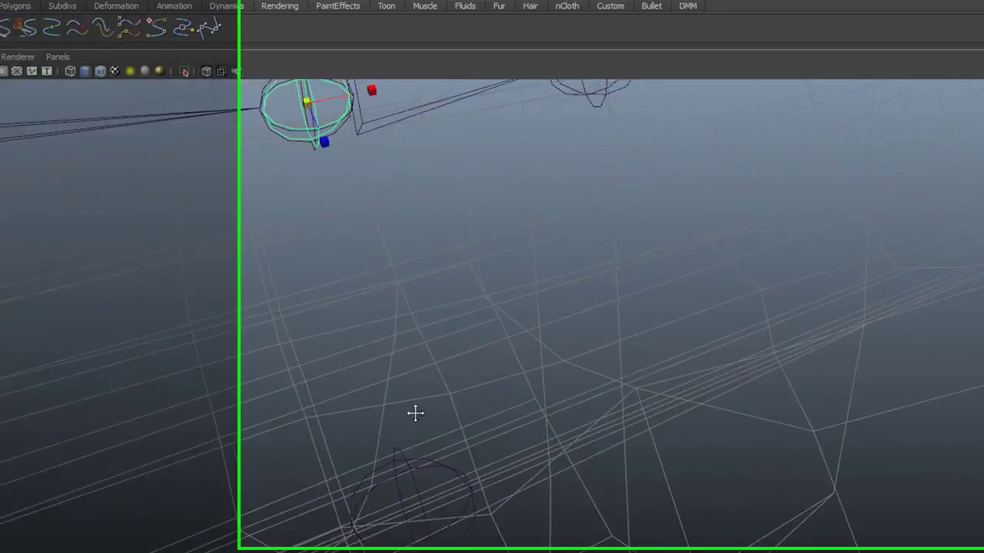
middle_click_drag(415, 414, 431, 449, "alt")
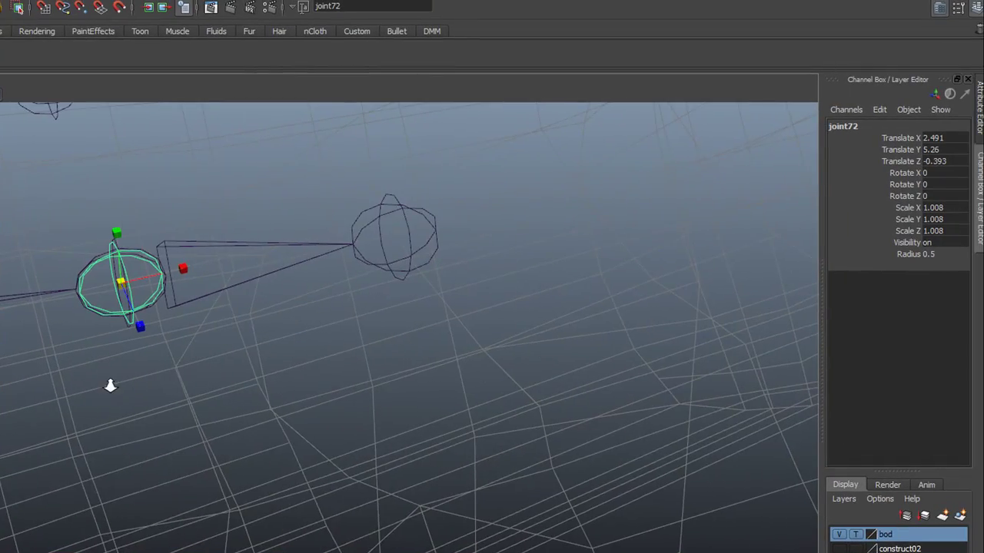
right_click_drag(356, 370, 392, 384, "alt")
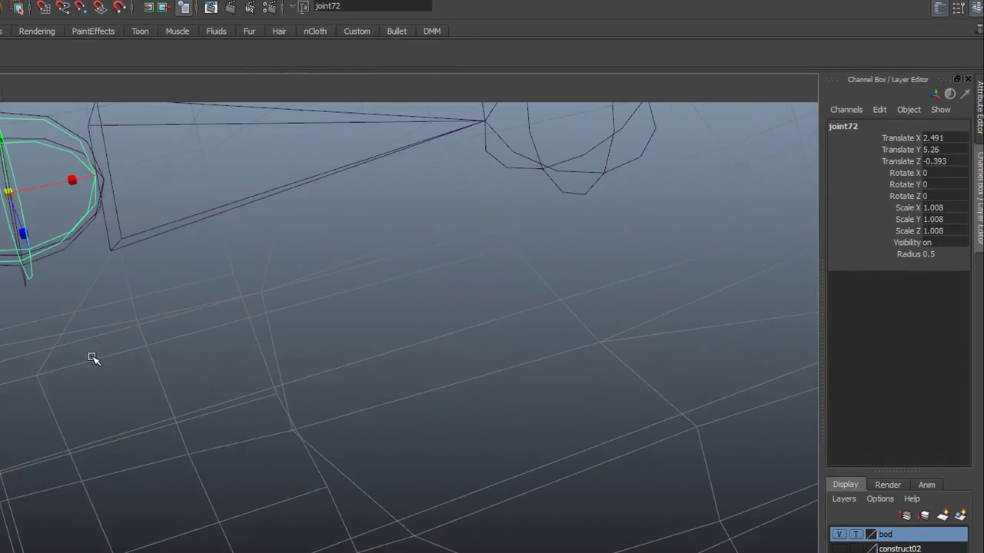
middle_click_drag(92, 358, 109, 380, "alt")
mouse_move(72, 349)
right_mouse_down("alt")
mouse_move(99, 356)
mouse_move(87, 356)
right_mouse_up("alt")
scroll(86, 352, "down", 5)
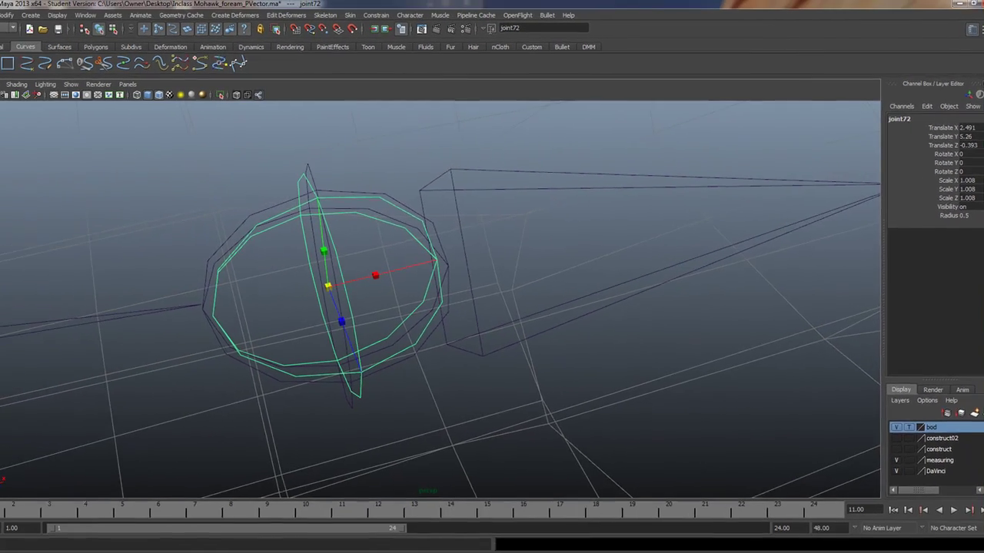
Examine the new joint's full attributes, including its joint and display settings
key("ctrl+a")
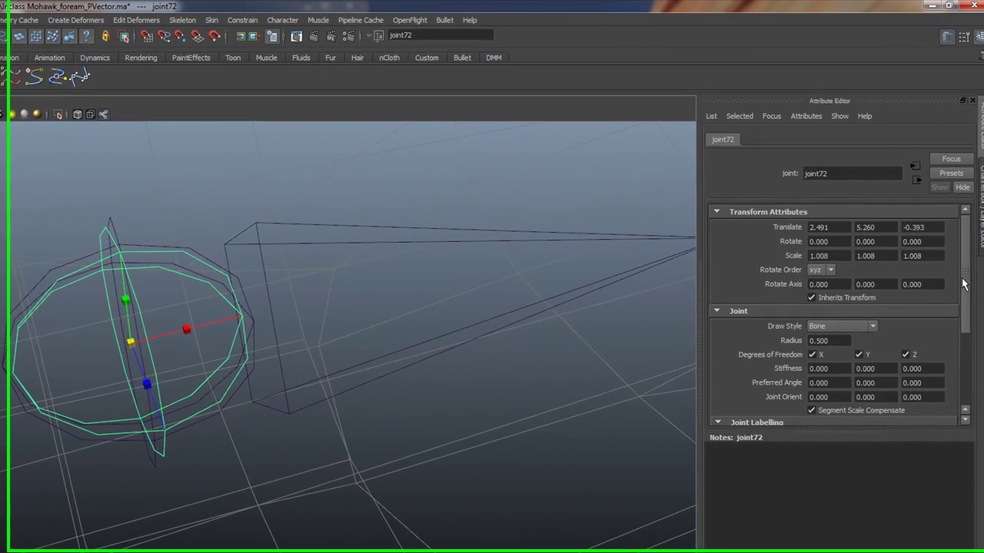
scroll(972, 292, "down", 5)
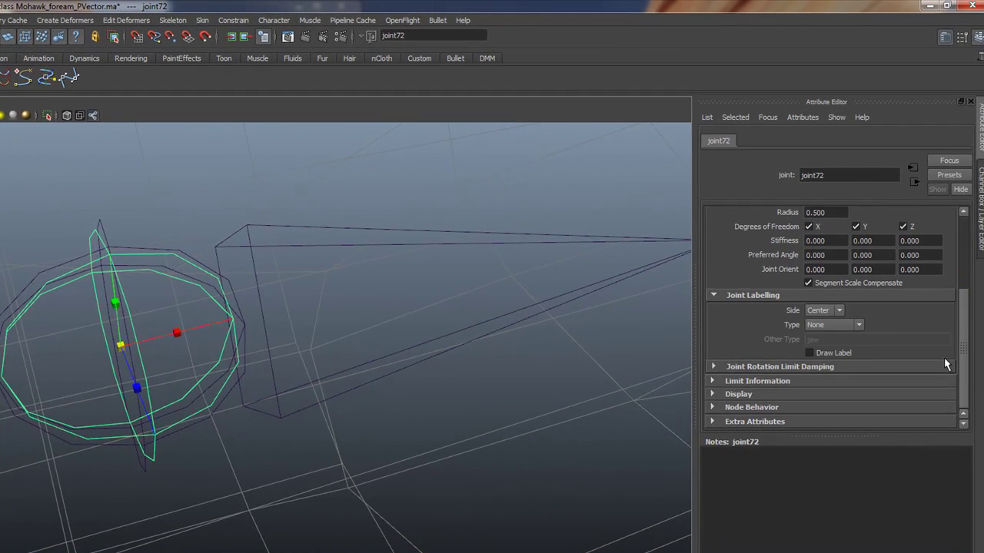
left_click(711, 395)
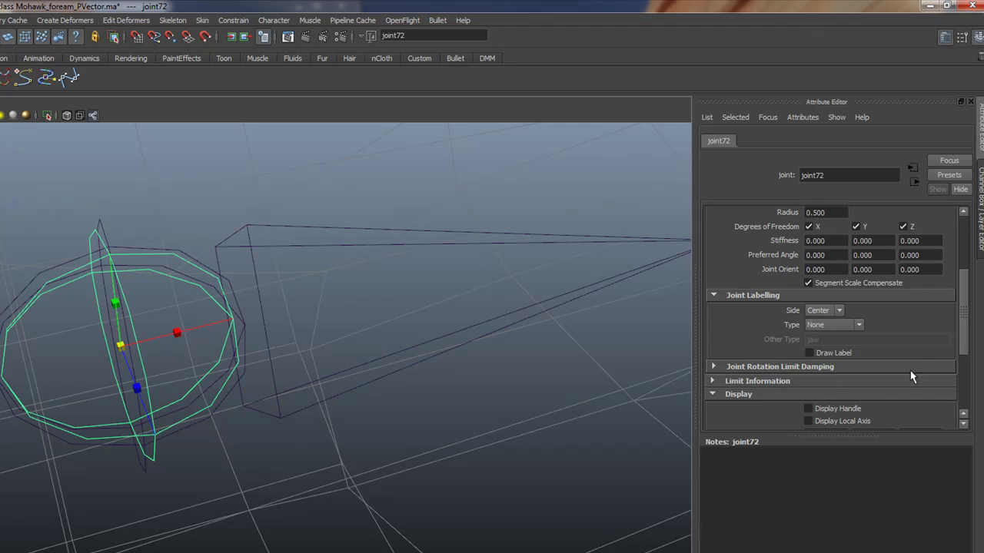
left_click_drag(970, 313, 971, 244)
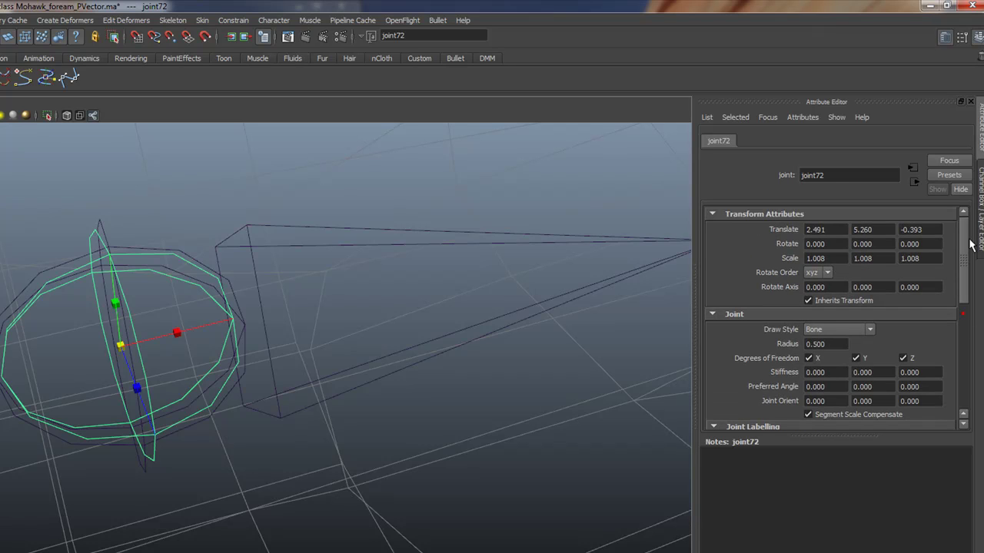
left_click(972, 103)
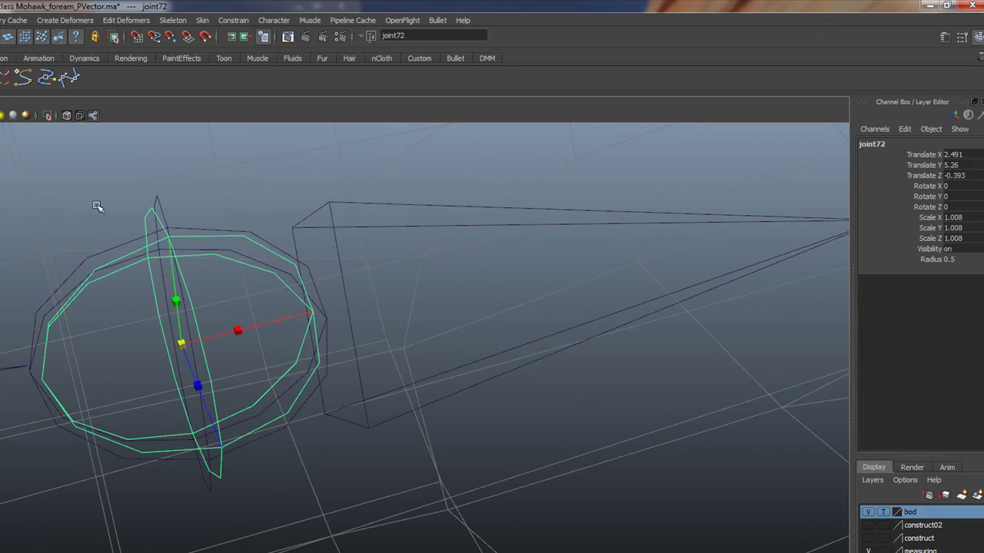
Rename the new joint at the wrist to rotate_joint
right_click_drag(372, 324, 206, 293, "alt")
left_click_drag(289, 365, 203, 344, "alt")
right_click_drag(156, 331, 234, 353, "alt")
left_click_drag(234, 353, 244, 358, "alt")
left_click(892, 153)
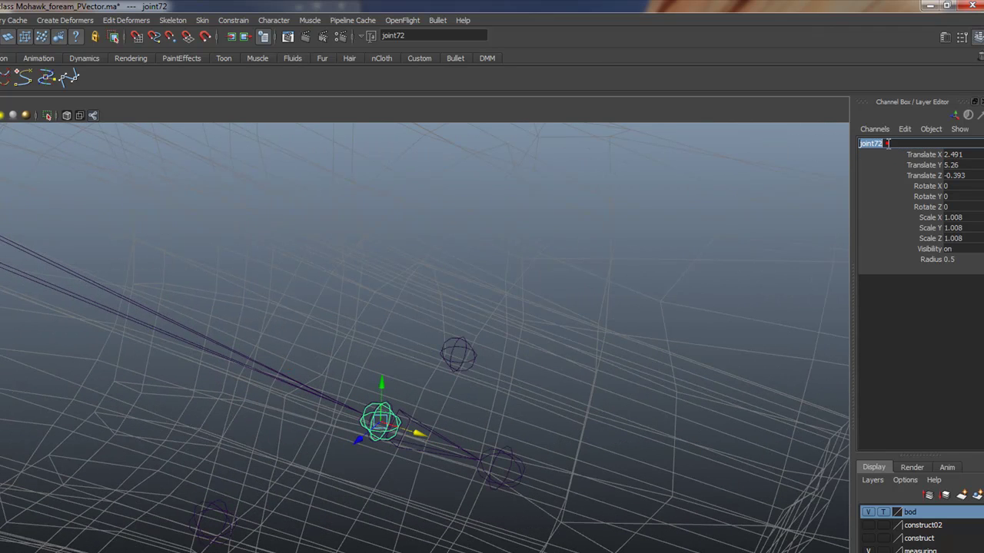
type("rotate joint")
key("Return")
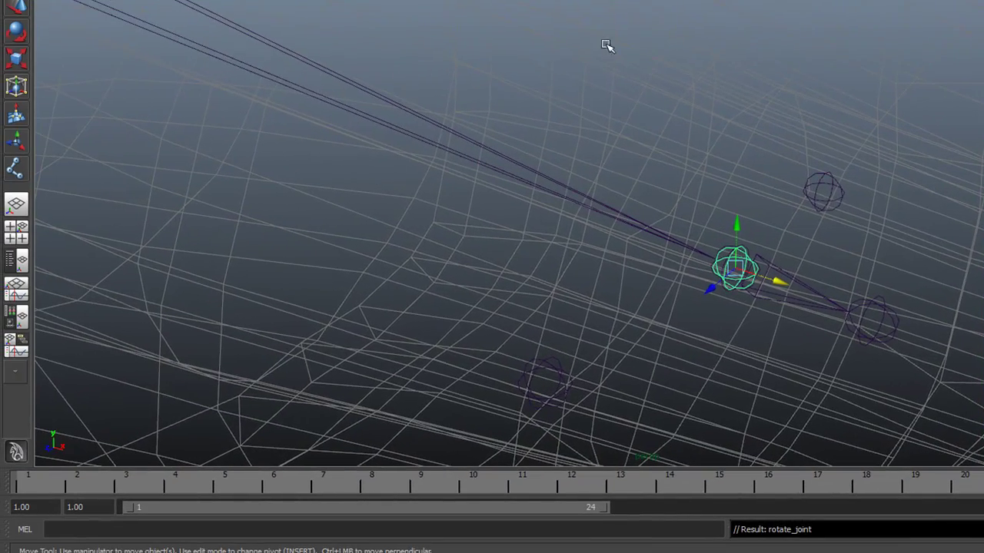
Parent-constrain the first flanking forearm joint, joint70, to rotate_joint
left_click_drag(361, 144, 538, 162, "alt")
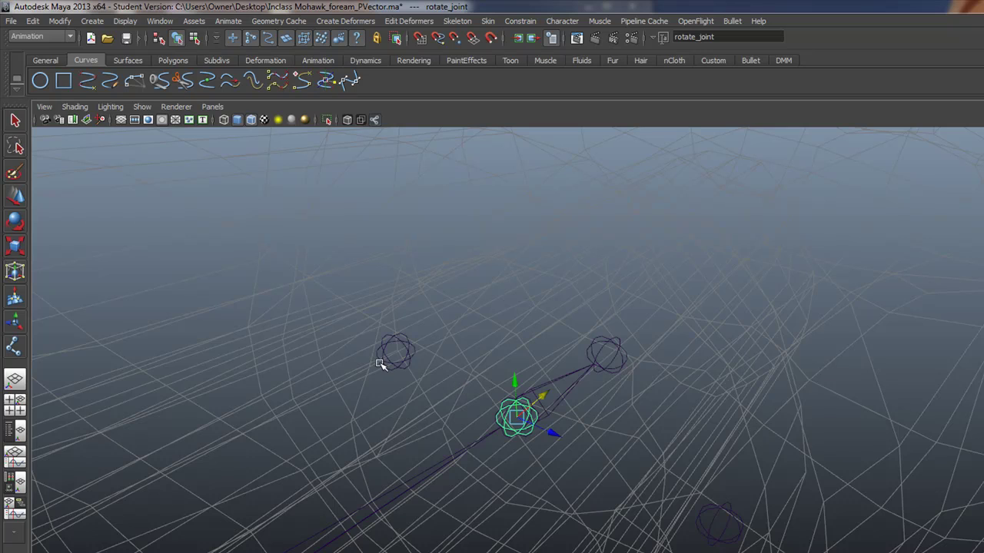
scroll(392, 367, "up", 5)
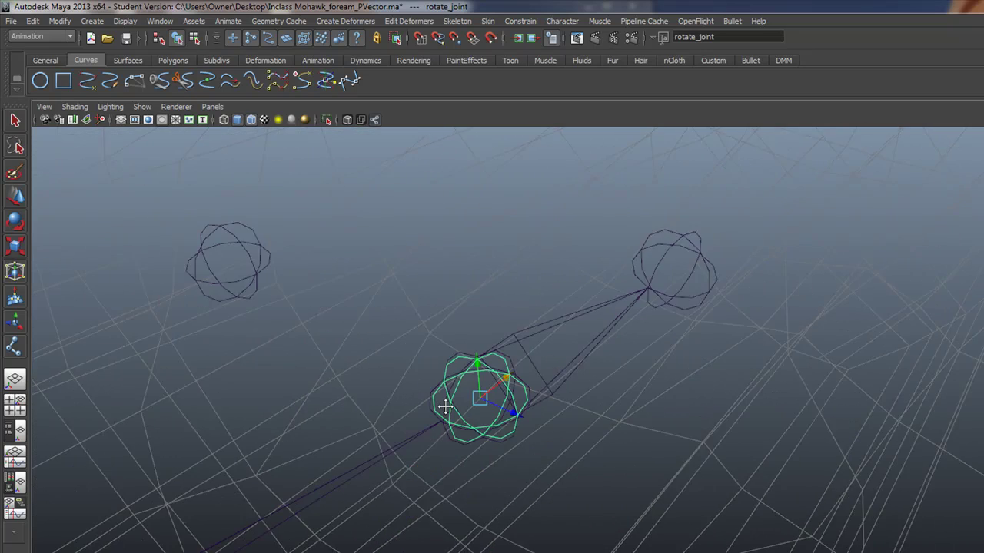
middle_click_drag(445, 407, 503, 327, "alt")
mouse_move(461, 405)
right_mouse_down("alt")
mouse_move(450, 412)
mouse_move(461, 413)
right_mouse_up("alt")
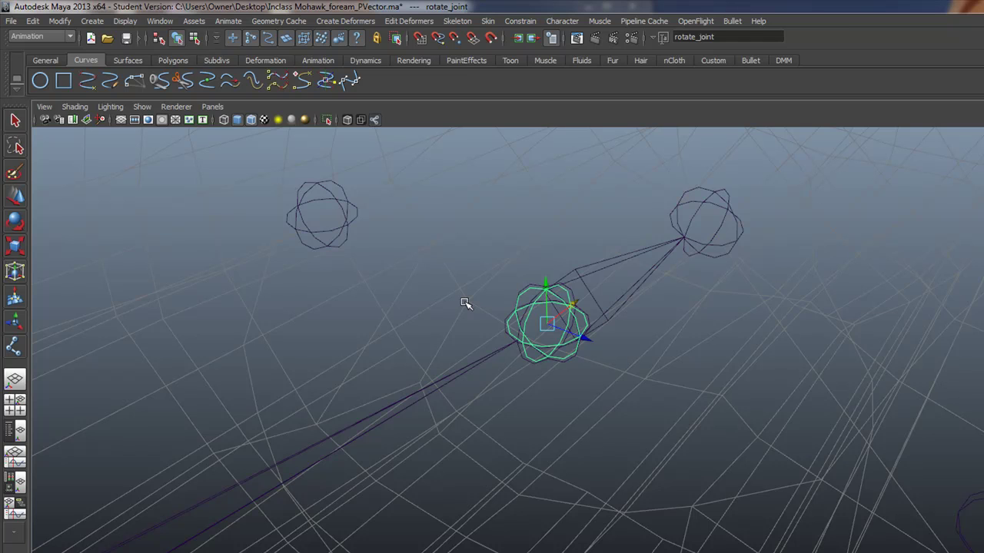
right_click_drag(472, 313, 435, 313, "alt")
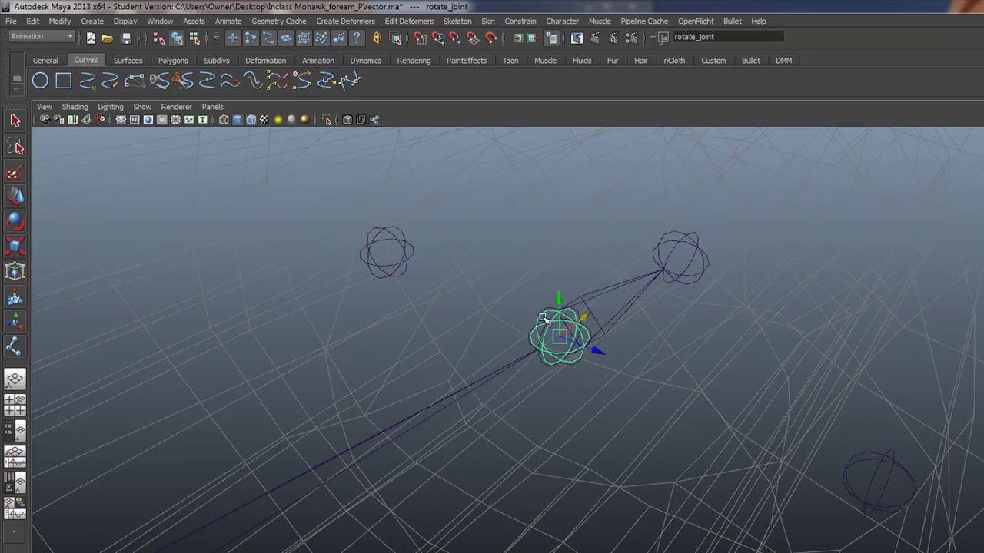
left_click(404, 261)
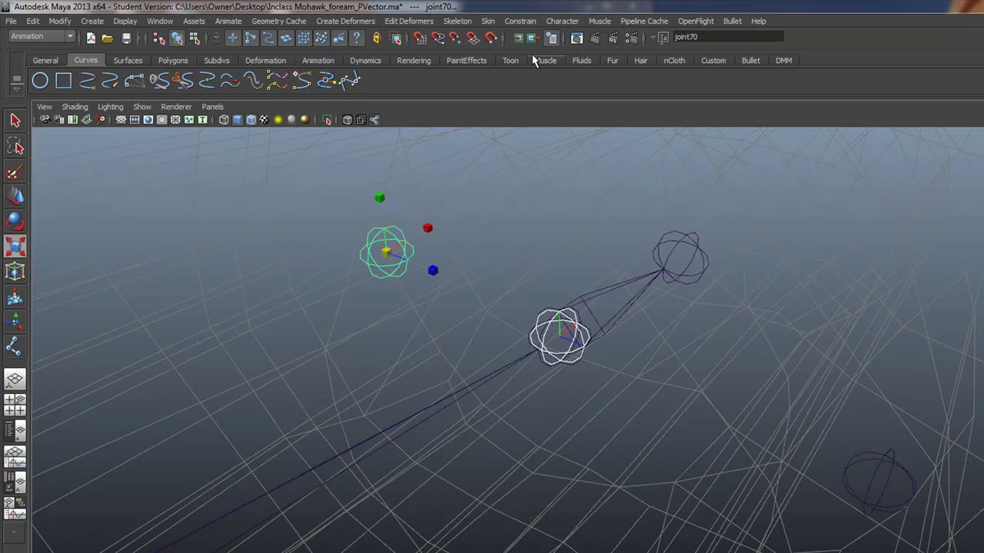
left_click(523, 22)
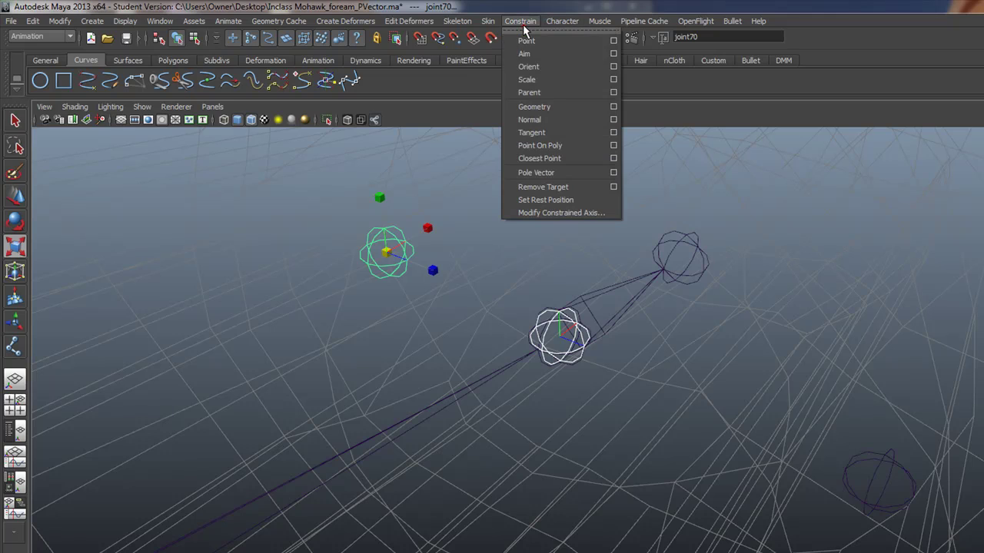
left_click(558, 90)
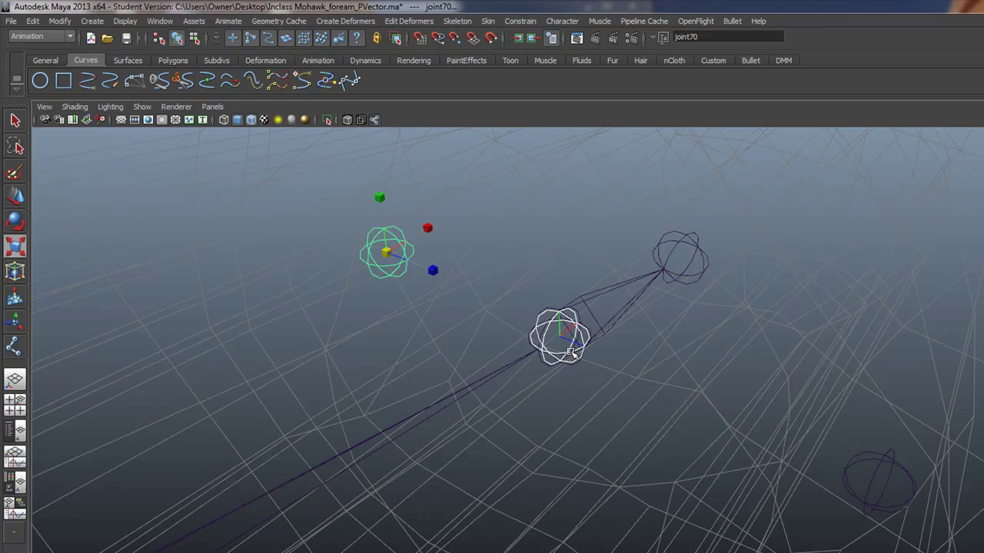
Select rotate_joint first and add the other flanking forearm joint, joint69, to the selection
left_click(569, 352)
key("f")
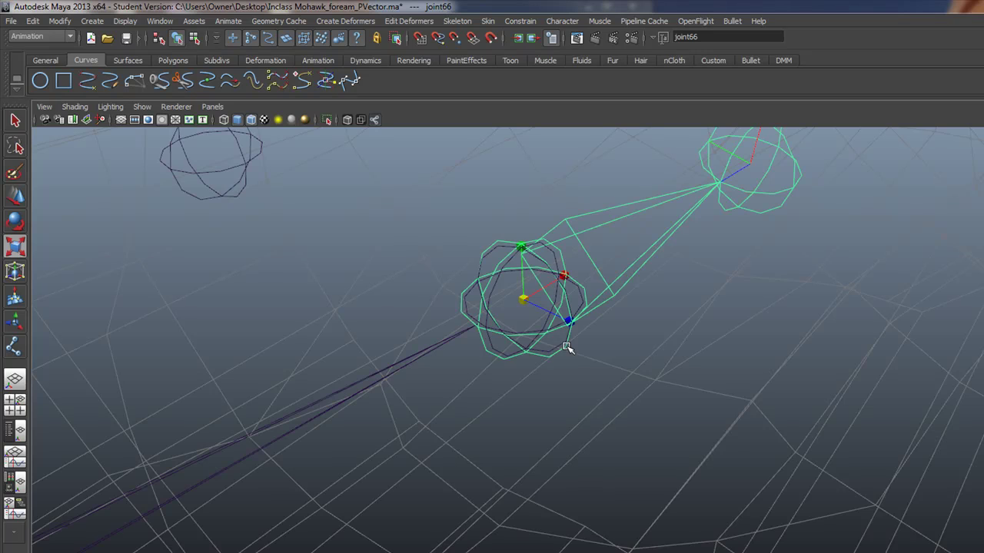
left_click(493, 293)
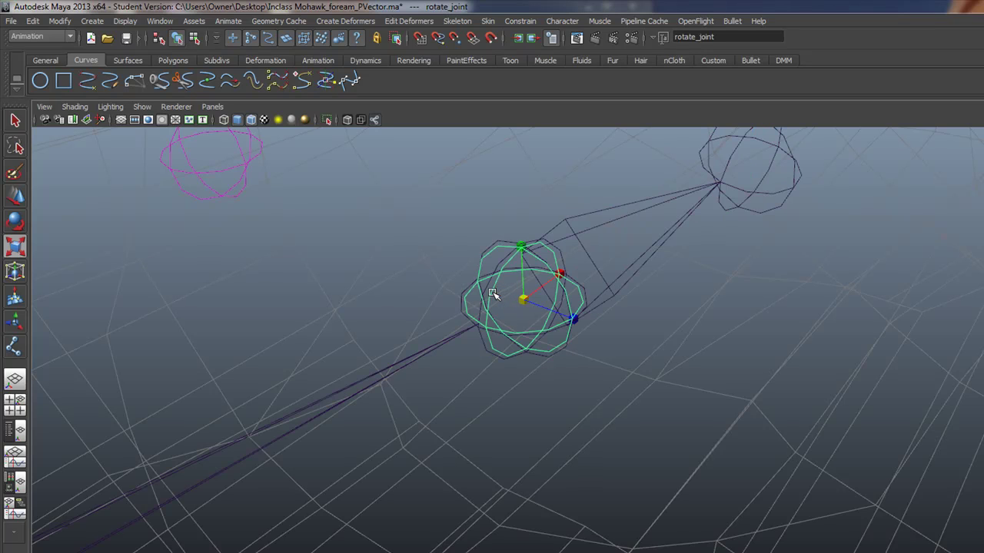
scroll(503, 293, "down", 5)
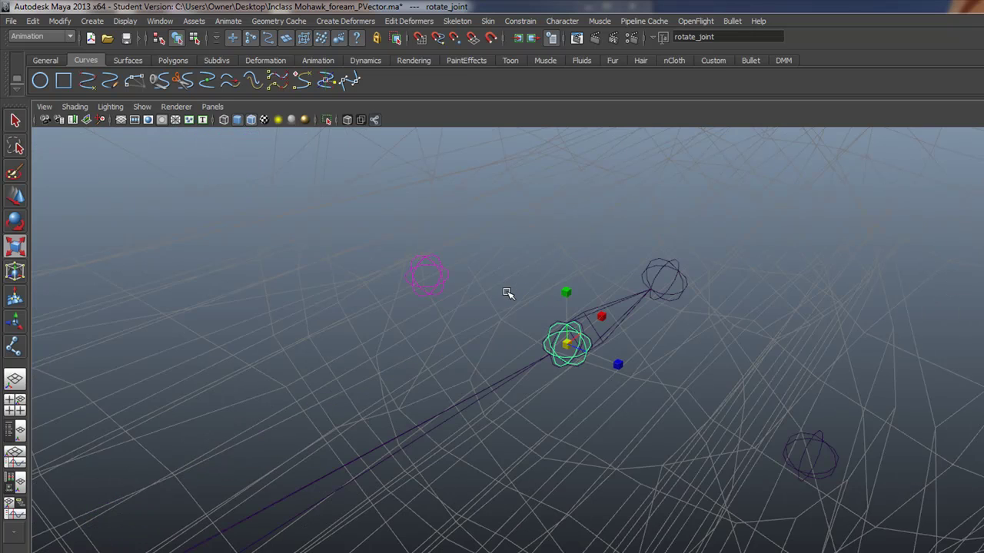
left_click(806, 435)
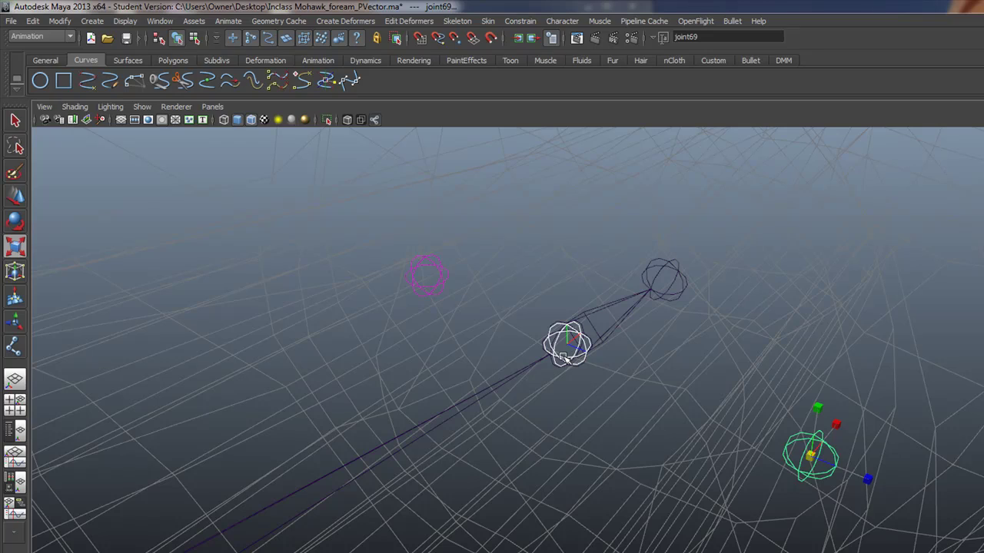
Parent-constrain rotate_joint to the wrist joint, selecting joint66 first and rotate_joint second
left_click_drag(518, 232, 460, 274, "alt")
right_click_drag(460, 275, 446, 283, "alt")
middle_click_drag(446, 283, 542, 316, "alt")
right_click_drag(485, 307, 560, 334, "alt")
middle_click_drag(525, 321, 544, 339, "alt")
right_click_drag(538, 337, 548, 343, "alt")
scroll(547, 343, "up", 6)
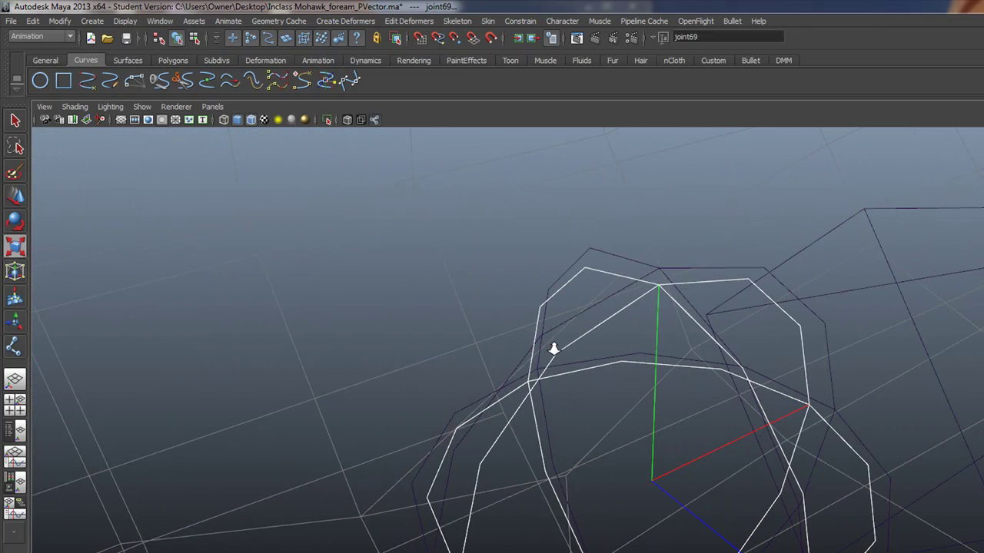
left_click(586, 252)
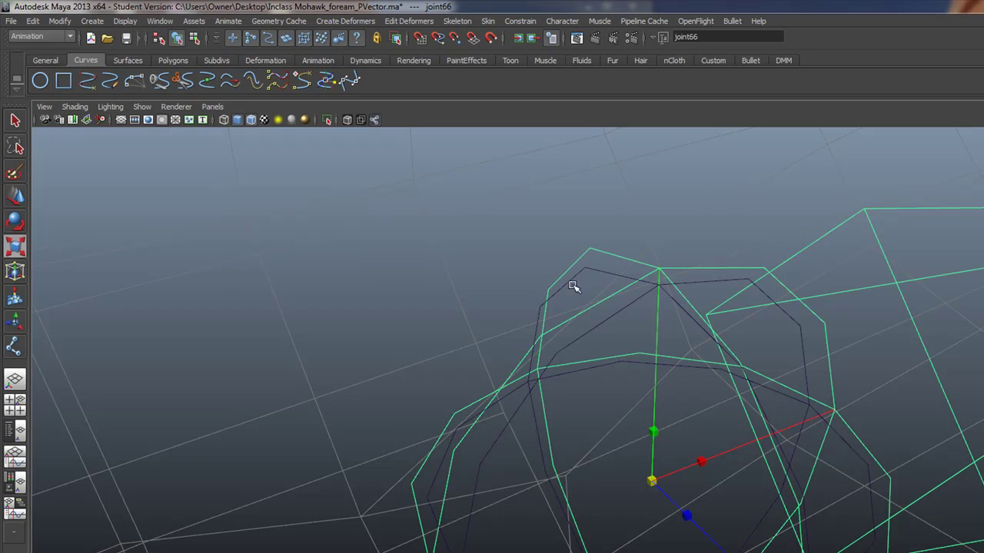
left_click(595, 274, "shift")
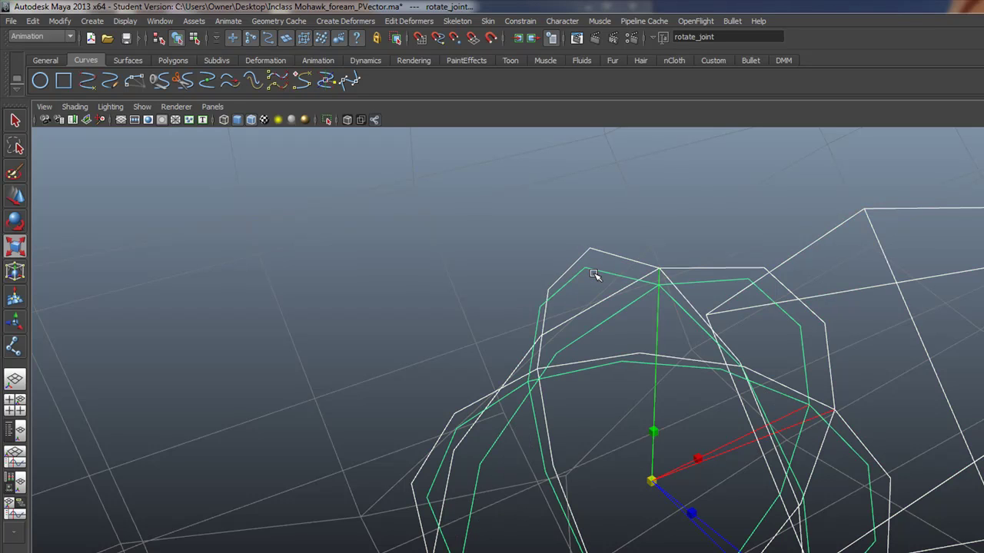
left_click(513, 22)
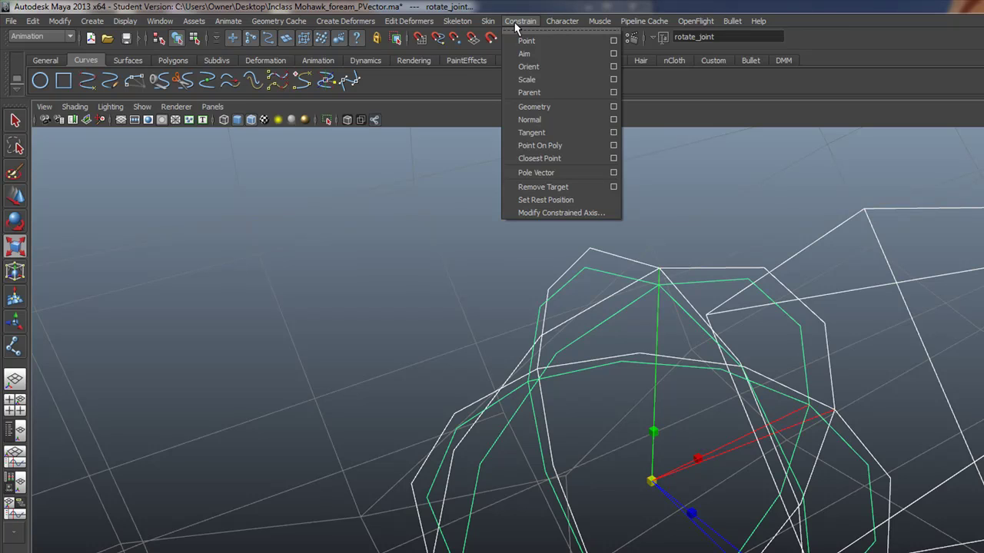
left_click(539, 92)
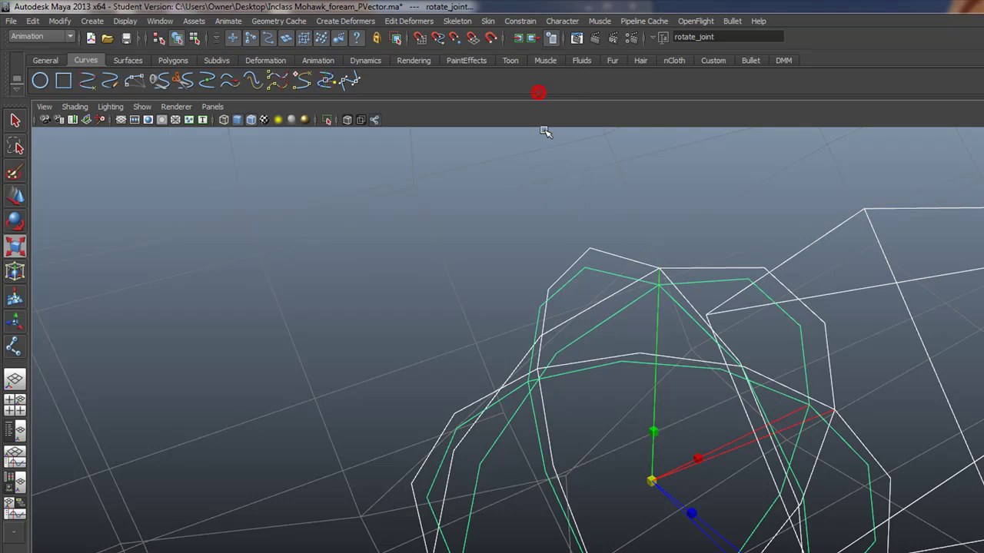
With rotate_joint selected, create two new display layers and name the upper one wrist_twist
left_click_drag(562, 219, 559, 275, "alt")
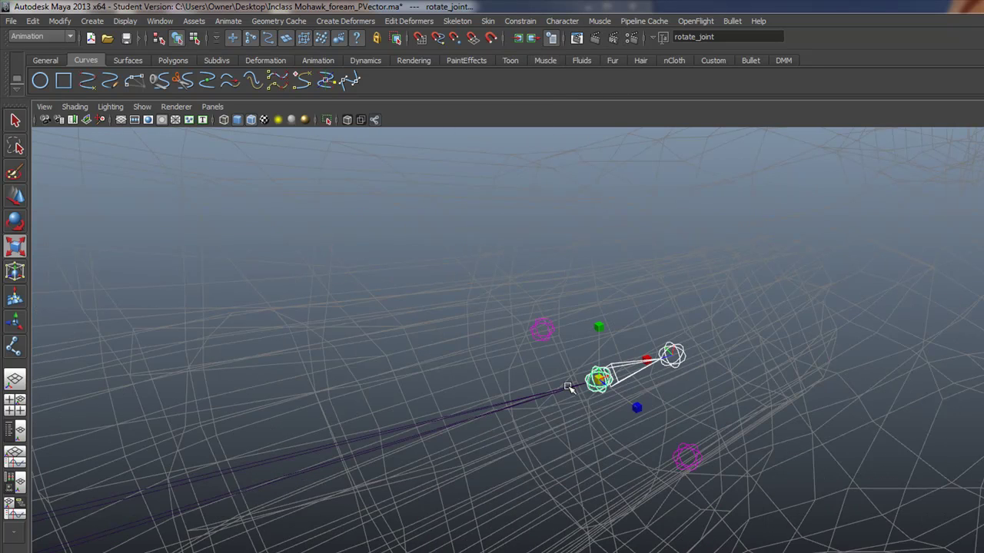
scroll(567, 386, "up", 5)
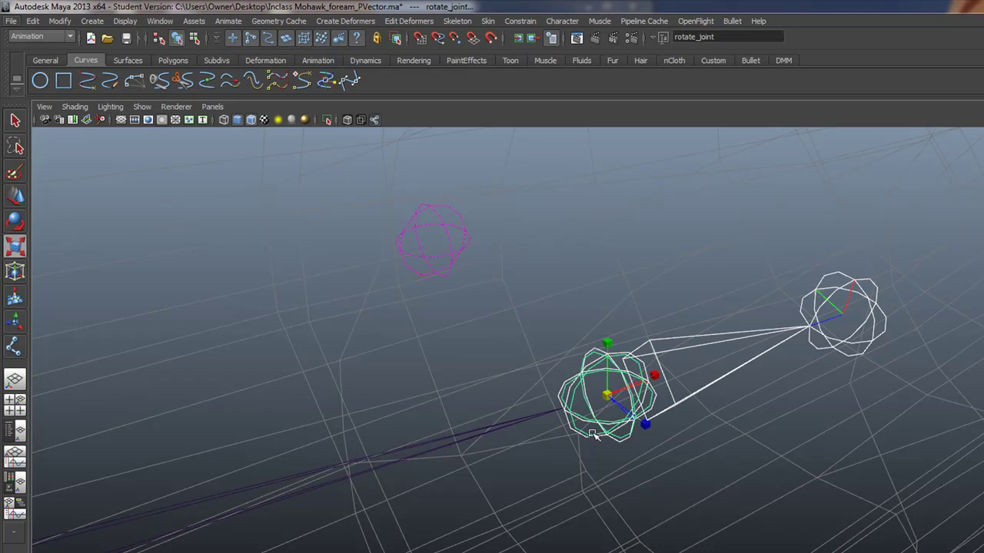
left_click_drag(594, 443, 579, 449, "alt")
middle_click_drag(397, 523, 456, 492, "alt")
right_click_drag(402, 408, 455, 418, "alt")
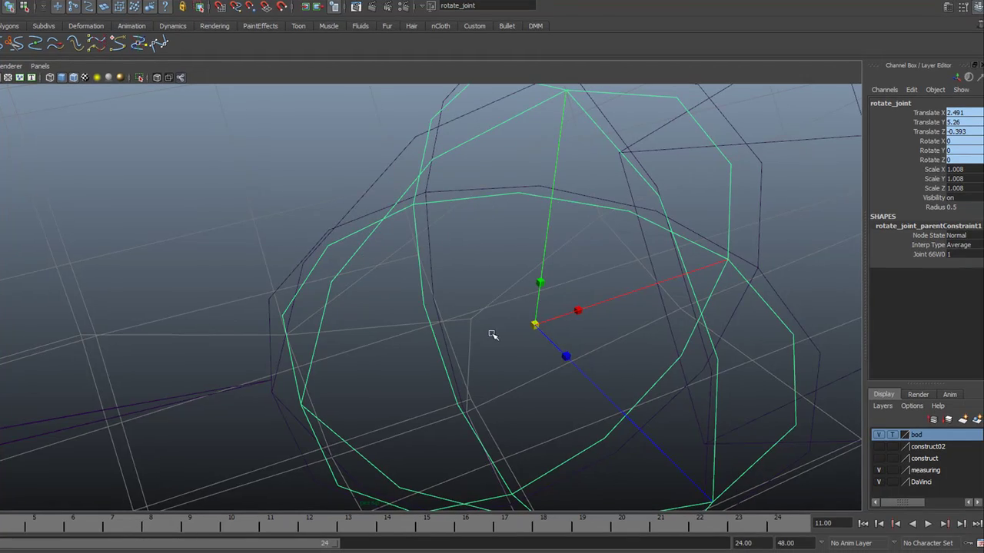
scroll(678, 393, "down", 4)
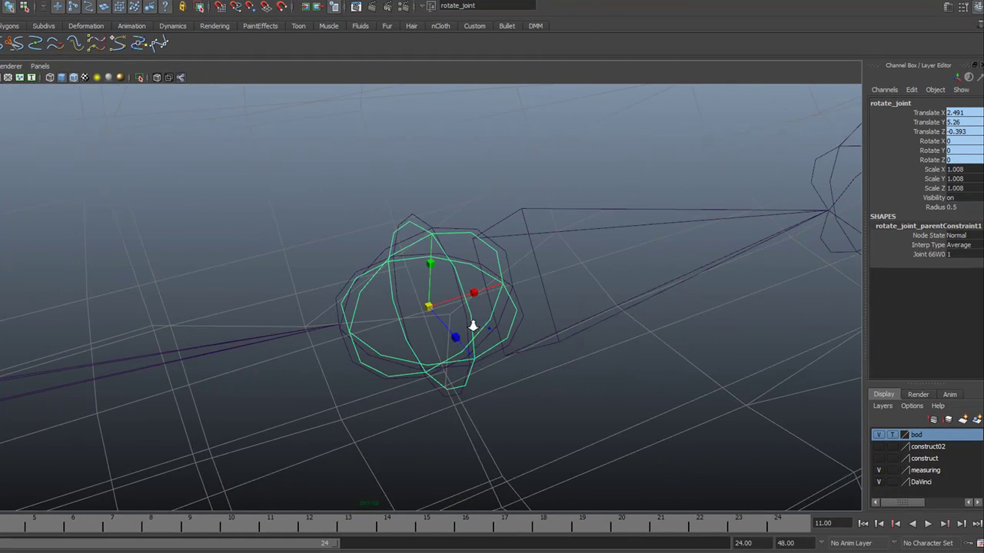
left_click(964, 421)
left_click(964, 421)
double_click(920, 436)
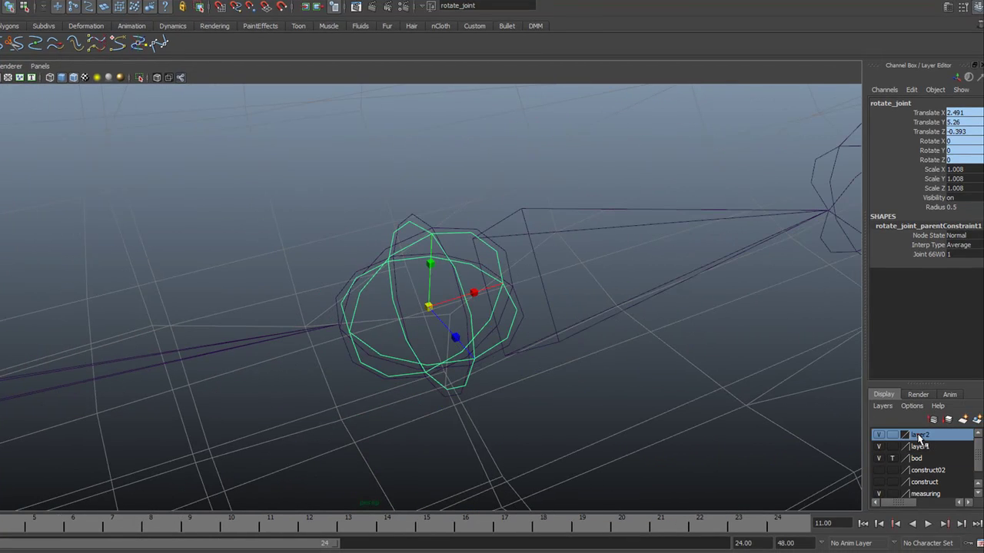
left_click_drag(325, 202, 221, 200)
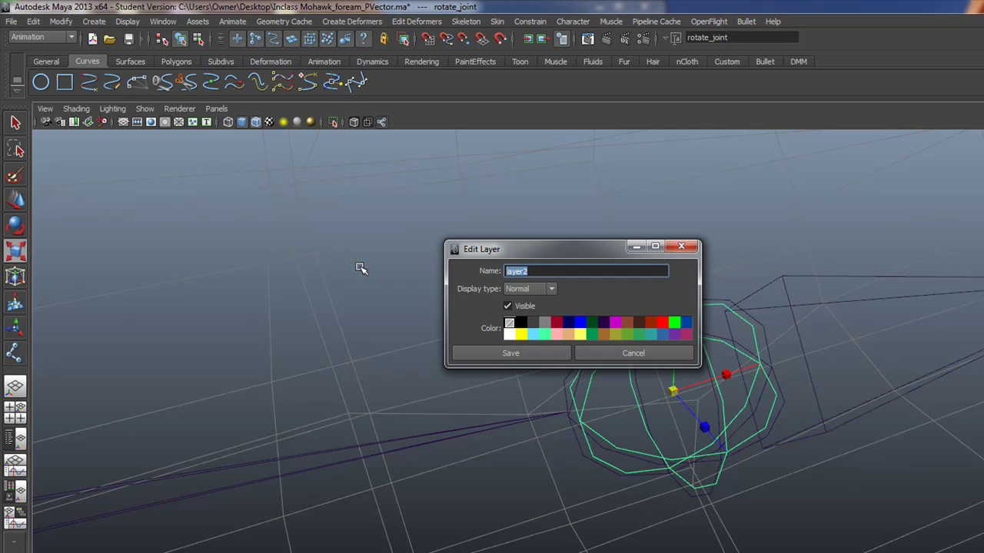
type("wrist_twist")
left_click(525, 270)
type("_")
left_click(510, 353)
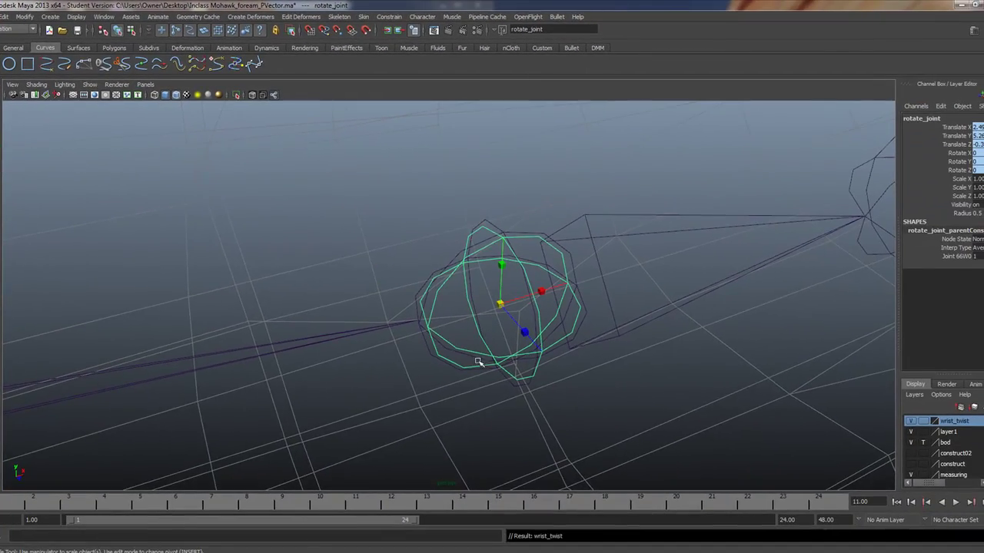
Add rotate_joint to the wrist_twist layer and set that layer's display type to Template
right_click_drag(478, 361, 377, 353, "alt")
middle_click_drag(343, 387, 376, 378, "alt")
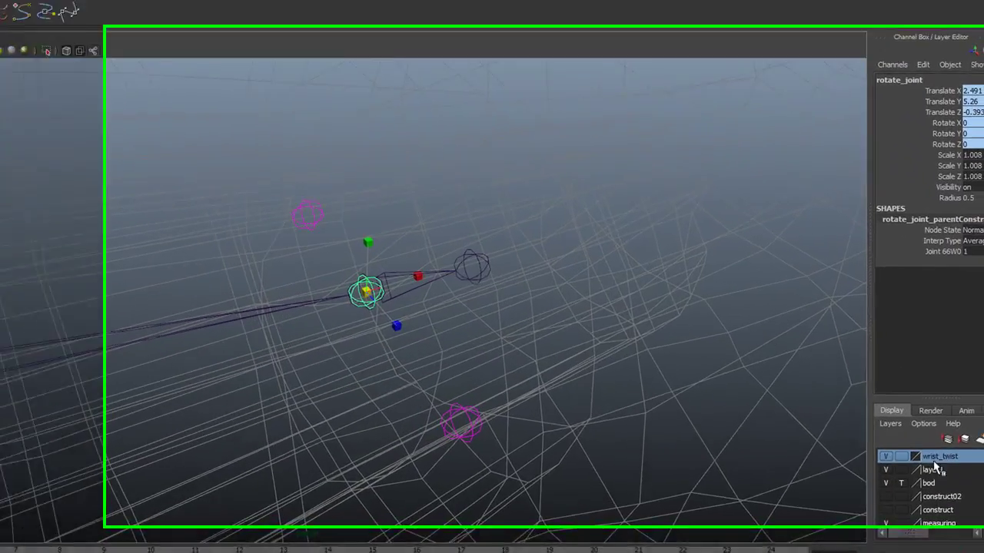
right_click(941, 458)
left_click(932, 475)
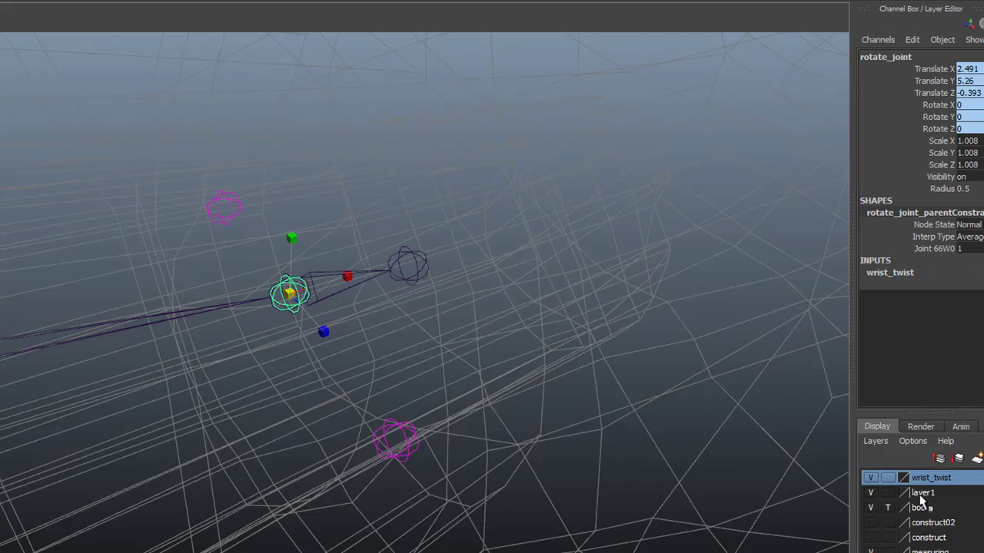
left_click(888, 477)
Create an IK handle with the ikRPsolver from the shoulder joint, joint64, to the arm's wrist joint
left_click_drag(560, 417, 207, 345, "alt")
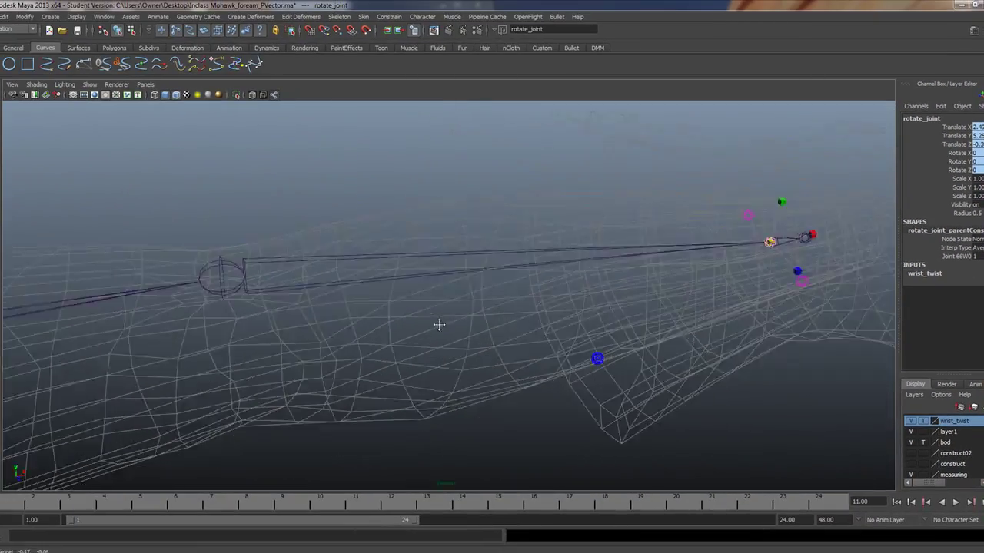
left_click_drag(439, 324, 257, 307, "alt")
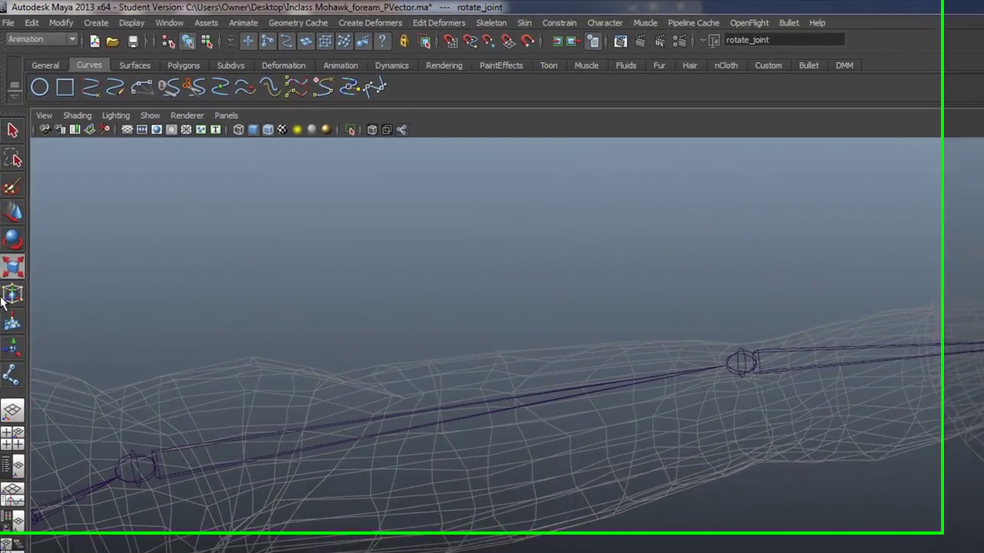
left_click(516, 23)
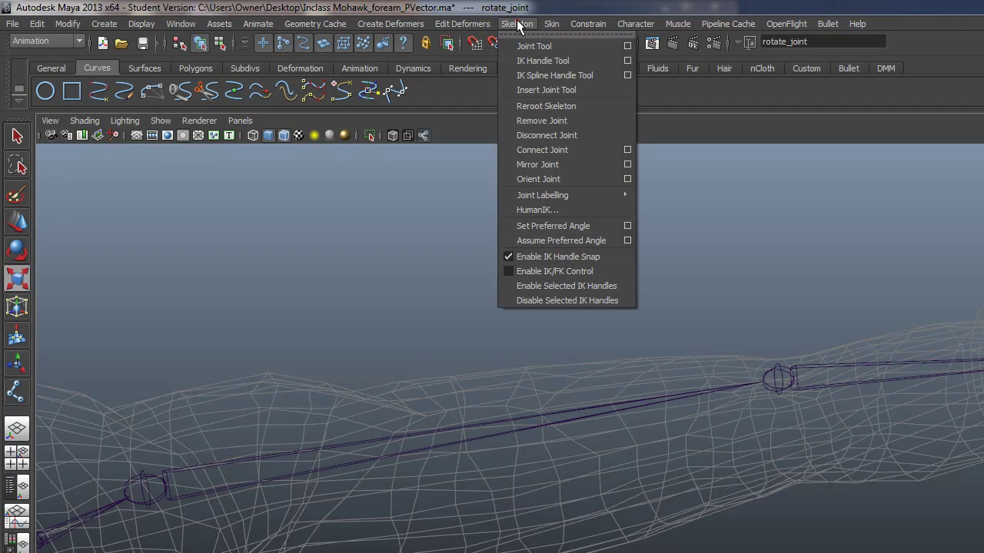
left_click(538, 60)
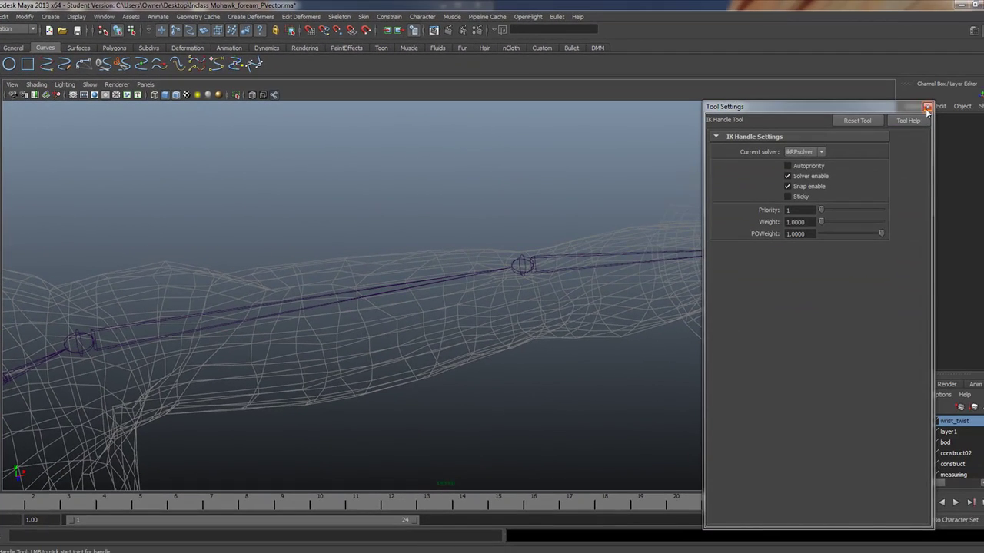
left_click(926, 107)
left_click(79, 344)
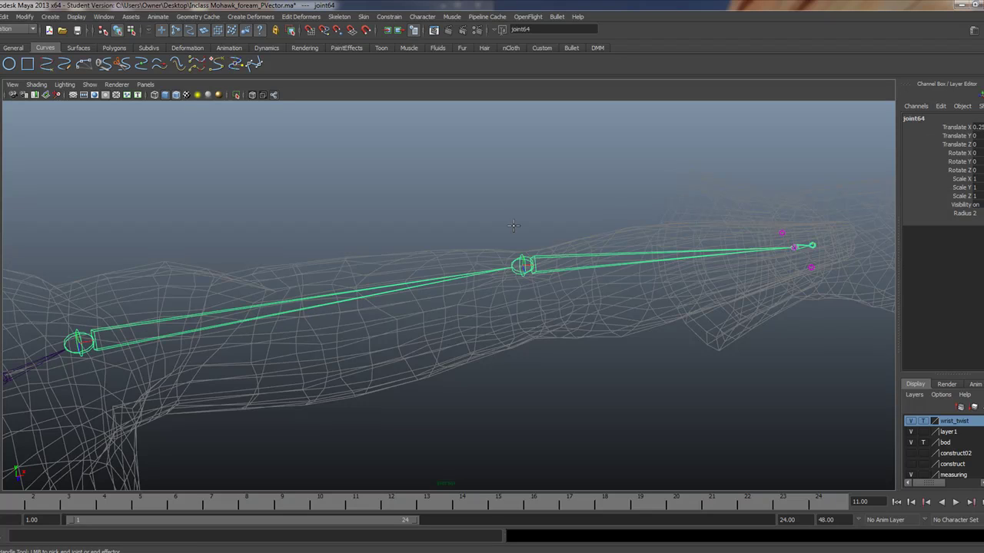
left_click(793, 248)
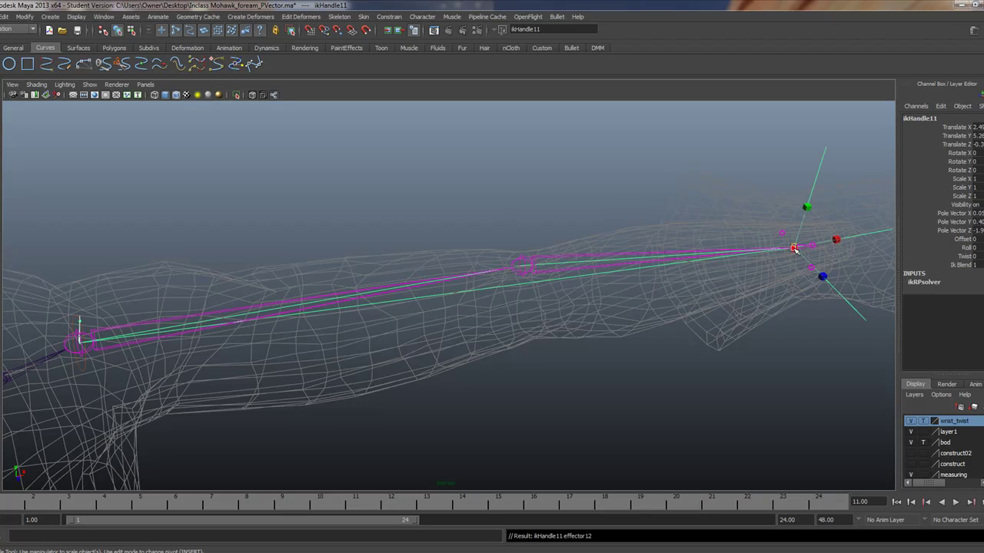
Test the forearm twist by rotating the wrist joint, joint66, and undo the rotation
left_click_drag(614, 388, 513, 369, "alt")
right_click_drag(513, 370, 606, 348, "alt")
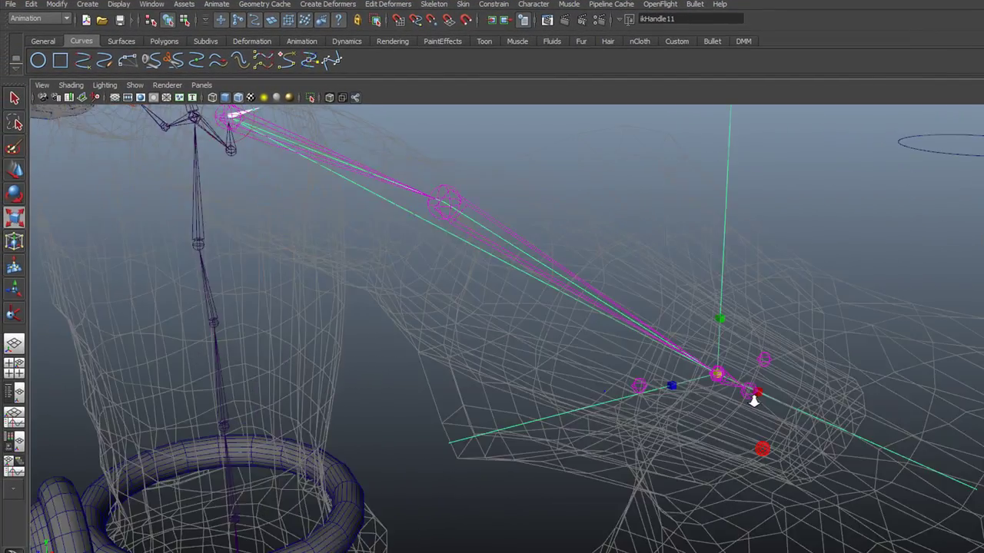
right_click_drag(754, 400, 920, 453, "alt")
middle_click_drag(877, 449, 774, 438, "alt")
left_click(673, 458)
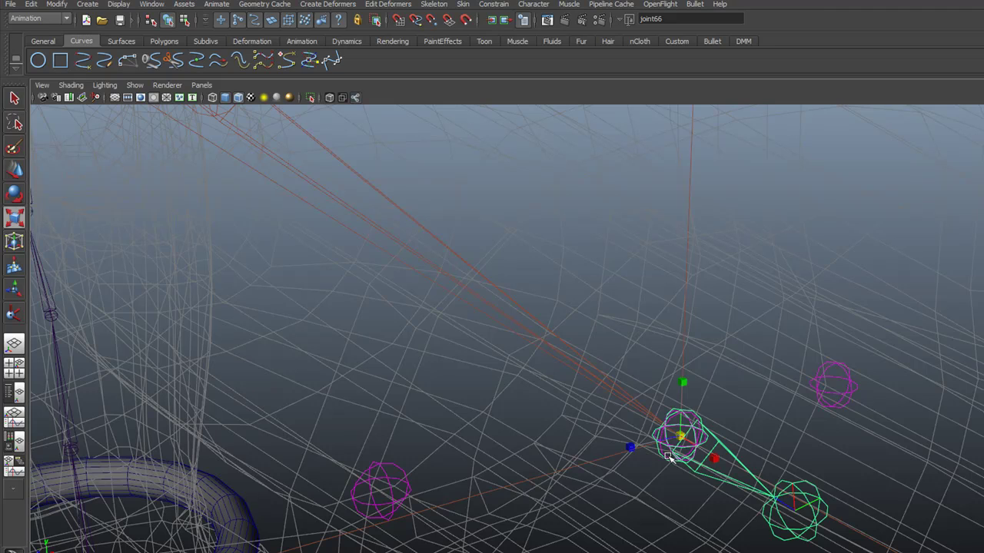
key("e")
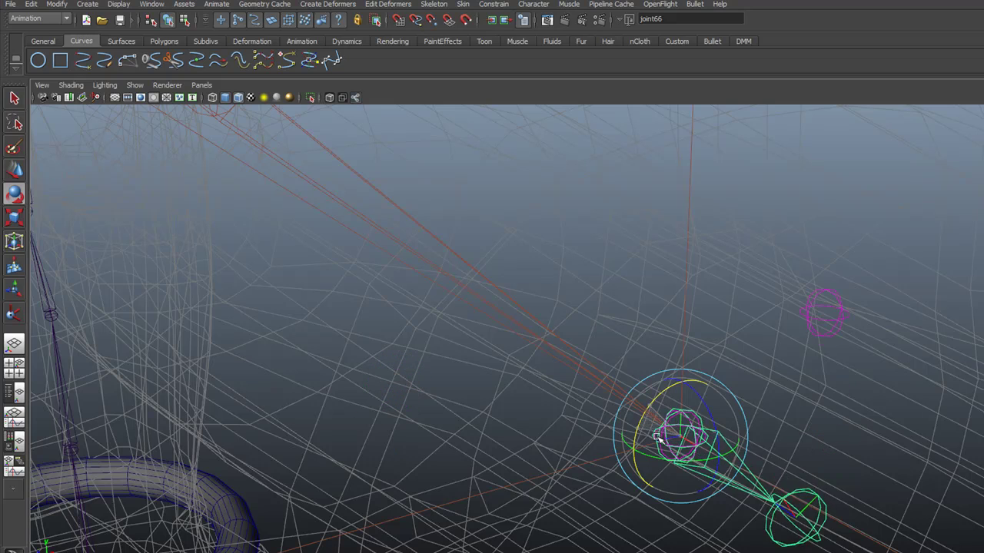
left_click_drag(666, 414, 665, 414)
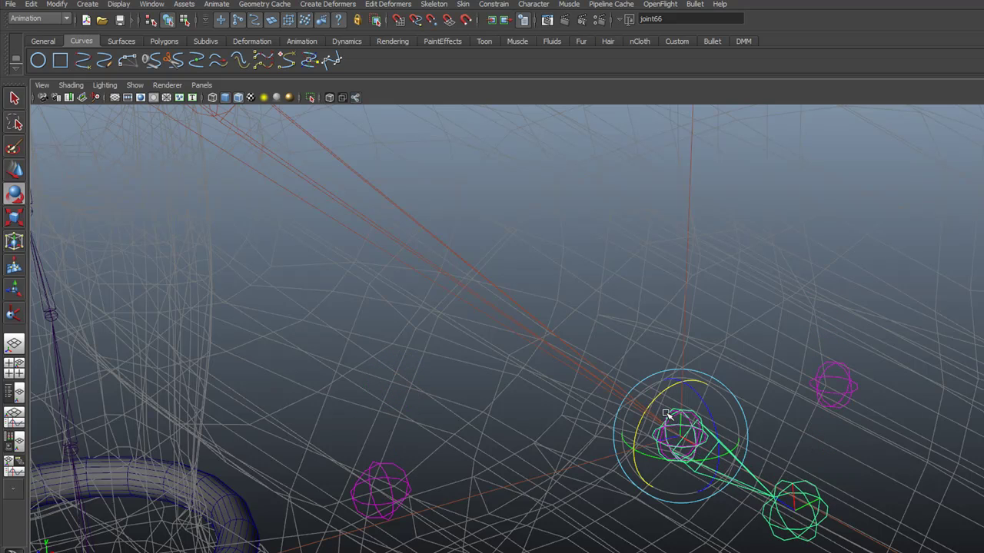
Select the forearm IK handle, ikHandle9, on the character's opposite arm
left_click_drag(587, 394, 685, 408, "alt")
right_click_drag(684, 408, 483, 384, "alt")
middle_click_drag(483, 384, 472, 493, "alt")
left_click_drag(471, 493, 687, 367, "alt")
left_click_drag(766, 387, 598, 432, "alt")
left_click_drag(641, 462, 589, 450, "alt")
left_click_drag(489, 403, 476, 384, "alt")
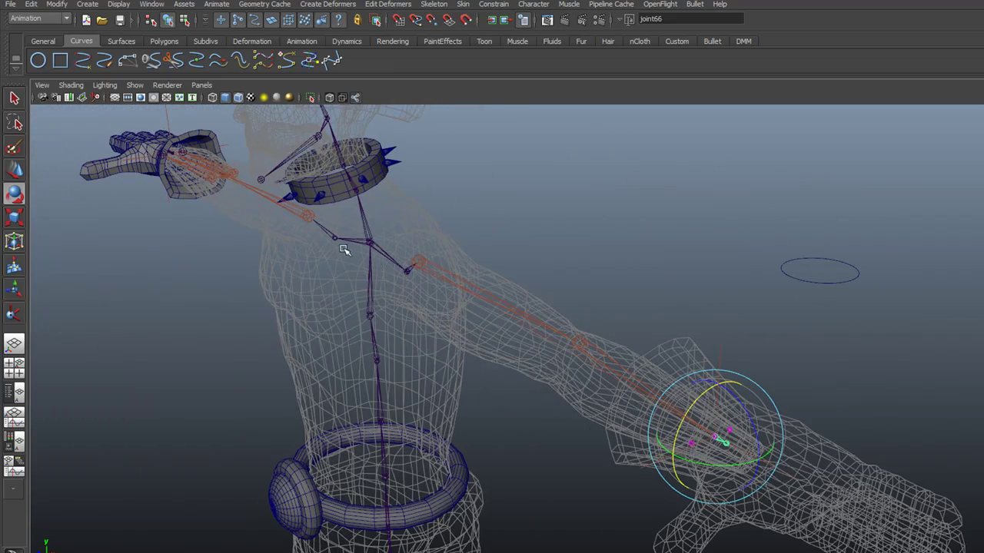
left_click(198, 176)
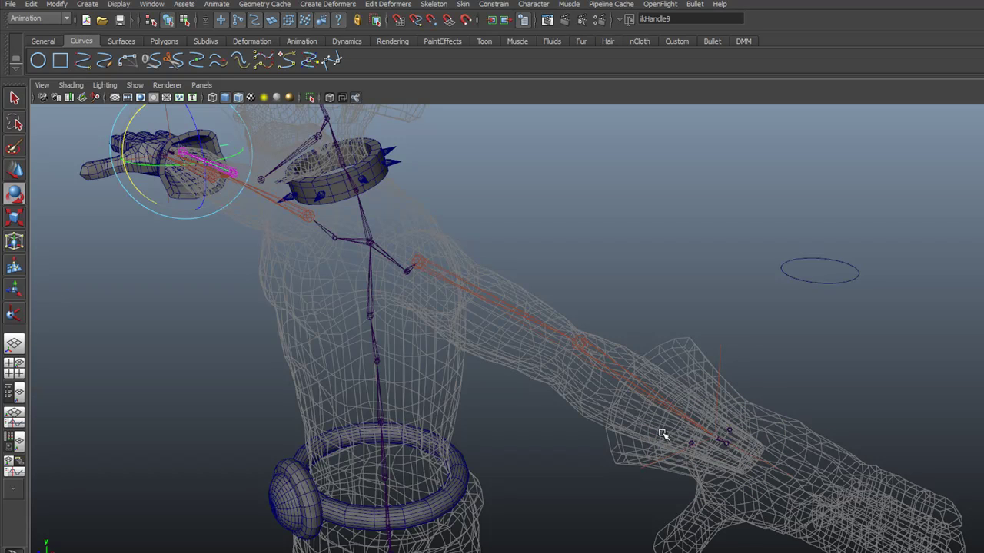